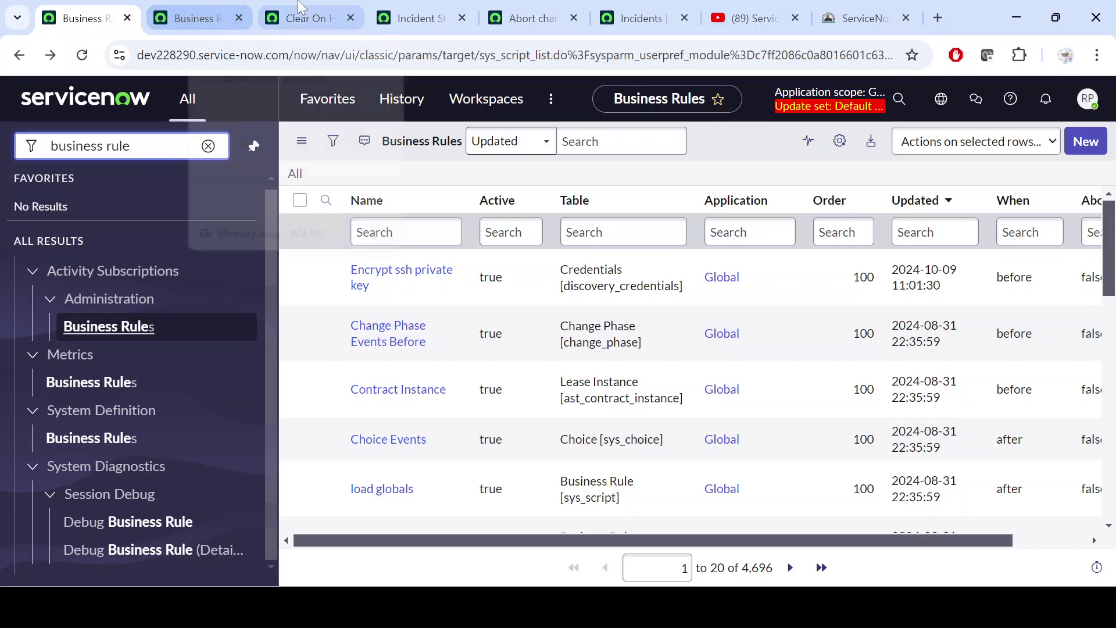
# - Open the Clear On Hold Reason business rule and examine its table, run timing choices, database operations and filter conditions
pyautogui.click(307, 14)
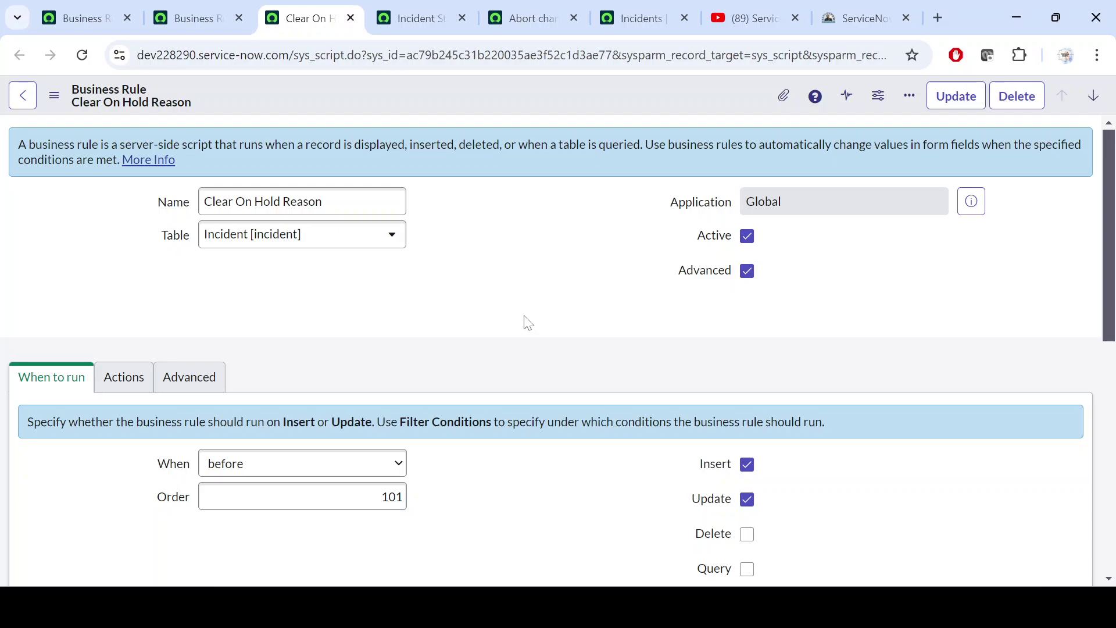
pyautogui.scroll(-1, 528, 323)
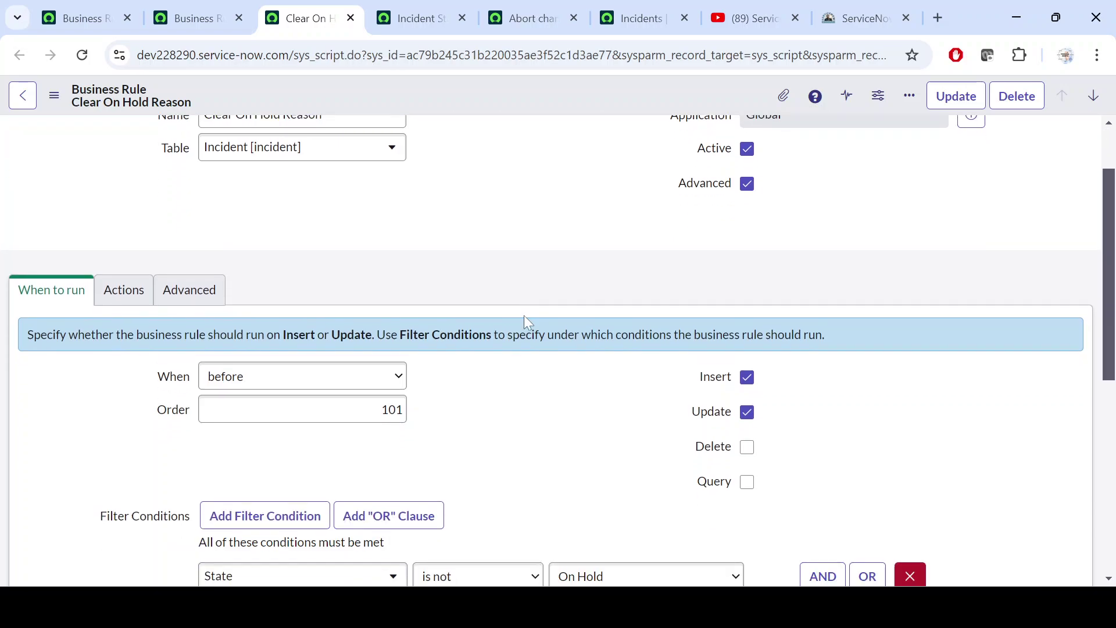
pyautogui.click(366, 379)
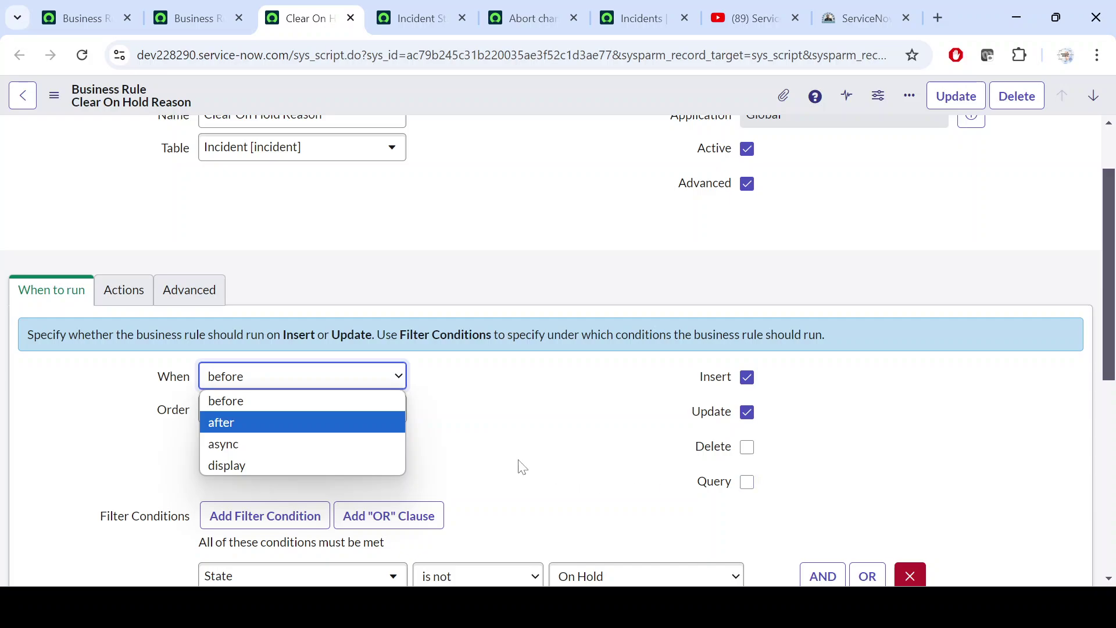
pyautogui.click(247, 409)
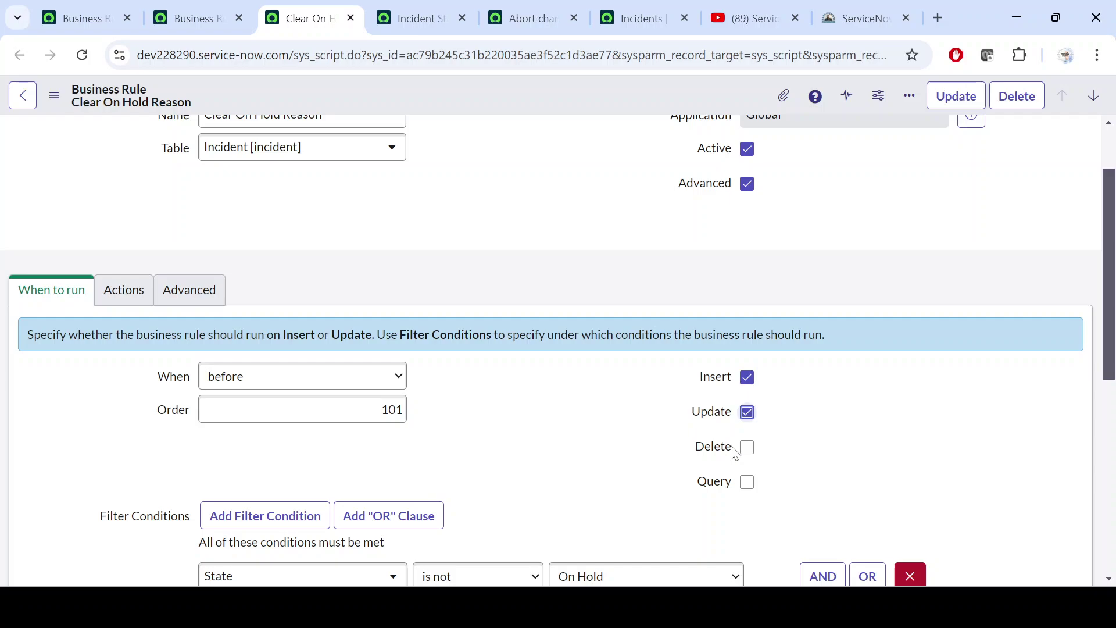
pyautogui.scroll(3, 568, 256)
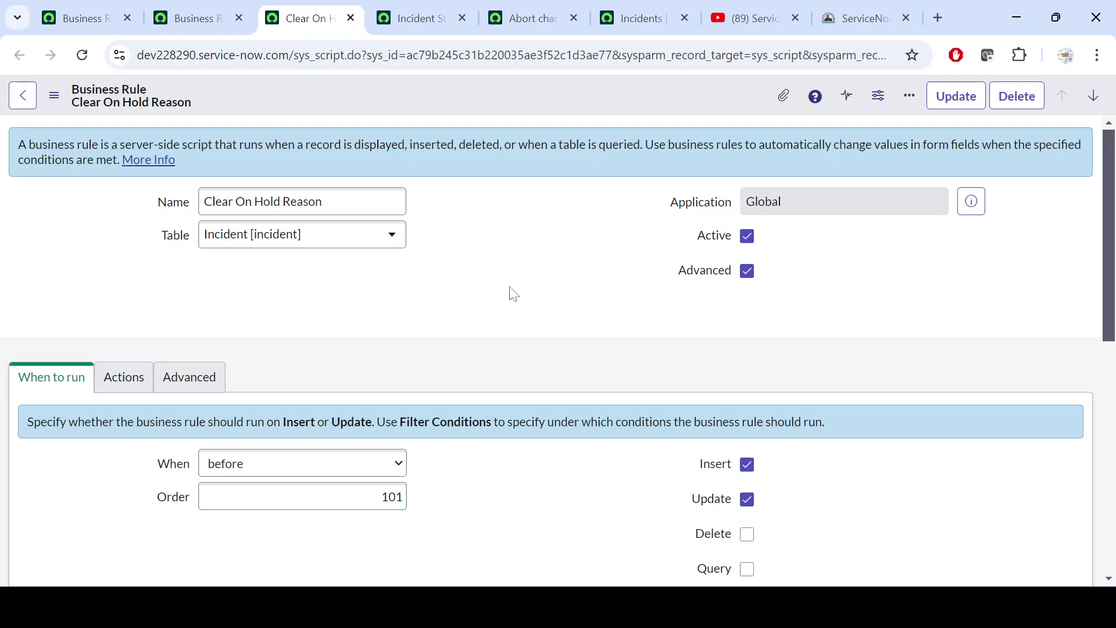
pyautogui.scroll(-5, 512, 292)
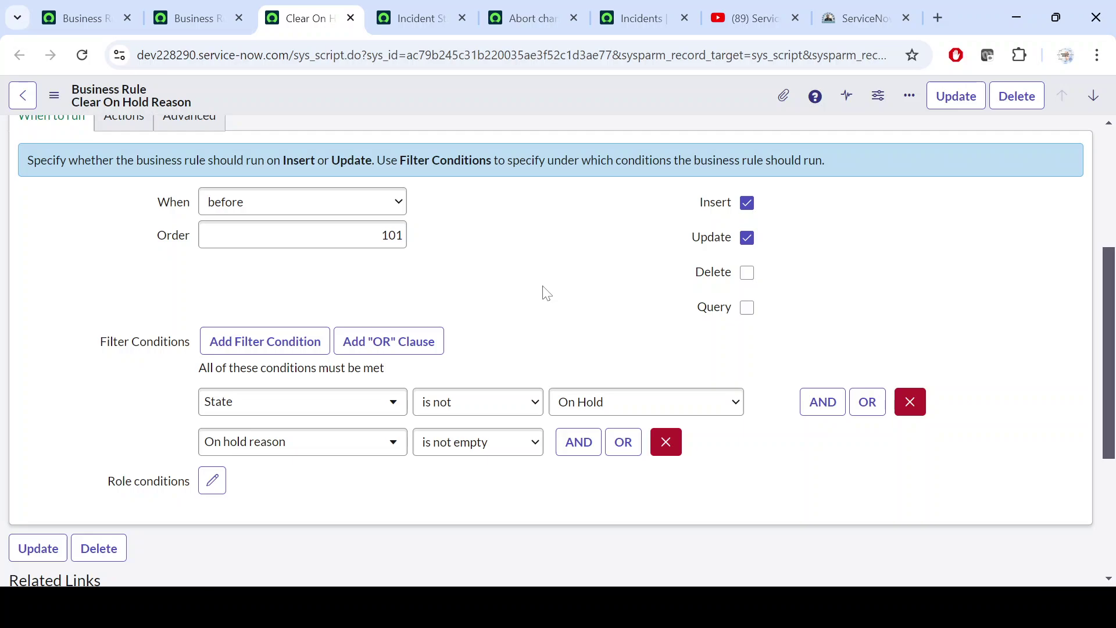
pyautogui.scroll(5, 547, 293)
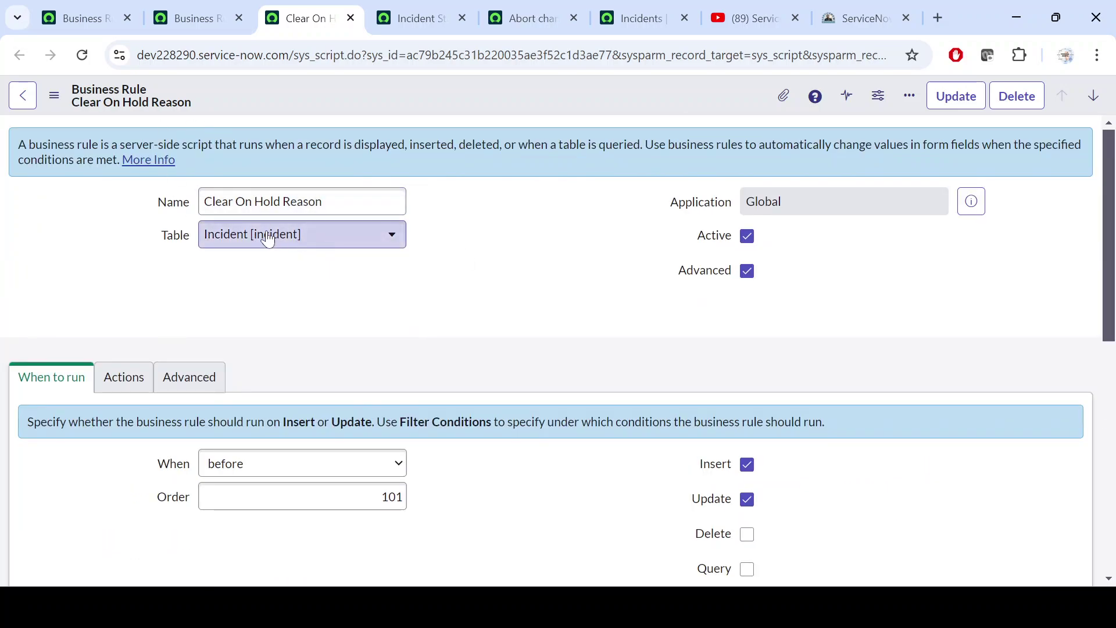
pyautogui.scroll(-8, 474, 308)
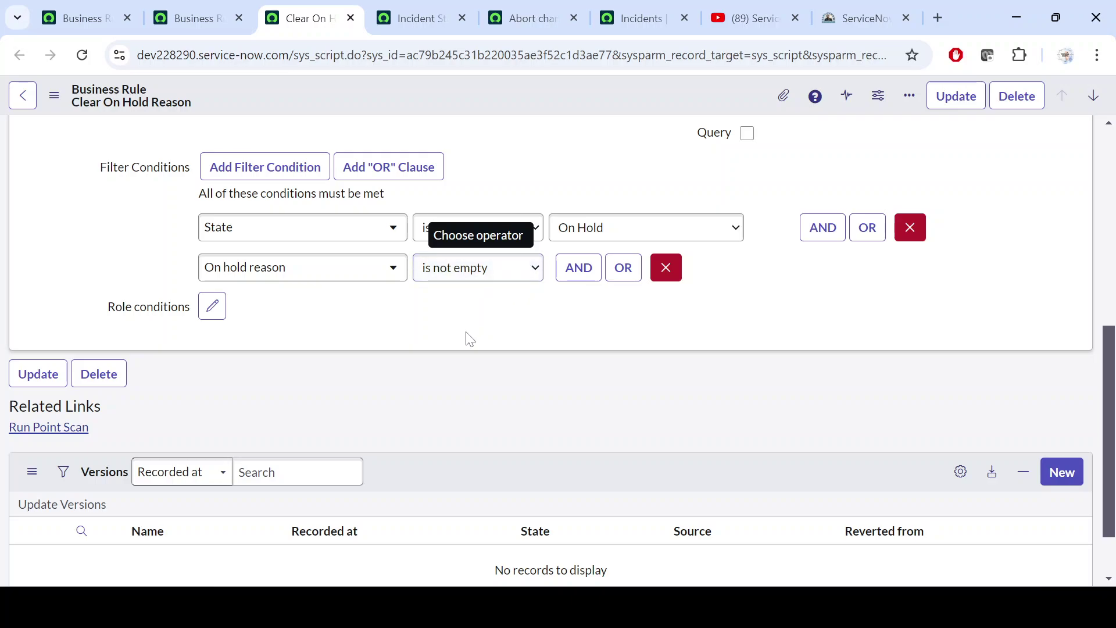
# - Open the critical-priority incident "Email server is down." from the incident list in its own browser tab
pyautogui.click(419, 14)
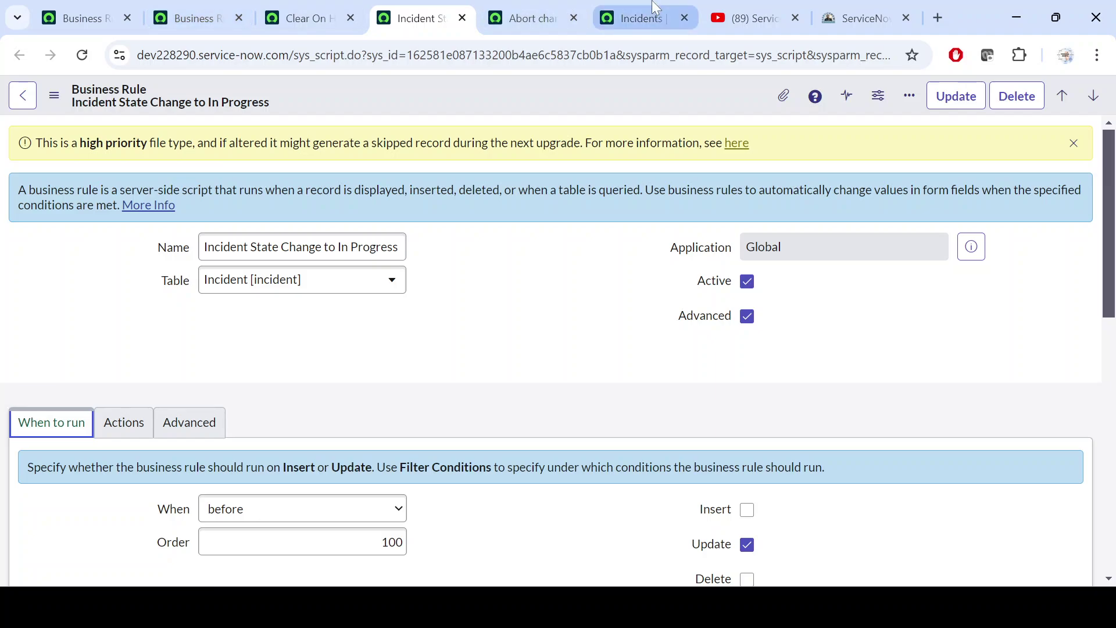
pyautogui.click(641, 18)
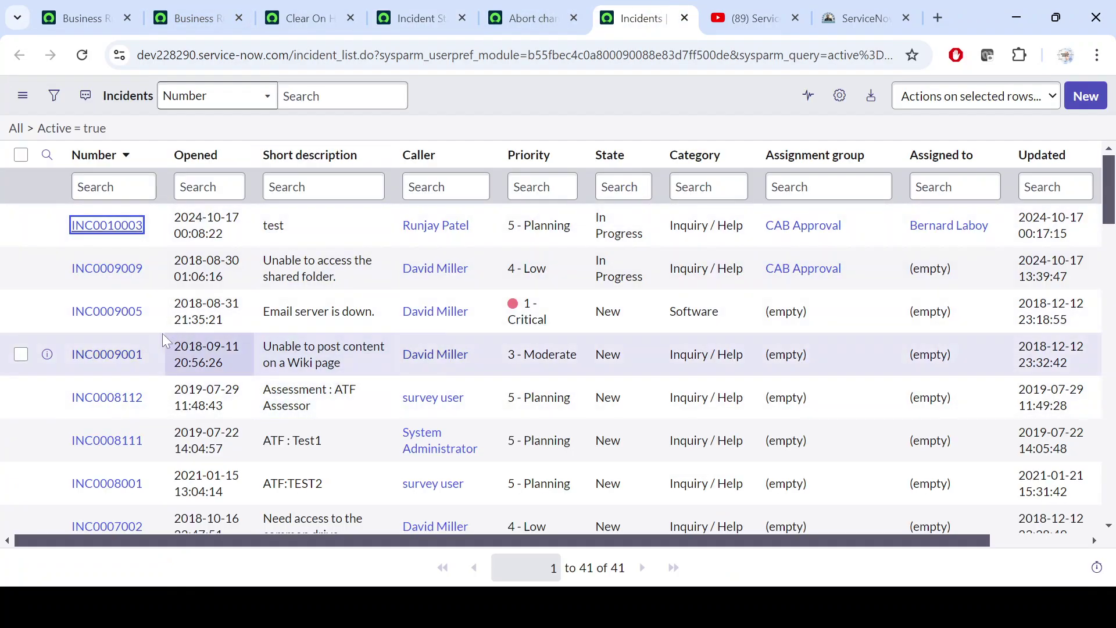
pyautogui.click(121, 312)
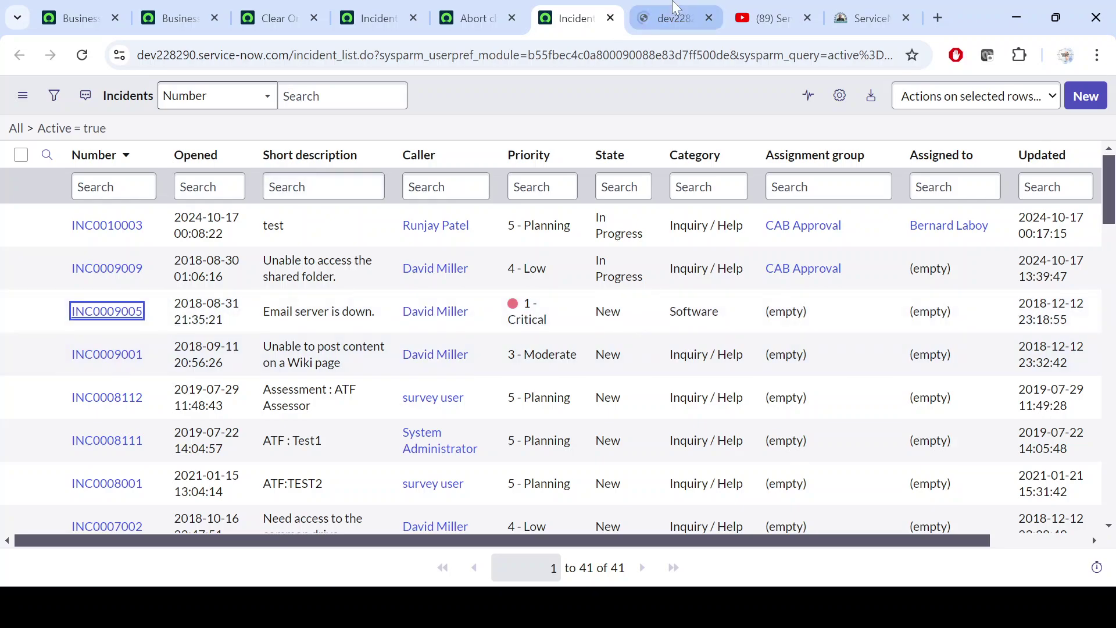
pyautogui.click(675, 8)
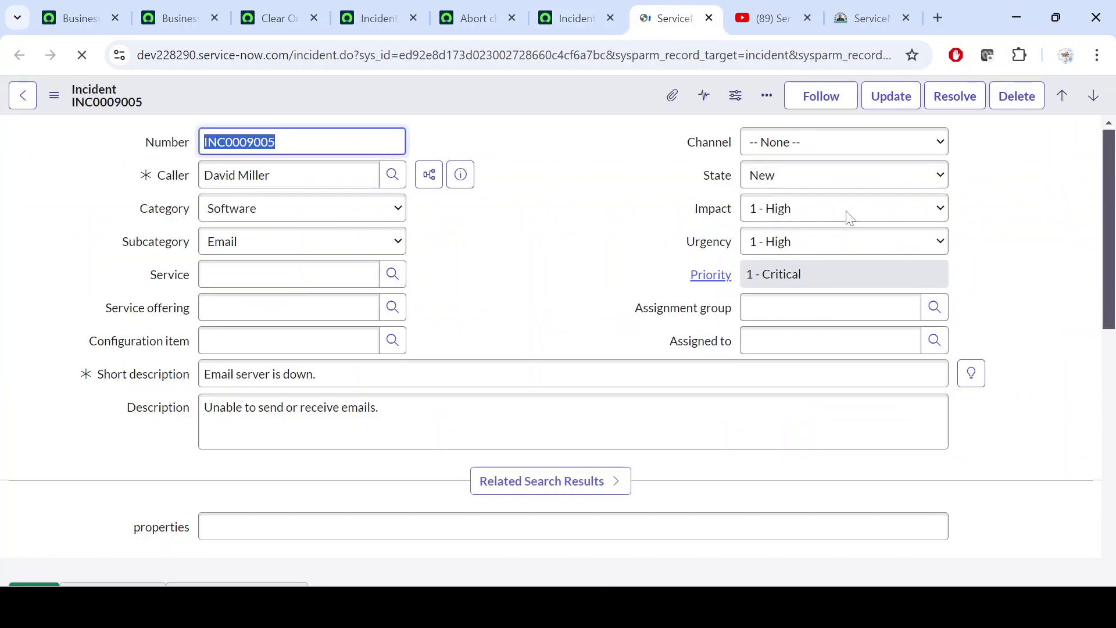
# - Set the incident's state to On Hold and its on hold reason to Awaiting Caller
pyautogui.click(808, 177)
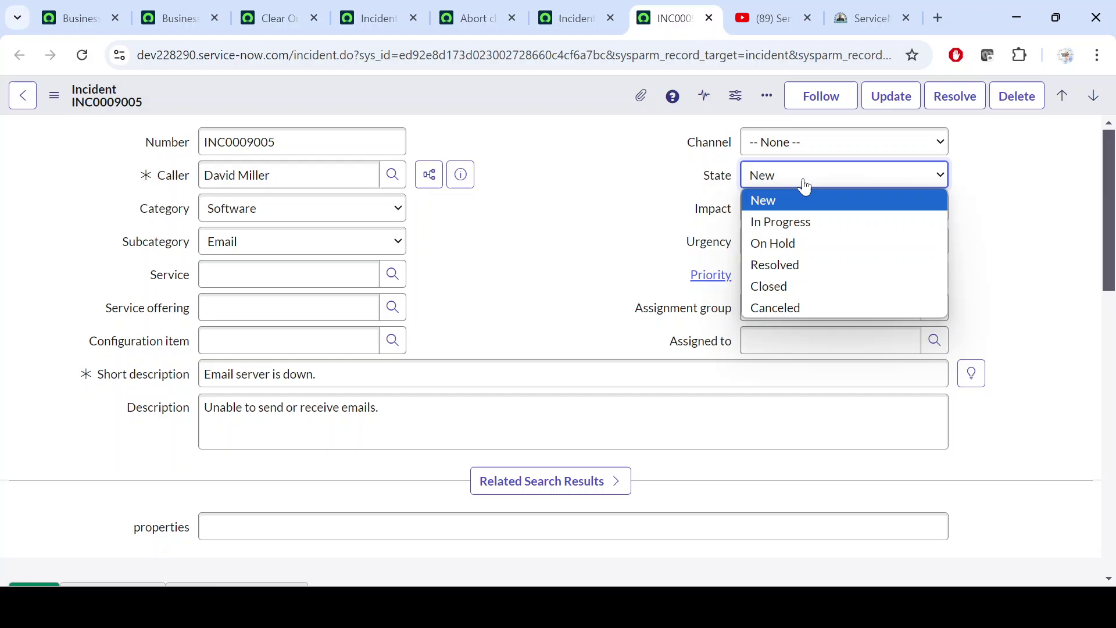
pyautogui.click(794, 245)
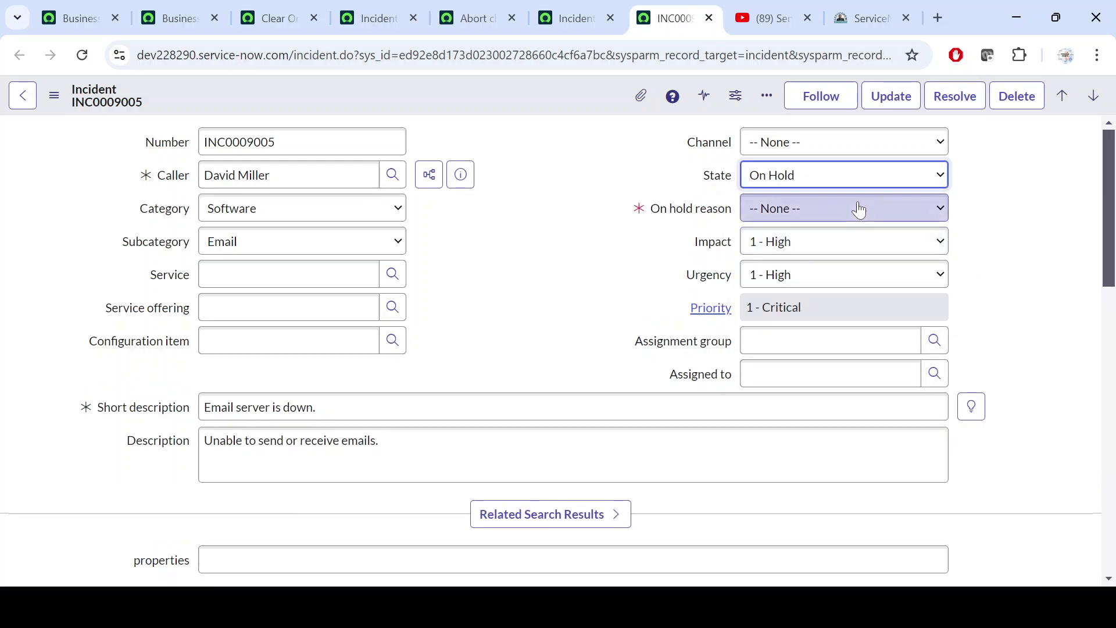
pyautogui.click(837, 214)
pyautogui.click(801, 260)
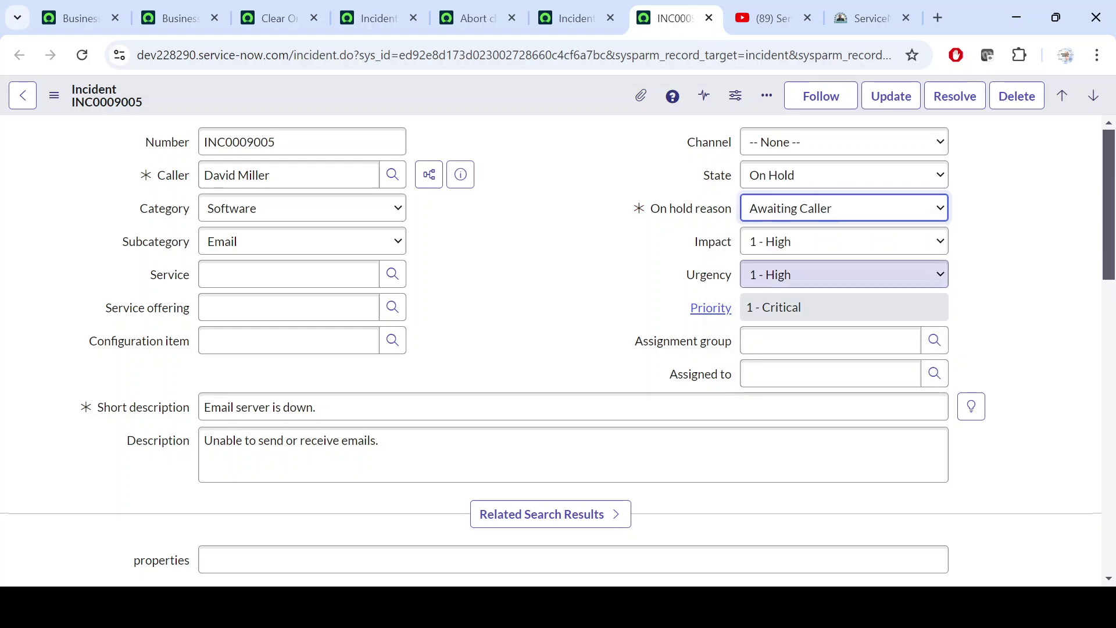
# - Review the Clear On Hold Reason rule's filter conditions and run timing, together with the field value its action sets
pyautogui.click(285, 14)
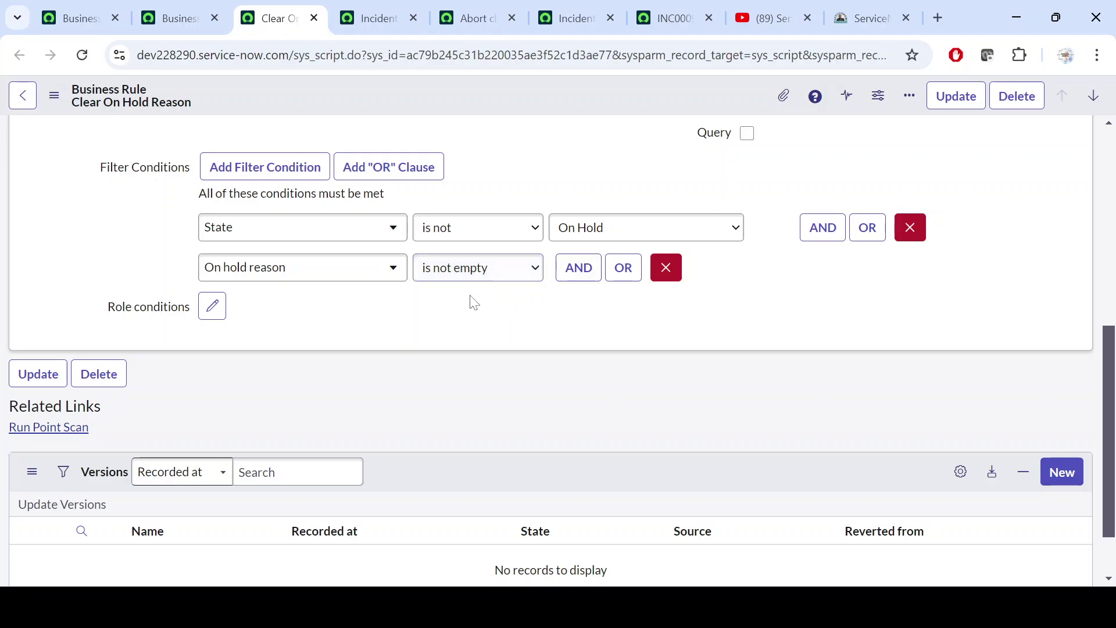
pyautogui.scroll(3, 471, 304)
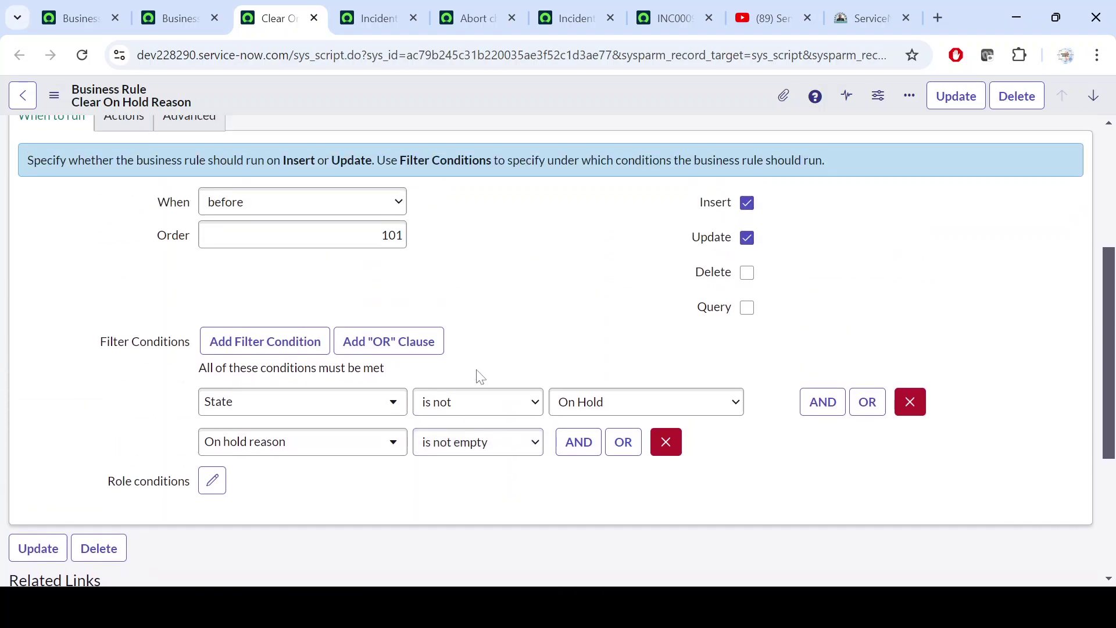
pyautogui.scroll(2, 480, 377)
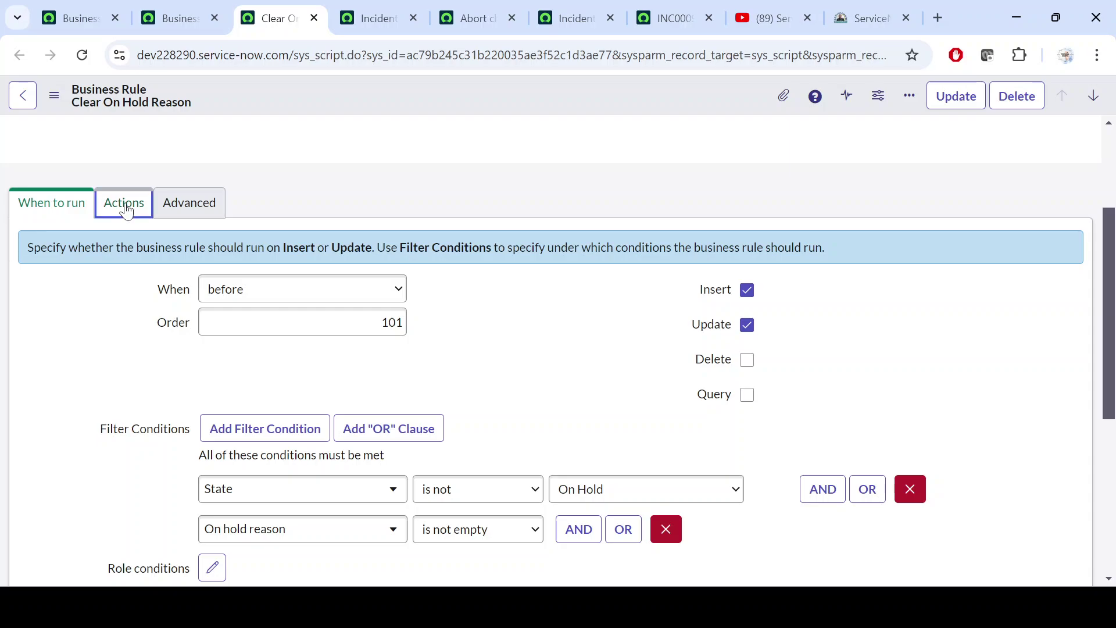
pyautogui.click(126, 210)
pyautogui.click(52, 203)
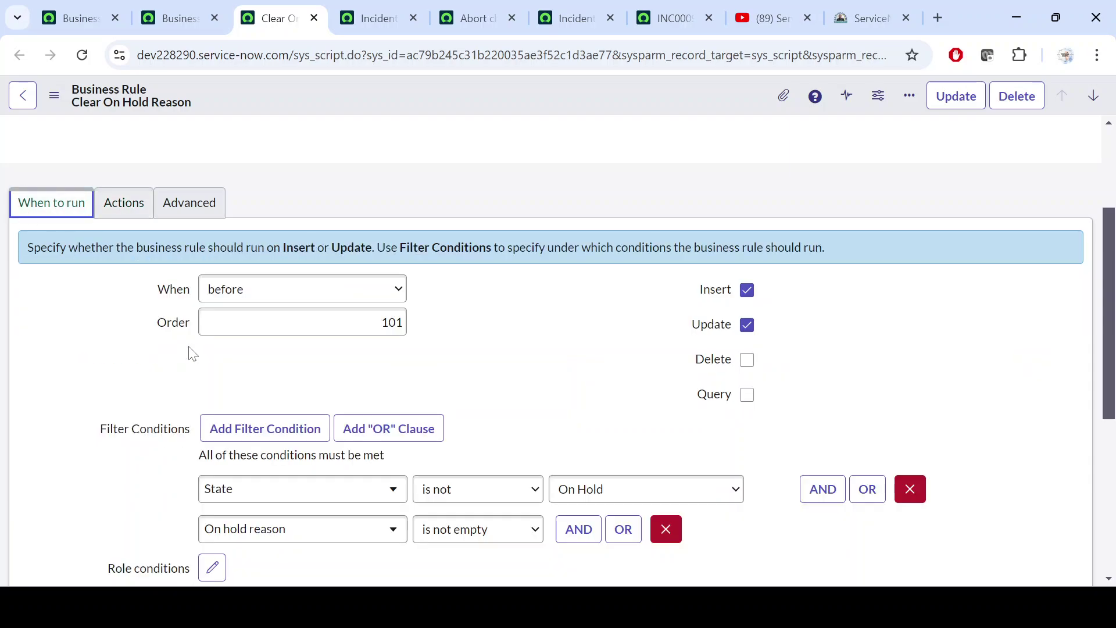
pyautogui.scroll(2, 190, 353)
pyautogui.scroll(-5, 261, 351)
pyautogui.scroll(2, 380, 340)
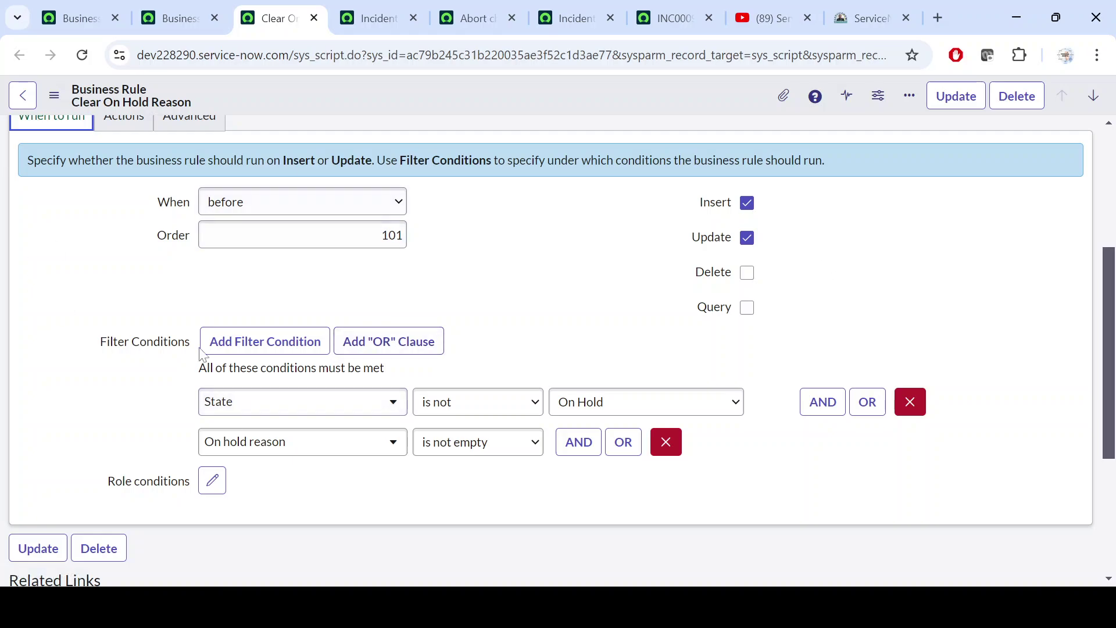
pyautogui.scroll(3, 519, 386)
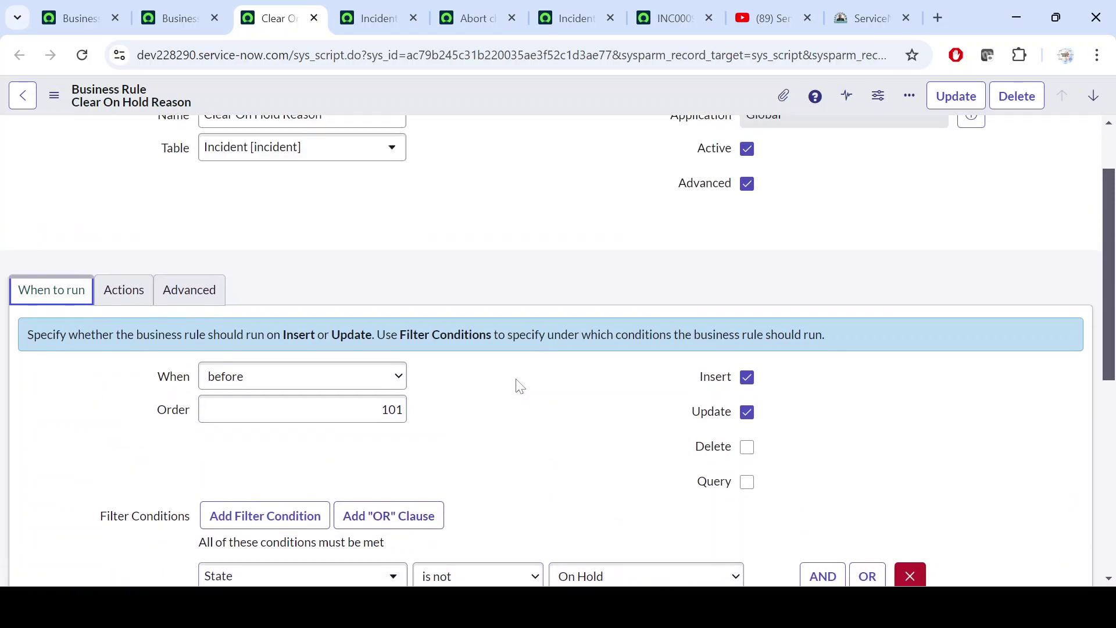
pyautogui.scroll(2, 519, 386)
pyautogui.scroll(-3, 521, 386)
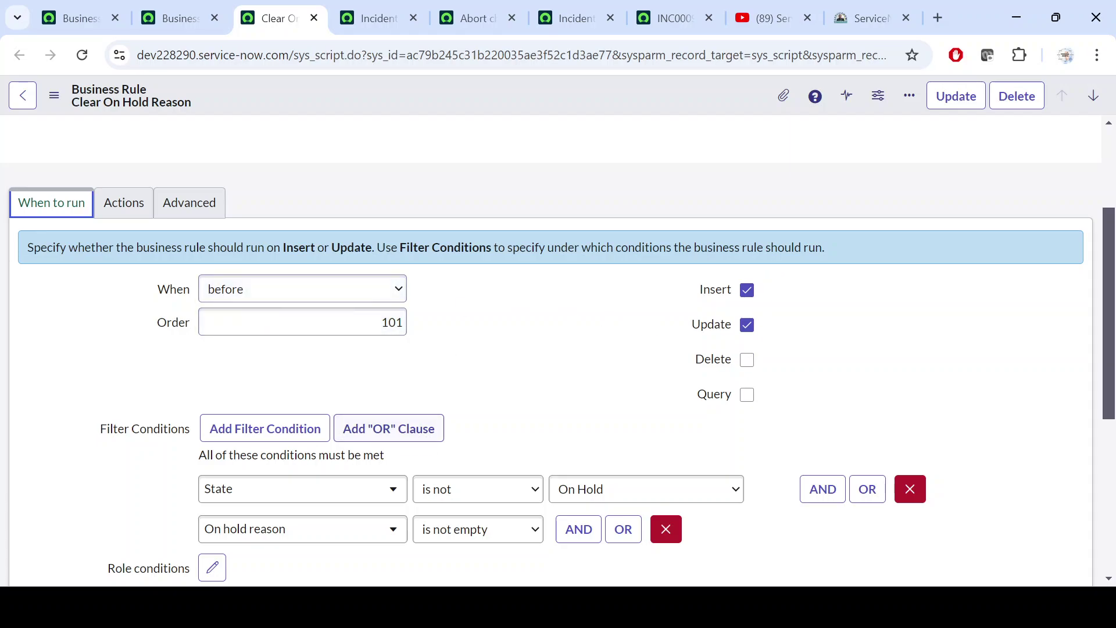
pyautogui.click(124, 203)
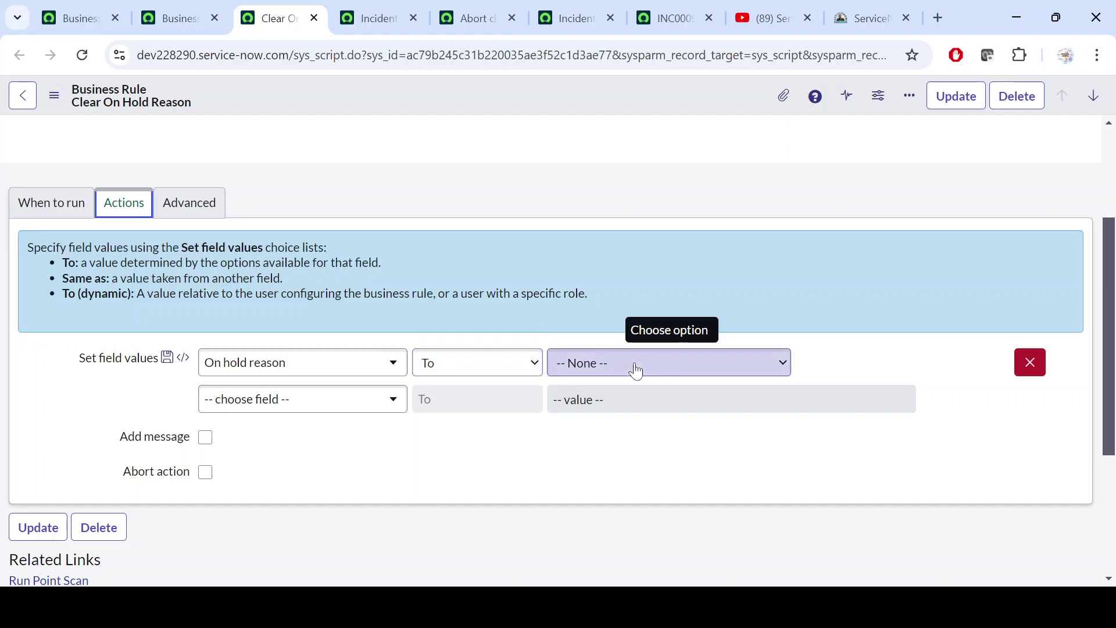
pyautogui.click(66, 203)
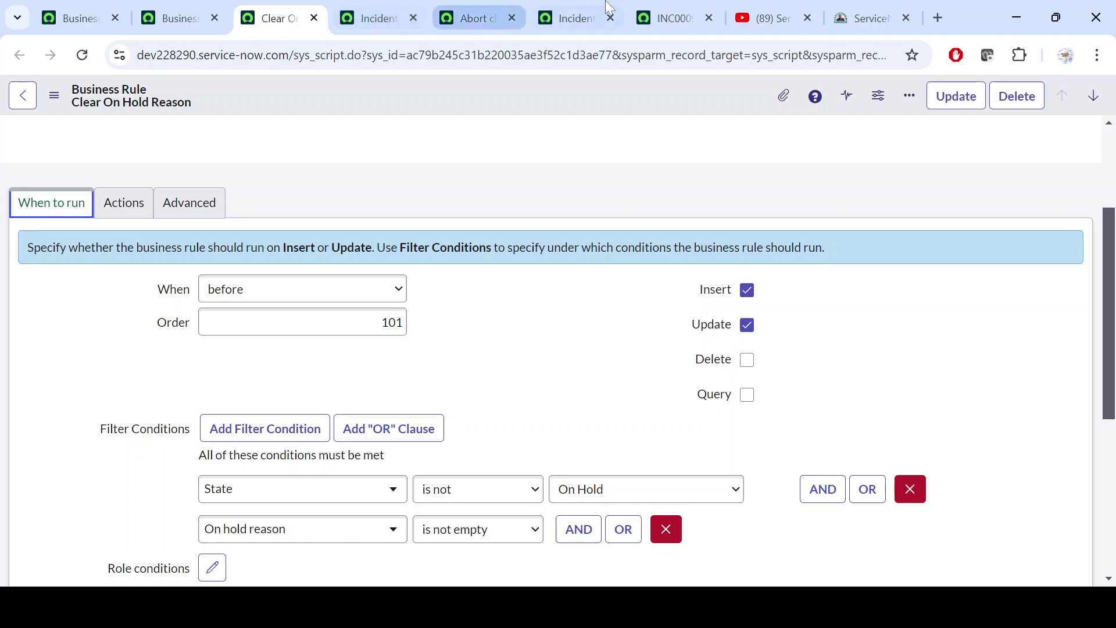
# - Save the on-hold email server incident with the customer-visible additional comment "test"
pyautogui.click(675, 18)
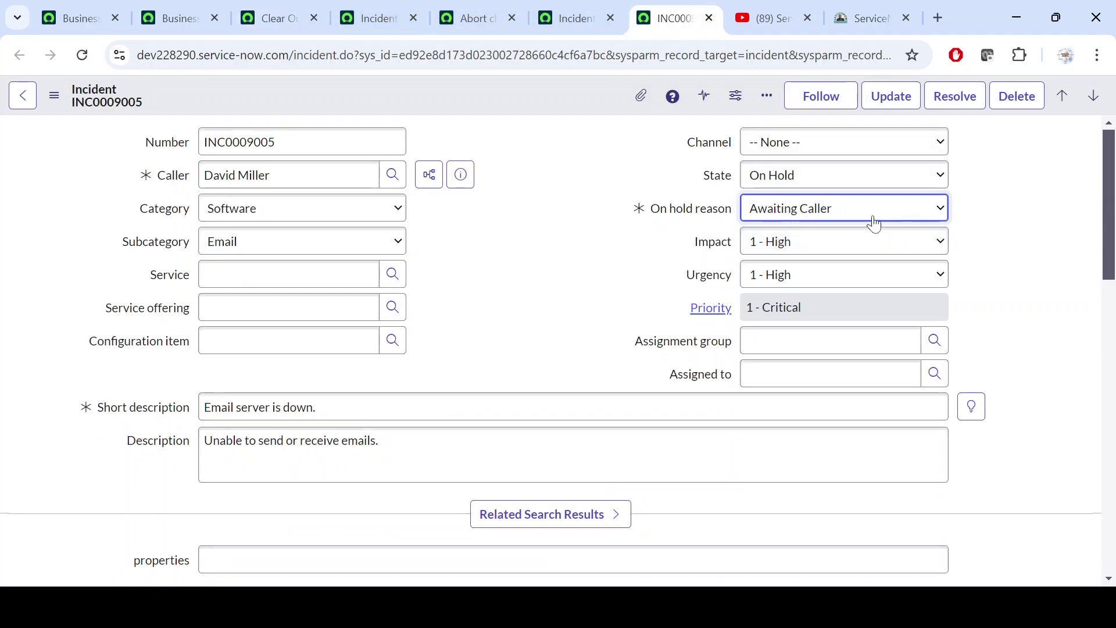
pyautogui.click(831, 209)
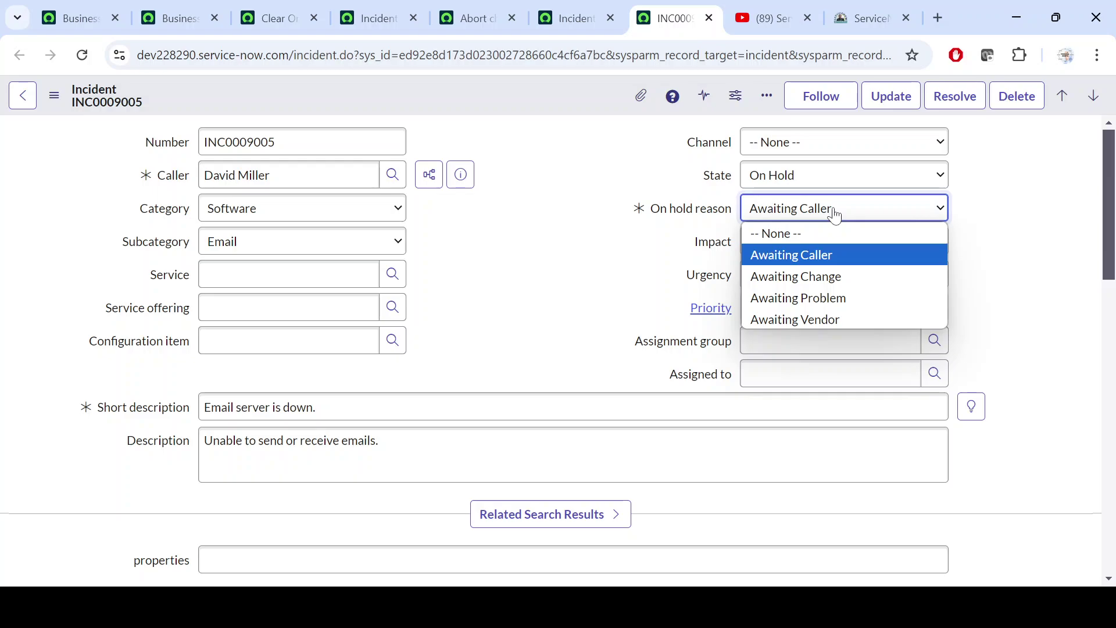
pyautogui.click(832, 209)
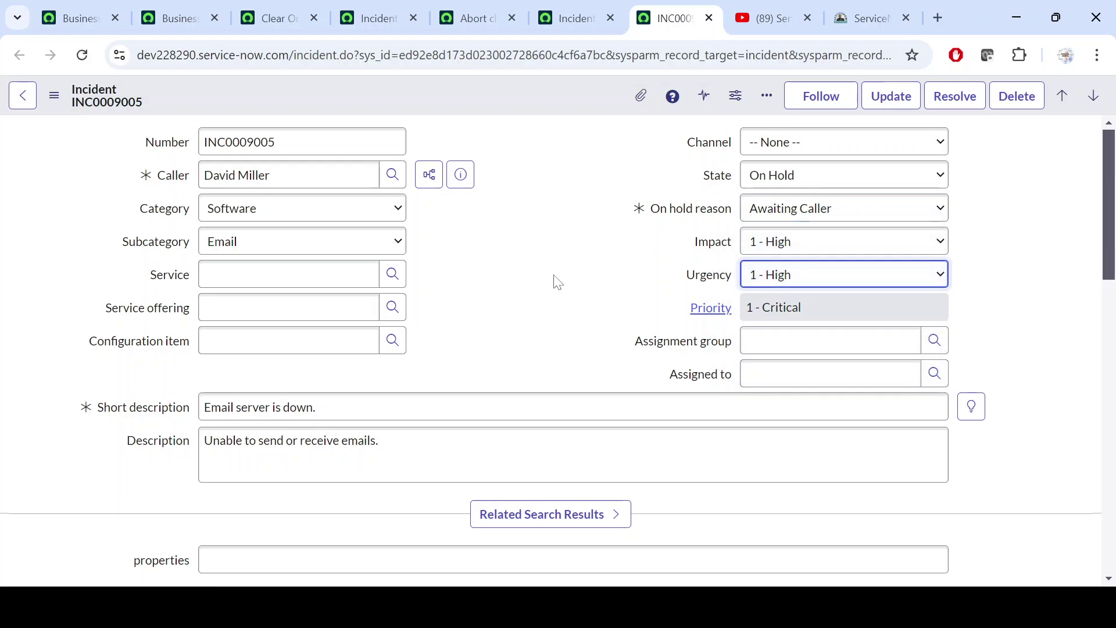
pyautogui.rightClick(514, 86)
pyautogui.click(542, 100)
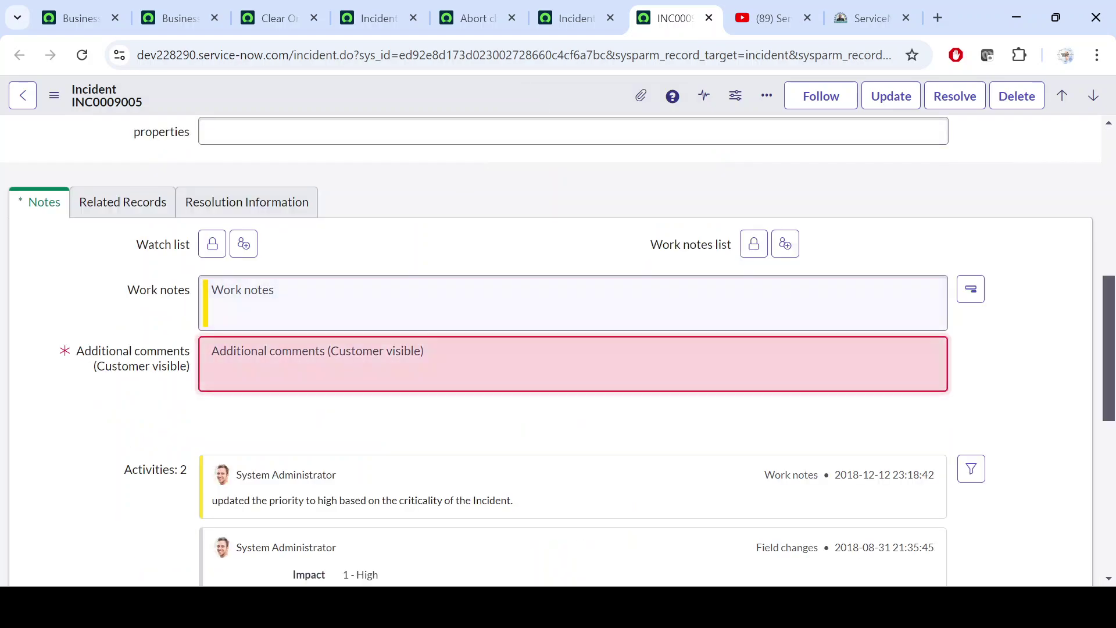
pyautogui.write('test')
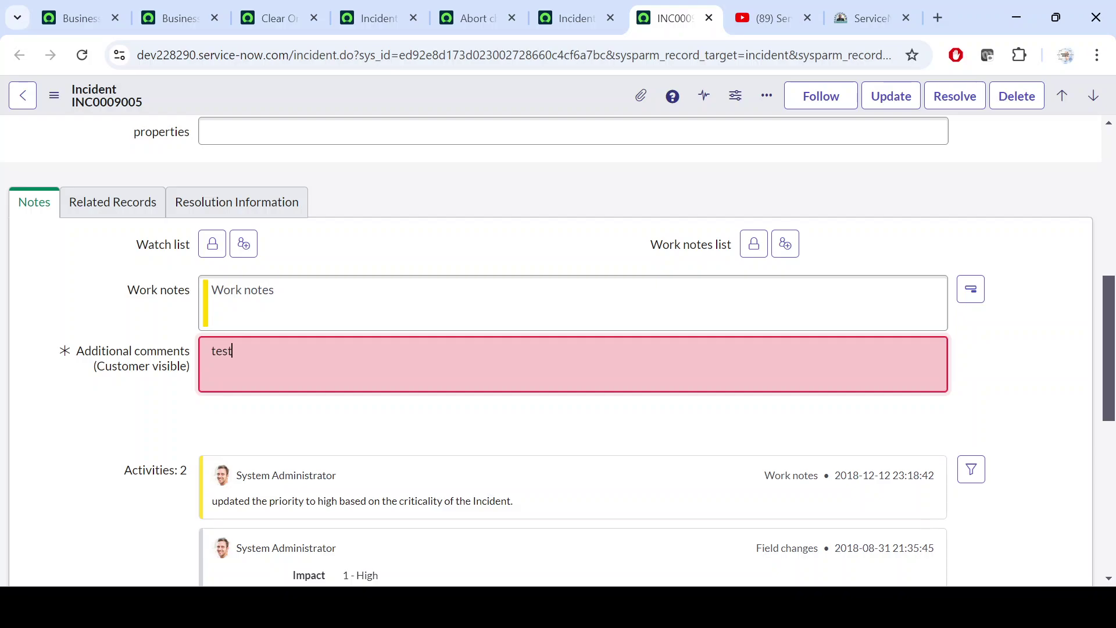
pyautogui.scroll(10, 546, 95)
pyautogui.rightClick(546, 97)
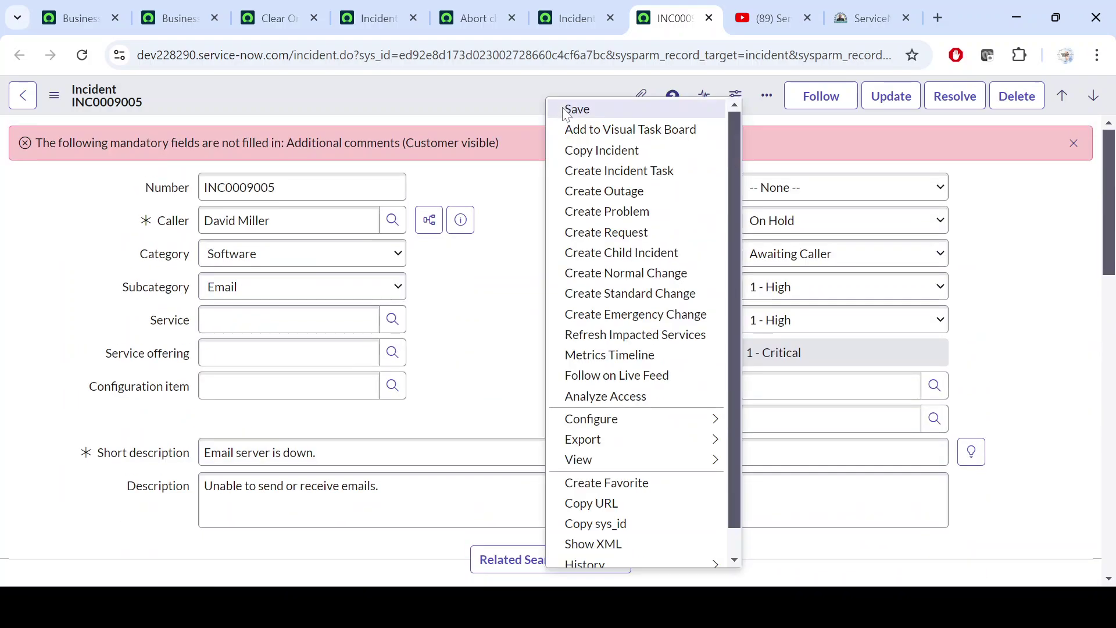
pyautogui.click(578, 109)
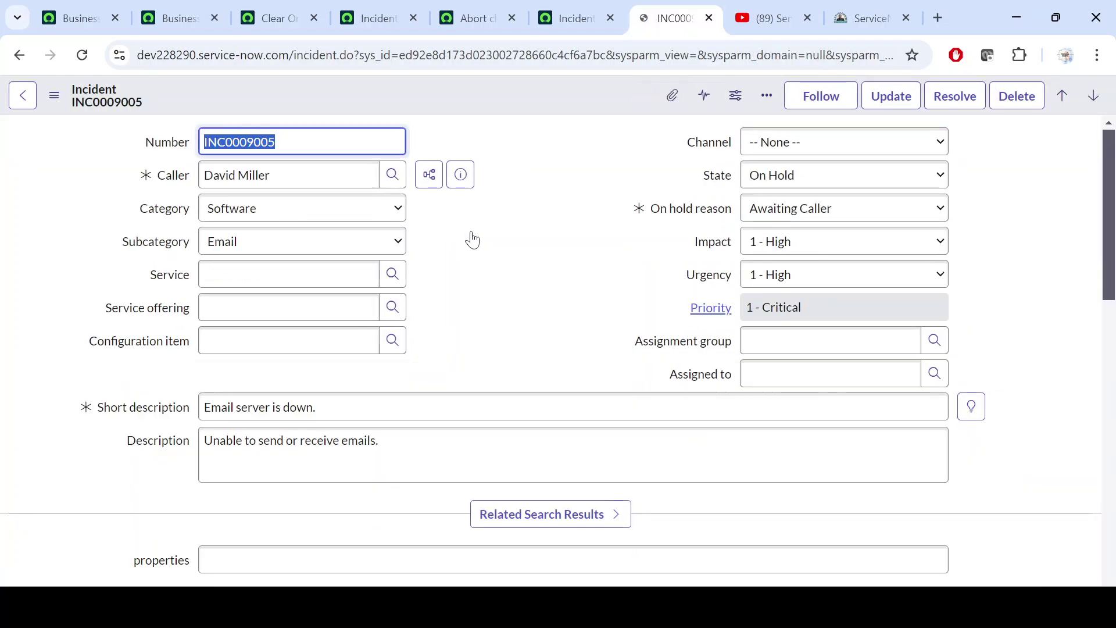
# - Check the on hold reason action in the Clear On Hold Reason rule, and return to its run settings
pyautogui.click(291, 8)
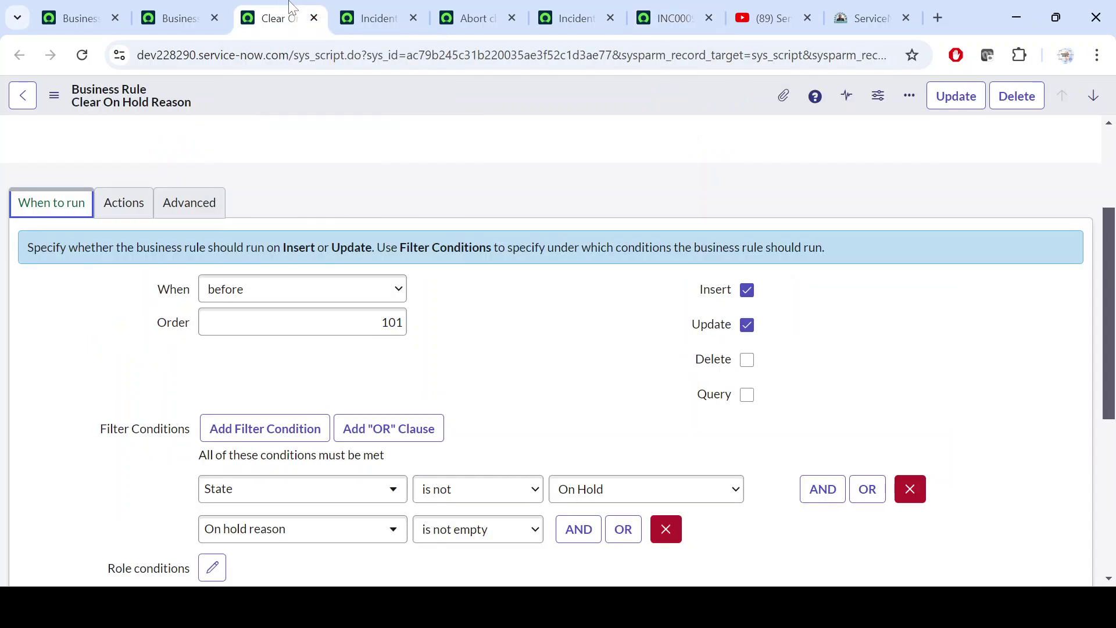
pyautogui.click(128, 208)
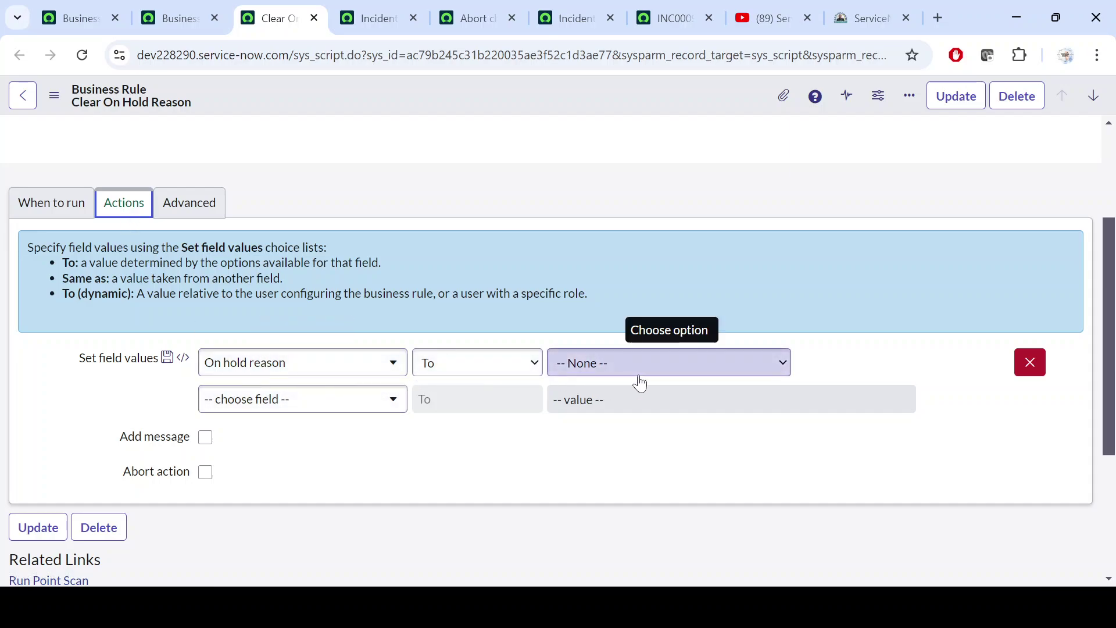
pyautogui.scroll(3, 237, 362)
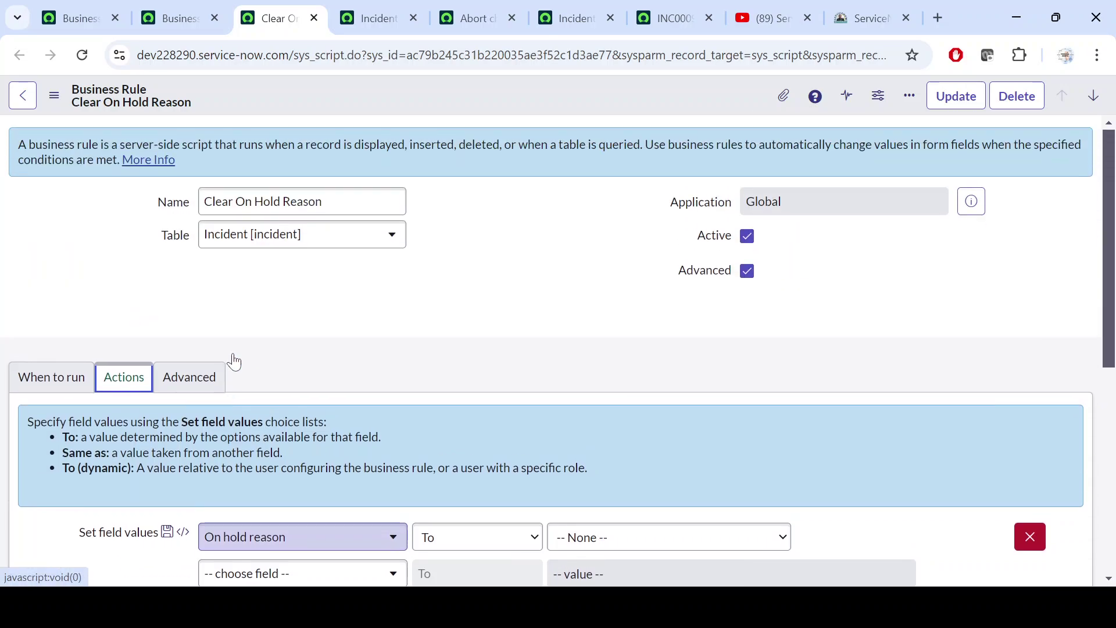
pyautogui.click(43, 381)
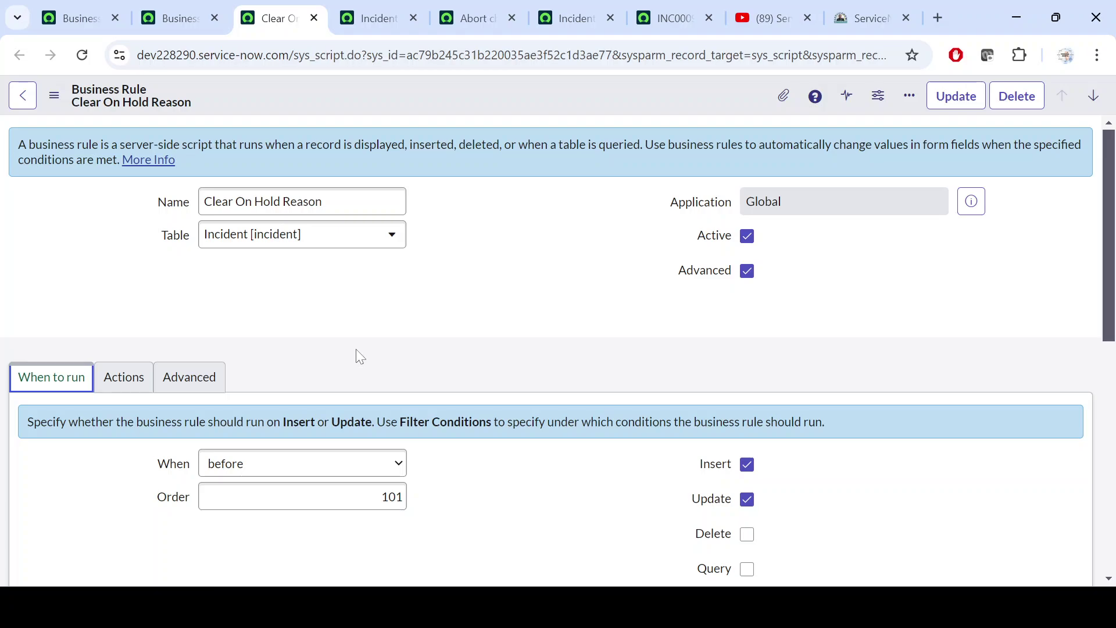
# - Change the email server incident's state from On Hold to New and save the record
pyautogui.scroll(-3, 356, 348)
pyautogui.scroll(-3, 615, 333)
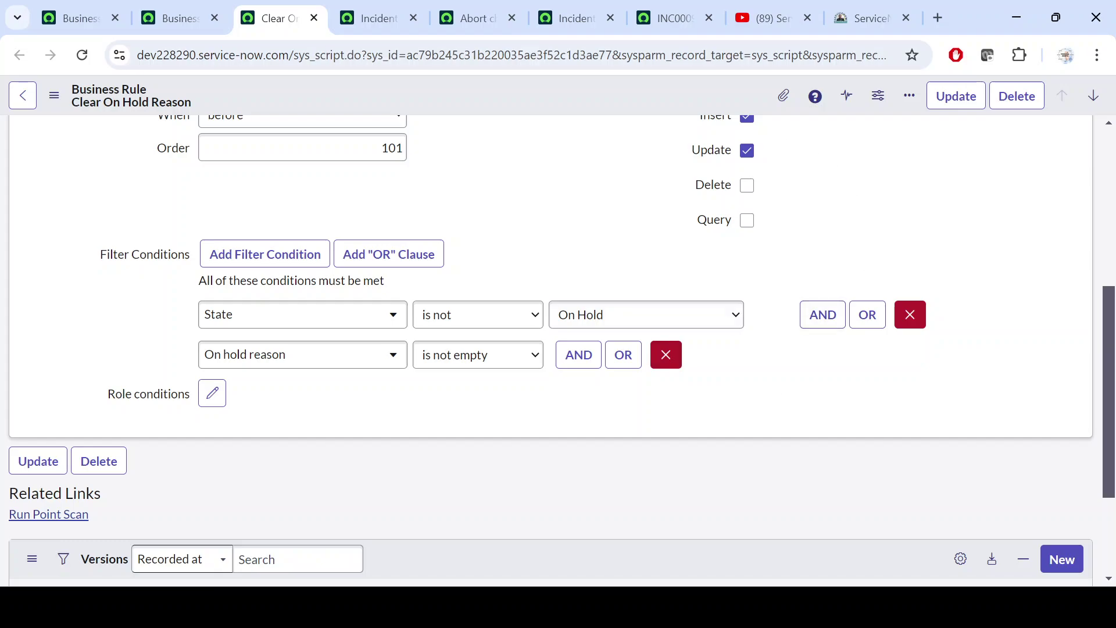
pyautogui.click(474, 20)
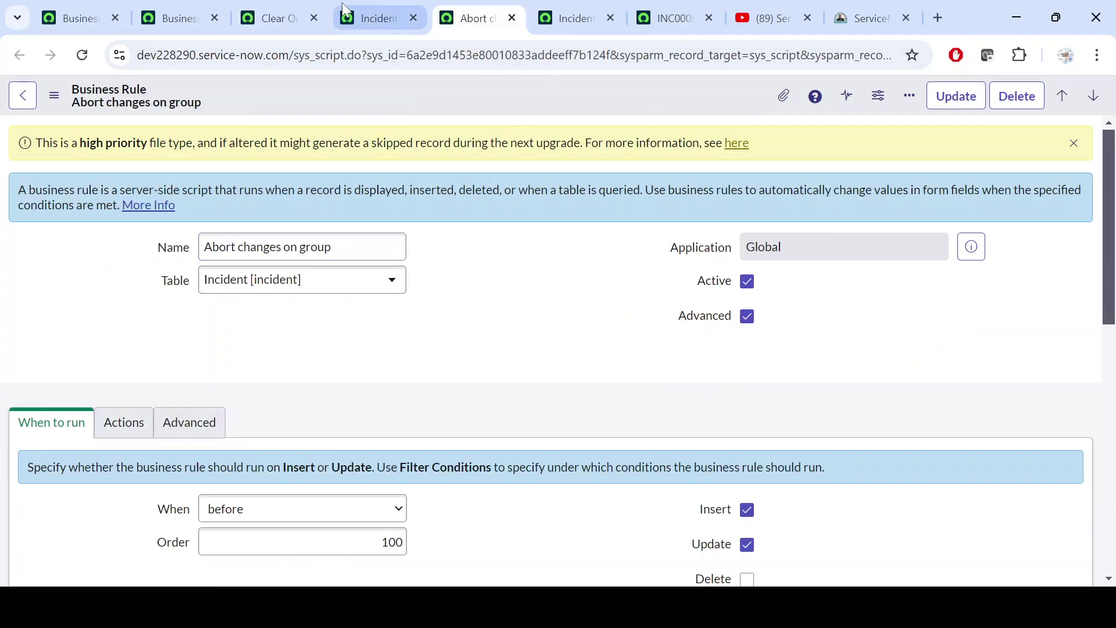
pyautogui.click(391, 8)
pyautogui.click(674, 18)
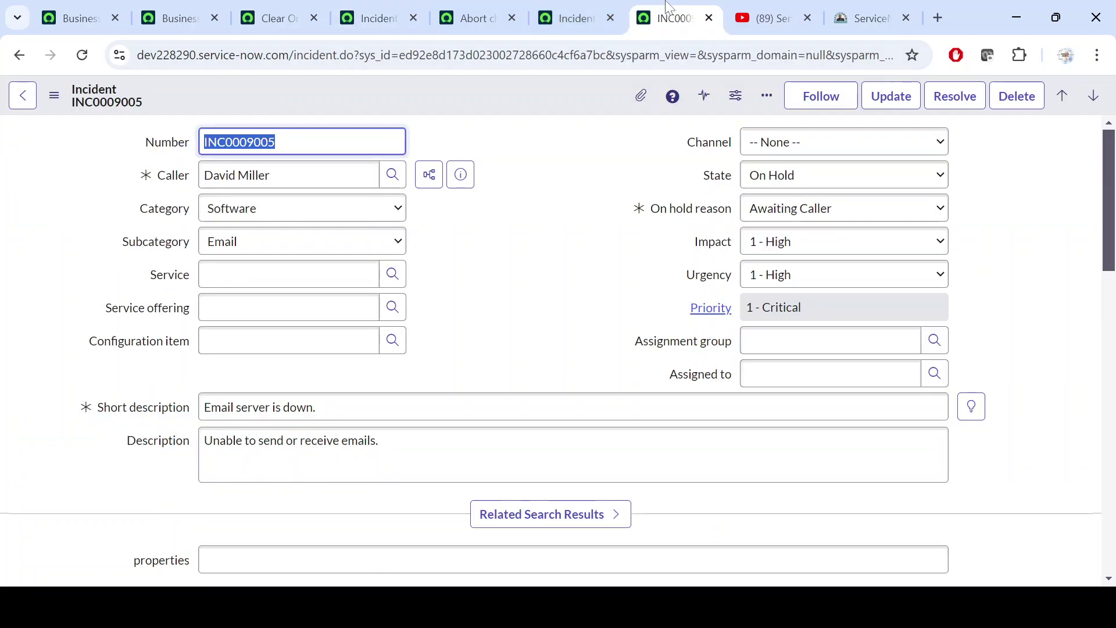
pyautogui.click(808, 172)
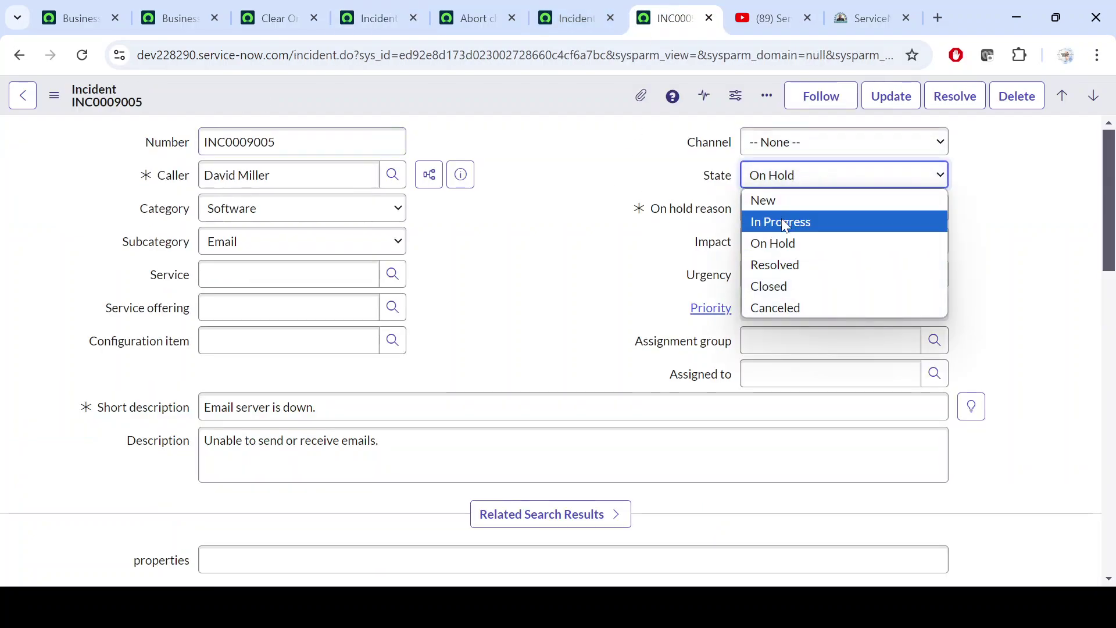
pyautogui.click(785, 204)
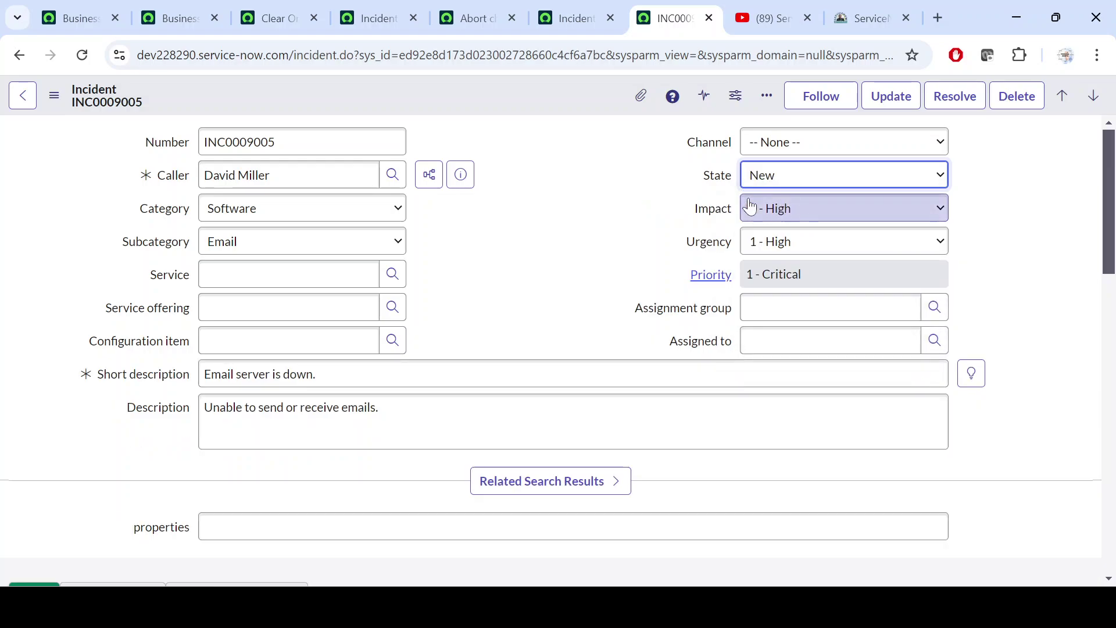
pyautogui.rightClick(544, 92)
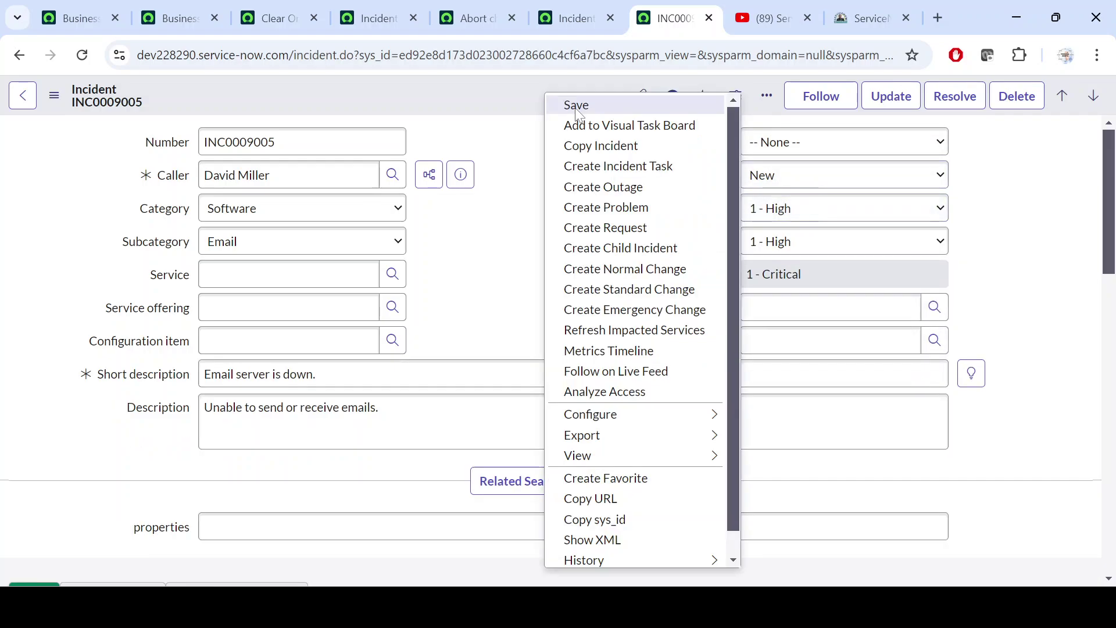
pyautogui.click(573, 104)
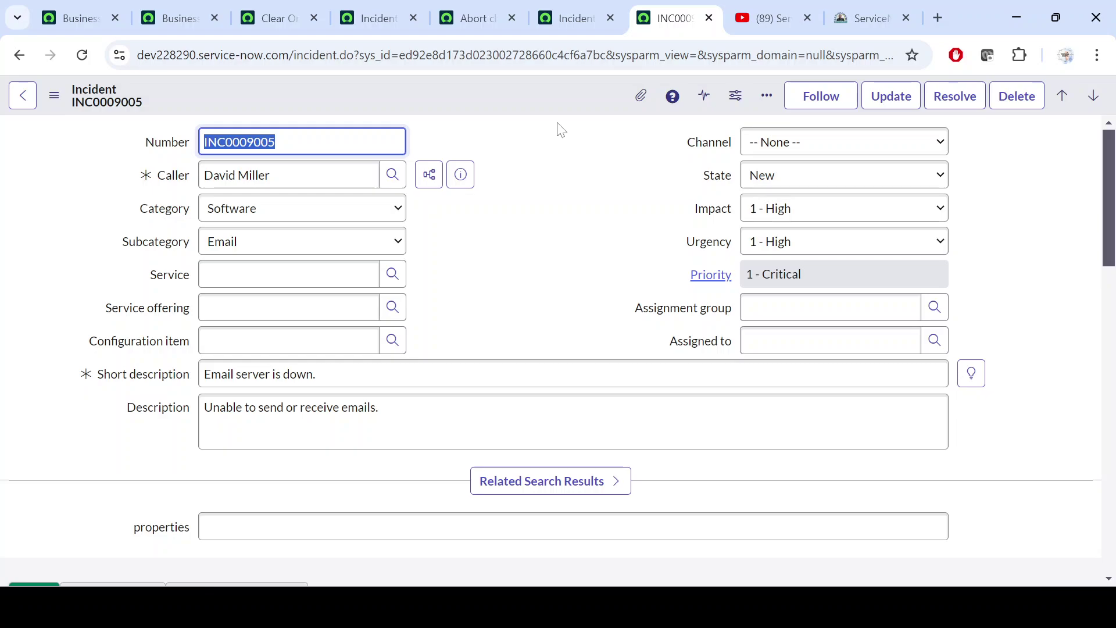
# - Refresh the active incidents list and add the On hold reason column between Priority and State
pyautogui.click(572, 18)
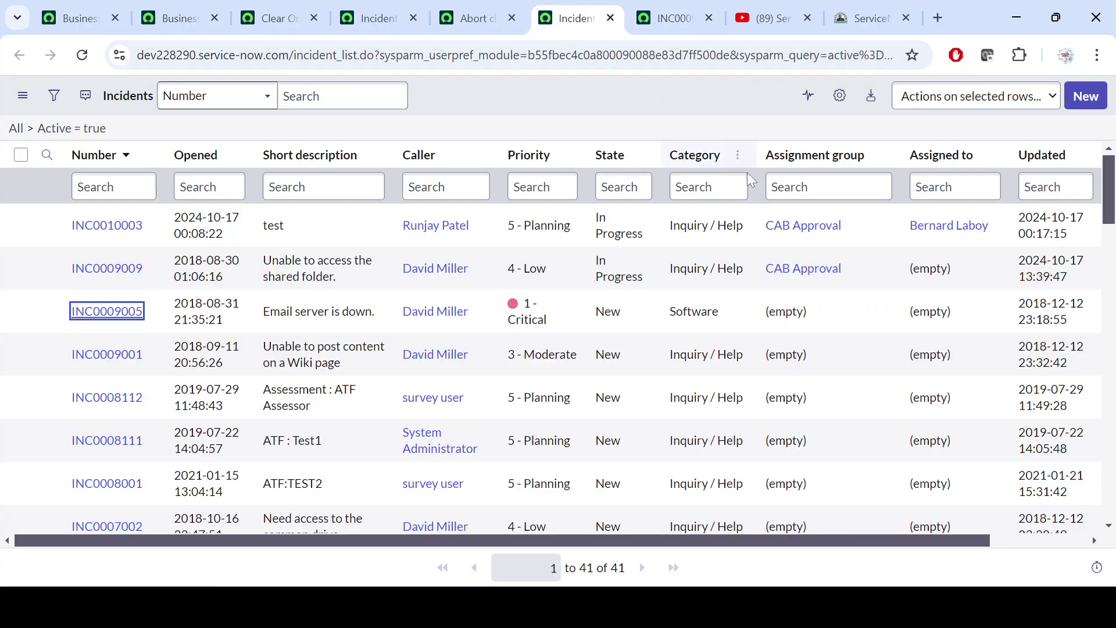
pyautogui.click(92, 129)
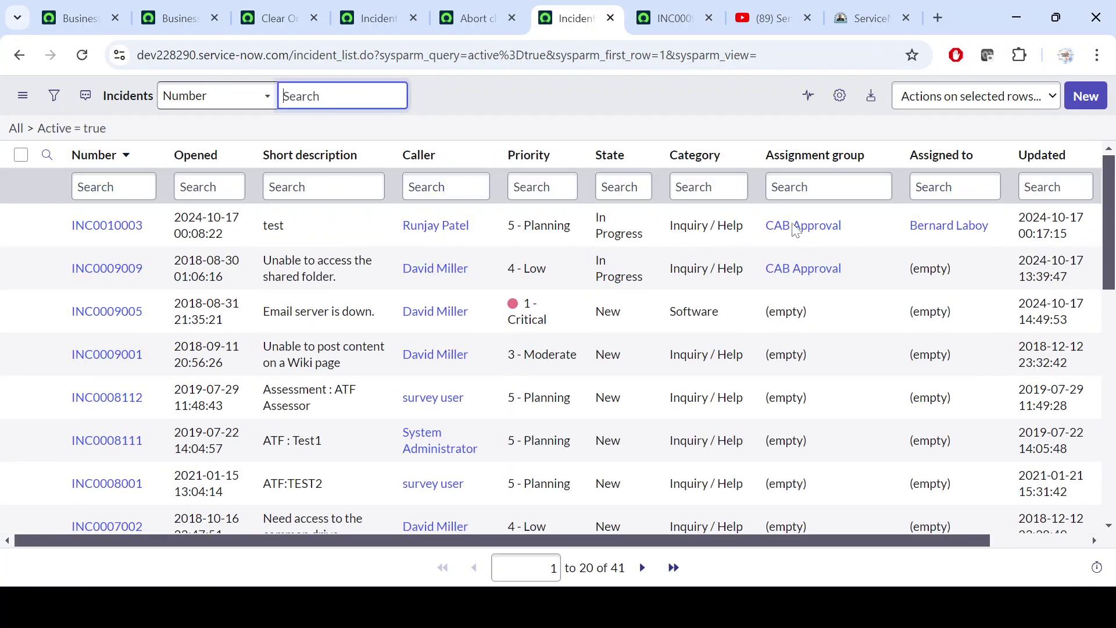
pyautogui.click(839, 96)
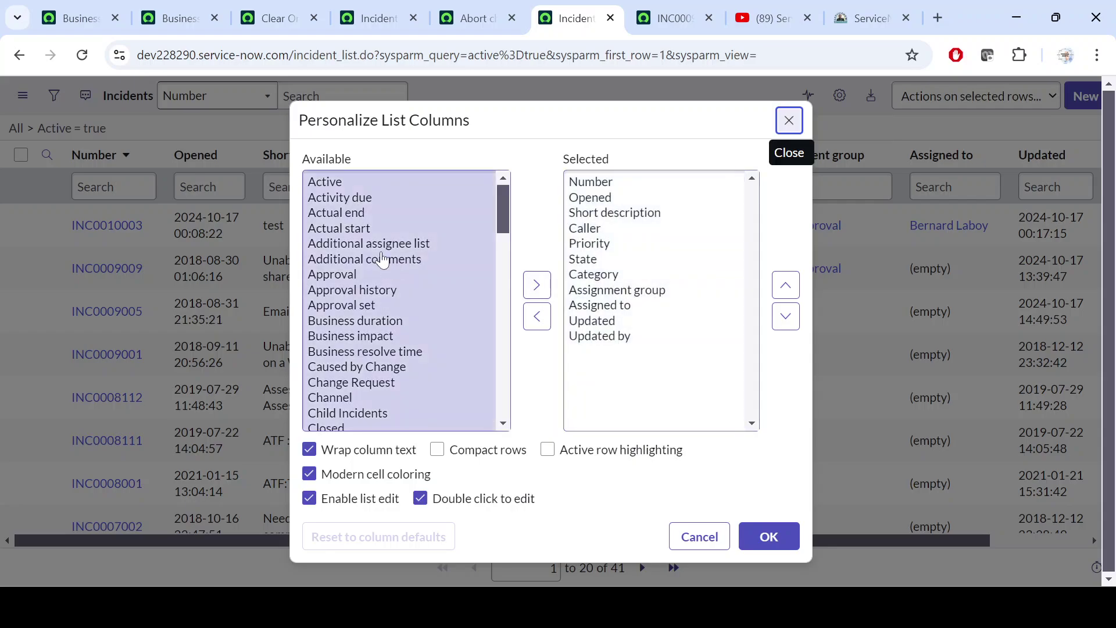
pyautogui.click(351, 244)
pyautogui.press('o')
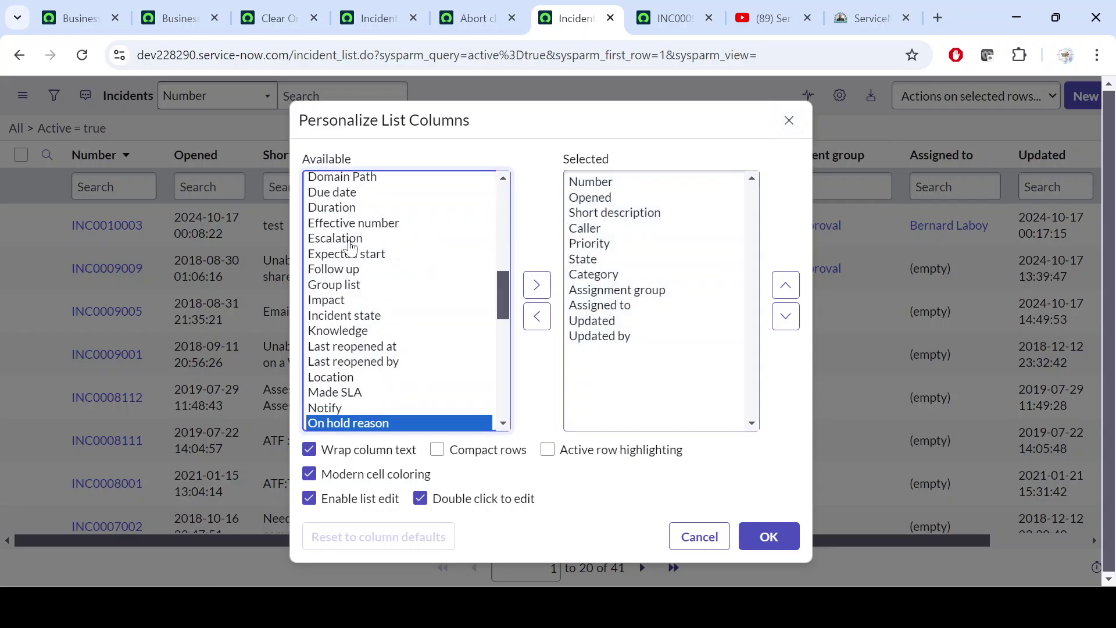
pyautogui.click(536, 286)
pyautogui.click(789, 289)
pyautogui.click(790, 289)
pyautogui.click(790, 289)
pyautogui.click(790, 290)
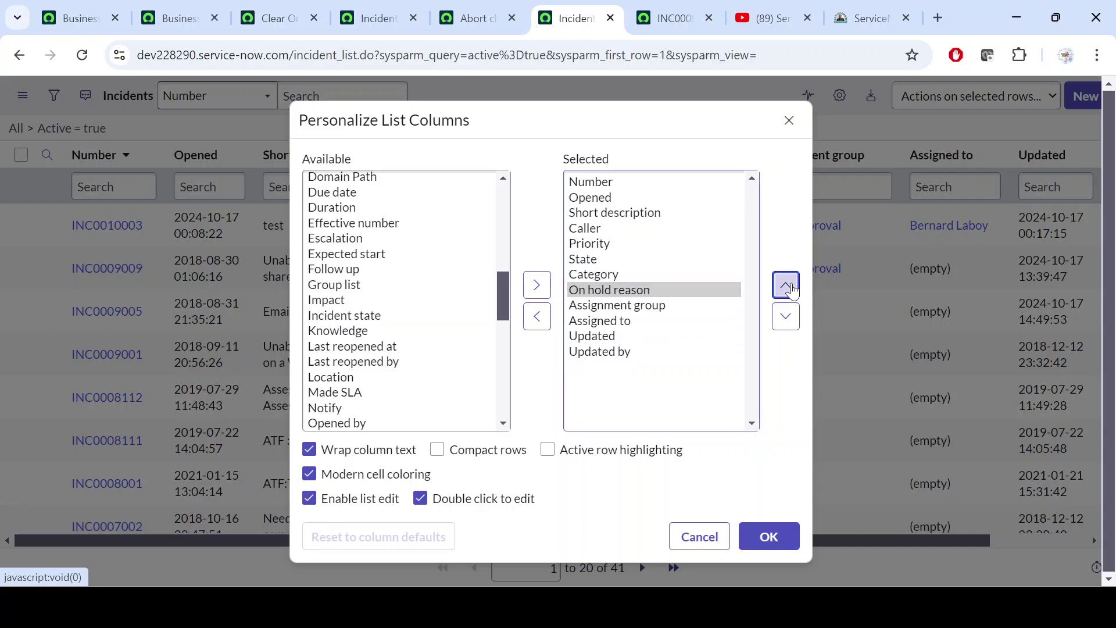
pyautogui.click(792, 289)
pyautogui.click(792, 289)
pyautogui.click(779, 539)
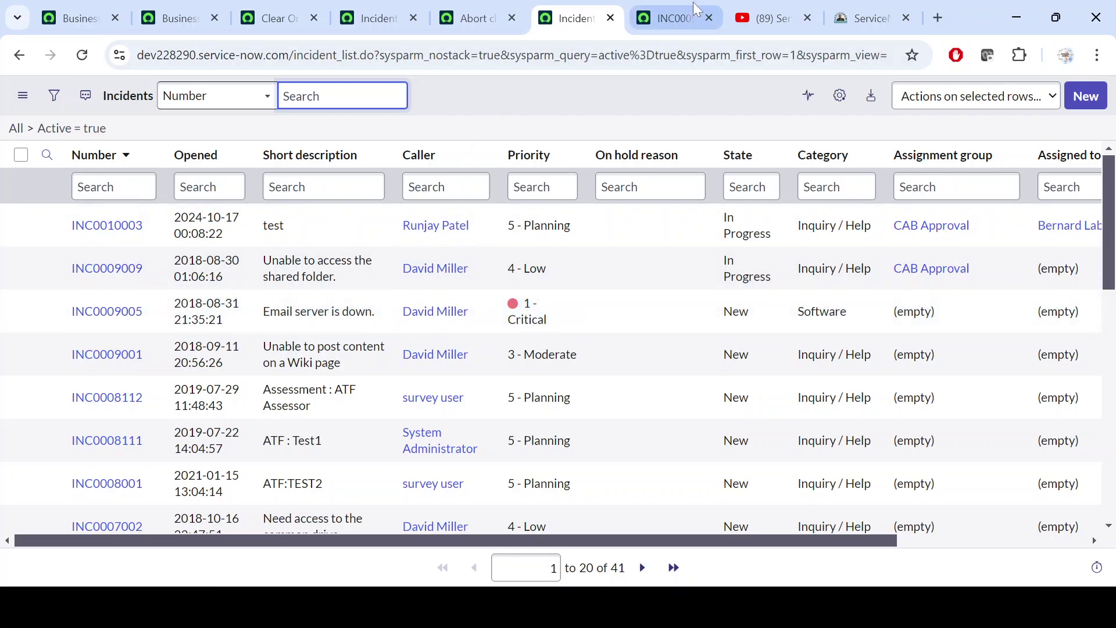
# - Compare the email server incident's form with its On hold reason value in the incidents list
pyautogui.click(688, 8)
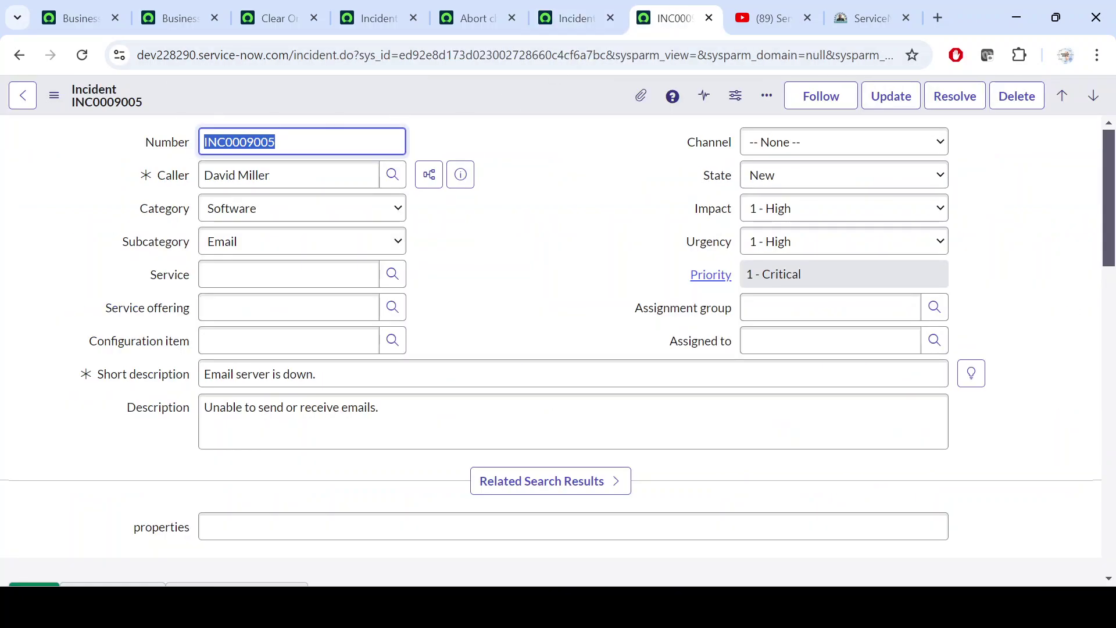
pyautogui.click(581, 12)
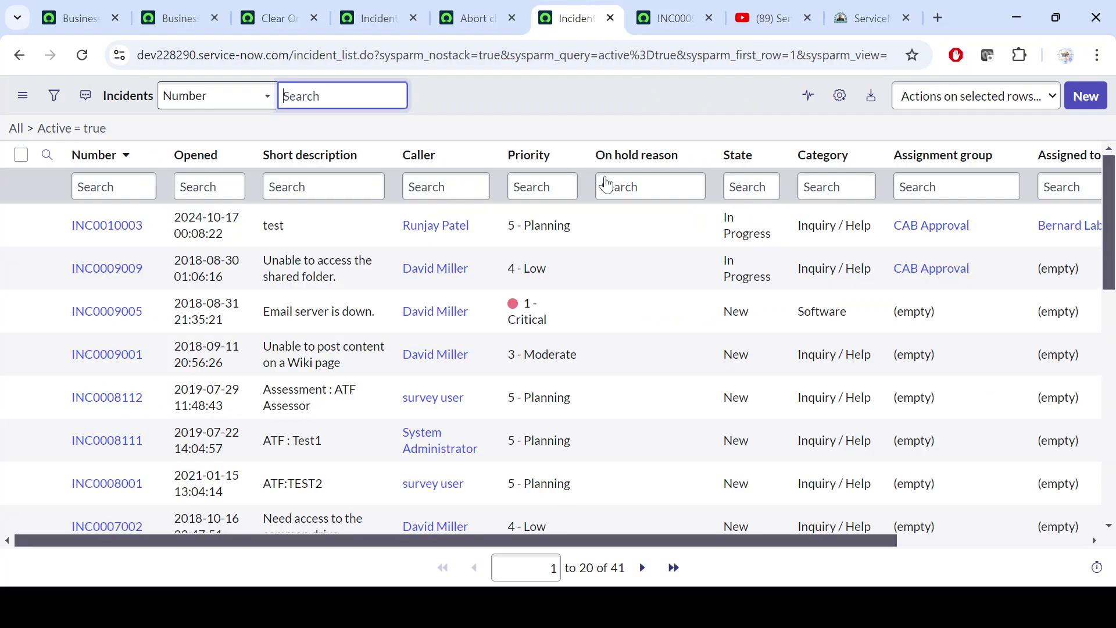
pyautogui.click(638, 309)
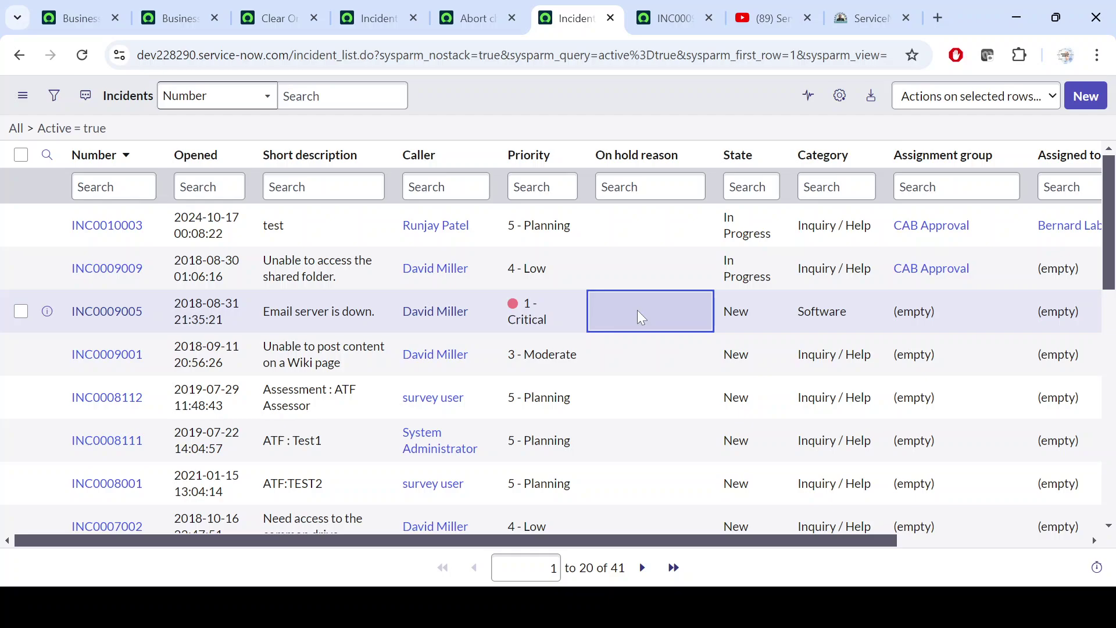
# - Deactivate the Clear On Hold Reason business rule and save it
pyautogui.click(473, 18)
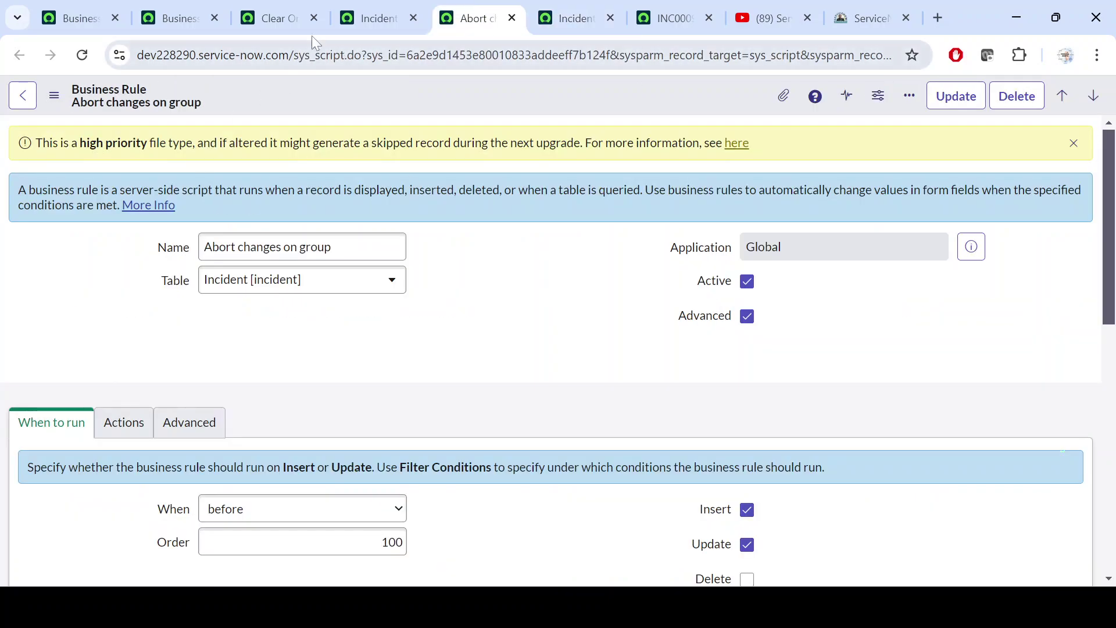
pyautogui.click(273, 18)
pyautogui.scroll(4, 498, 253)
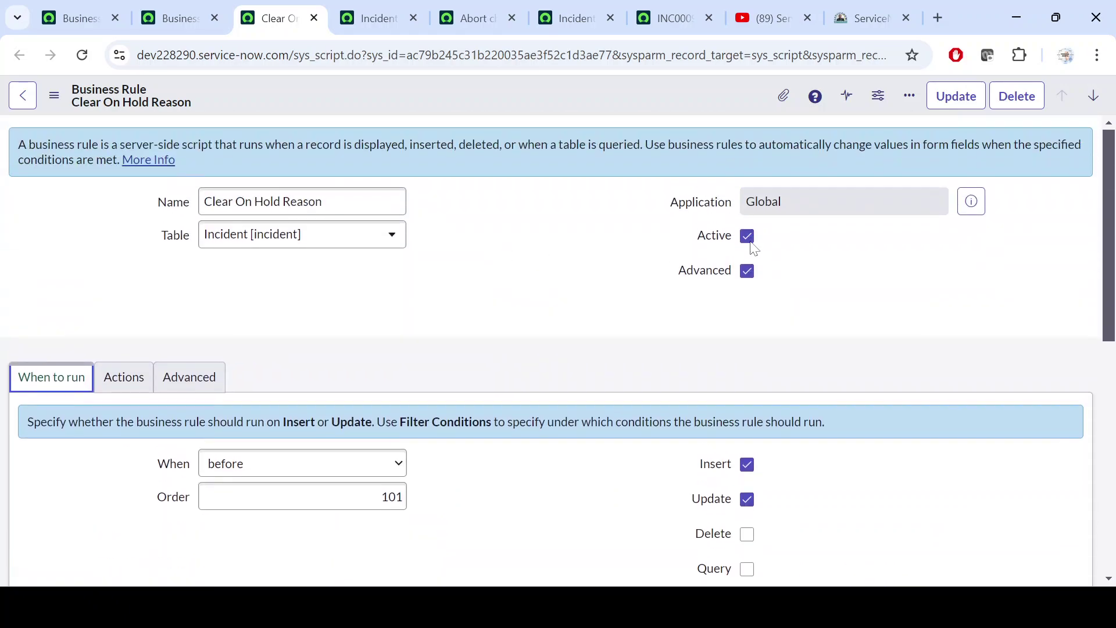
pyautogui.click(748, 237)
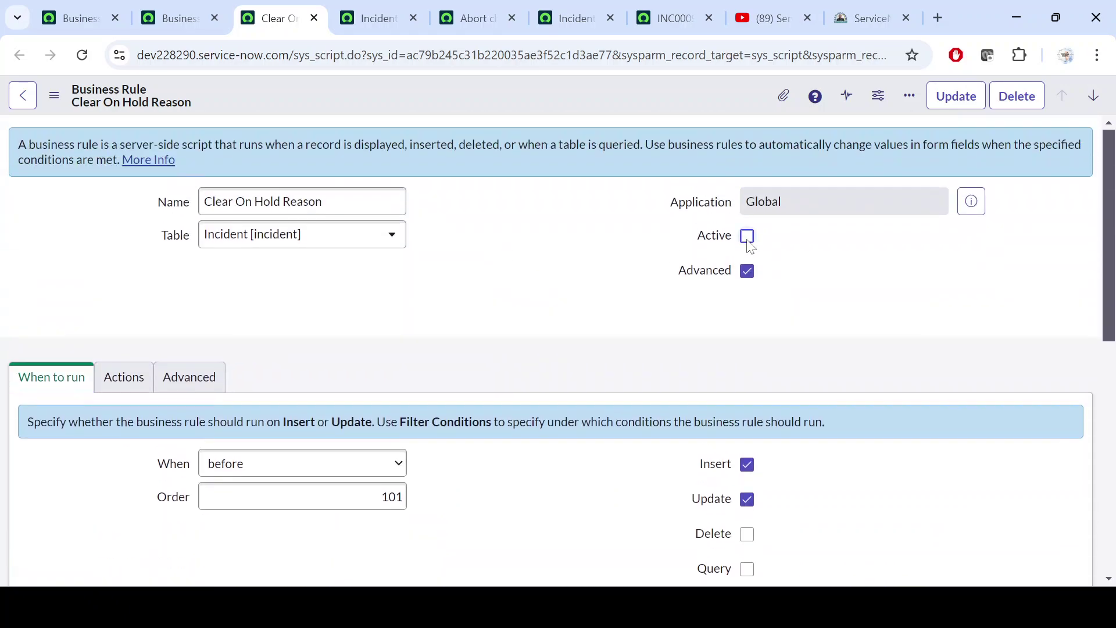
pyautogui.rightClick(564, 103)
pyautogui.click(569, 110)
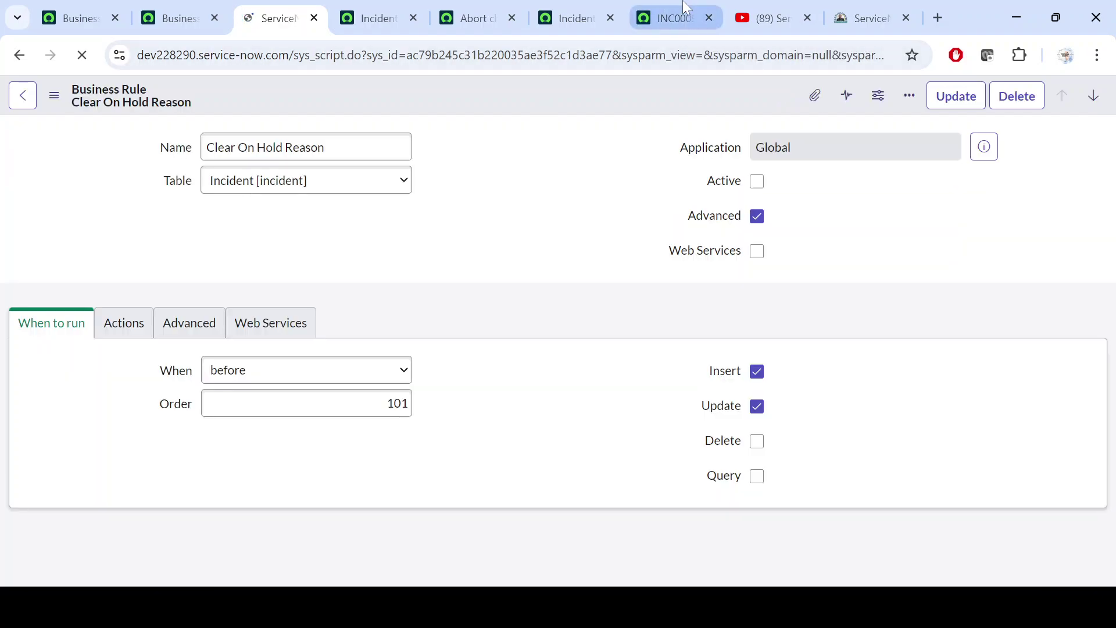
# - Set the email server incident's state to On Hold with Awaiting Caller as the on hold reason
pyautogui.click(674, 18)
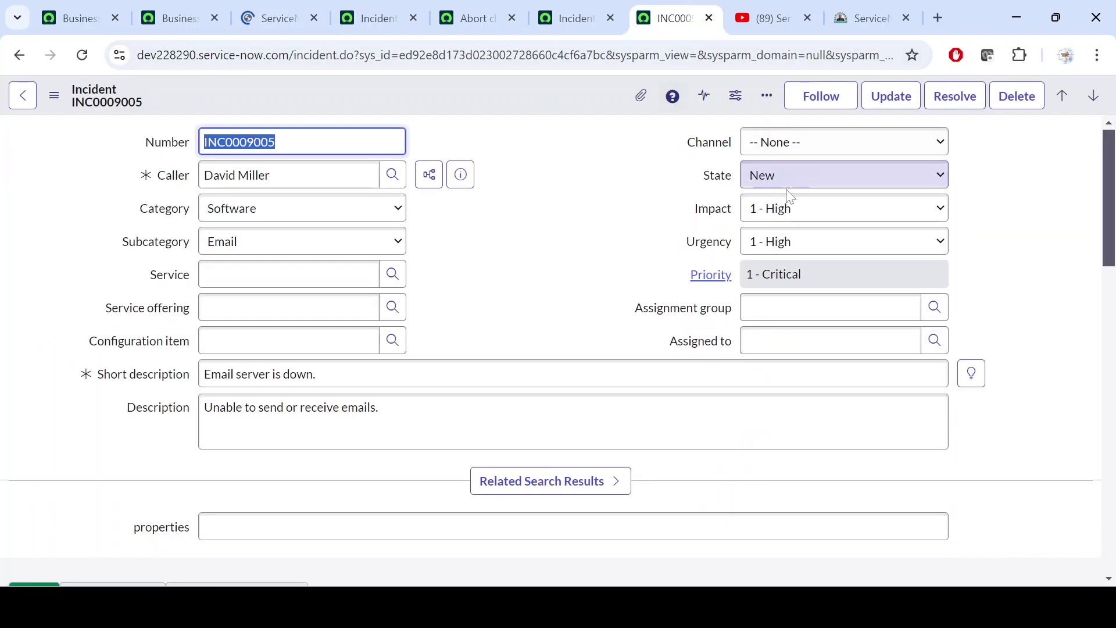
pyautogui.click(801, 174)
pyautogui.click(784, 242)
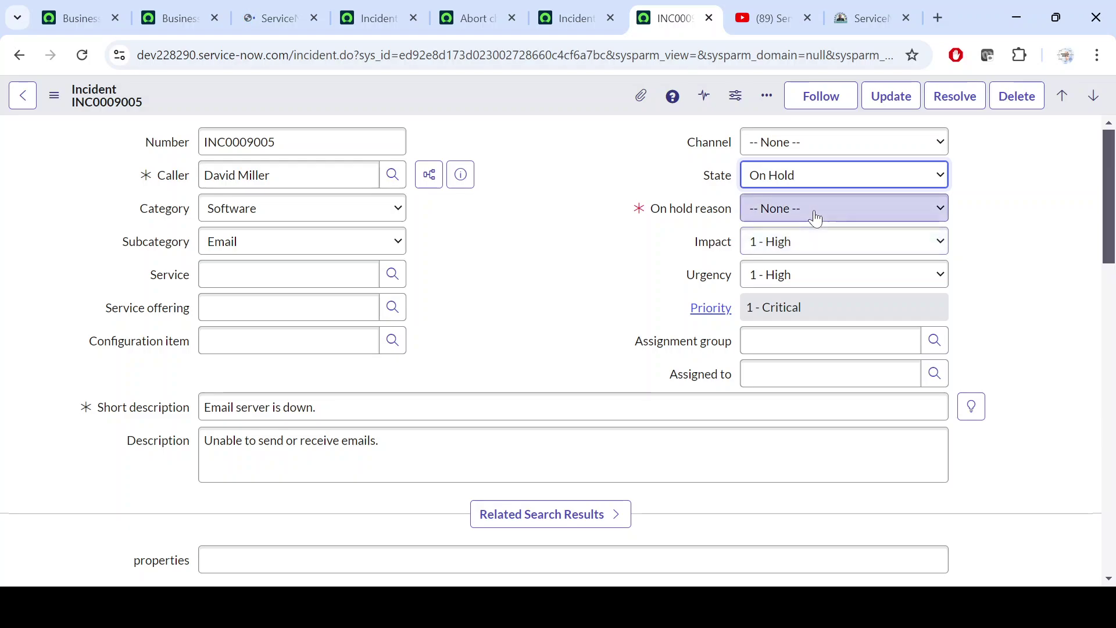
pyautogui.click(816, 218)
pyautogui.click(810, 251)
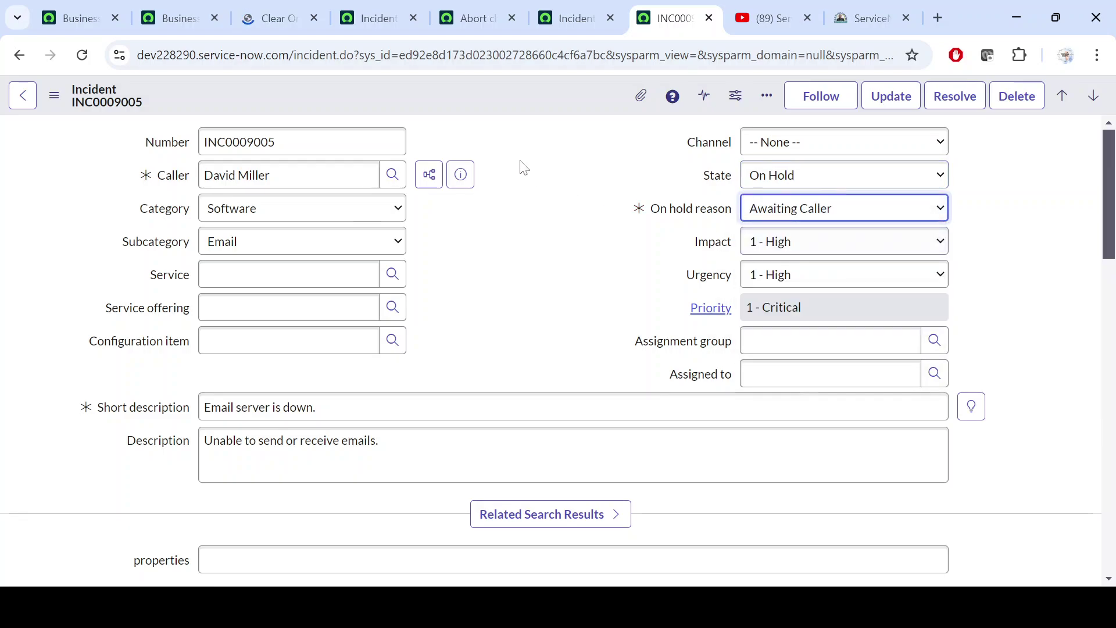
# - Save the email server incident with the customer-visible additional comment "ffff"
pyautogui.rightClick(518, 97)
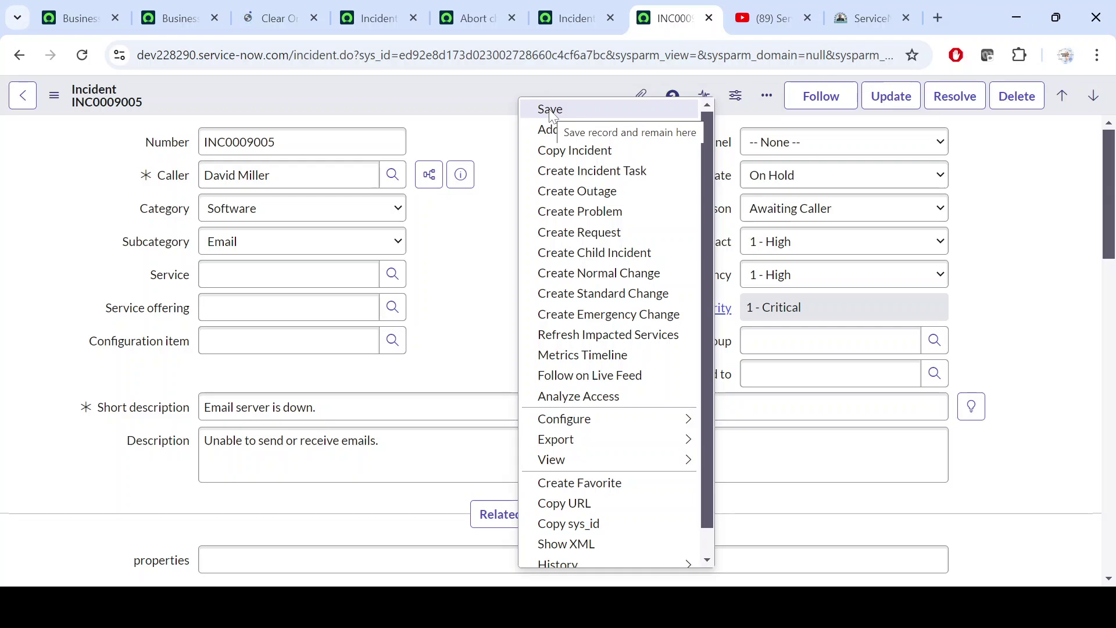
pyautogui.click(552, 113)
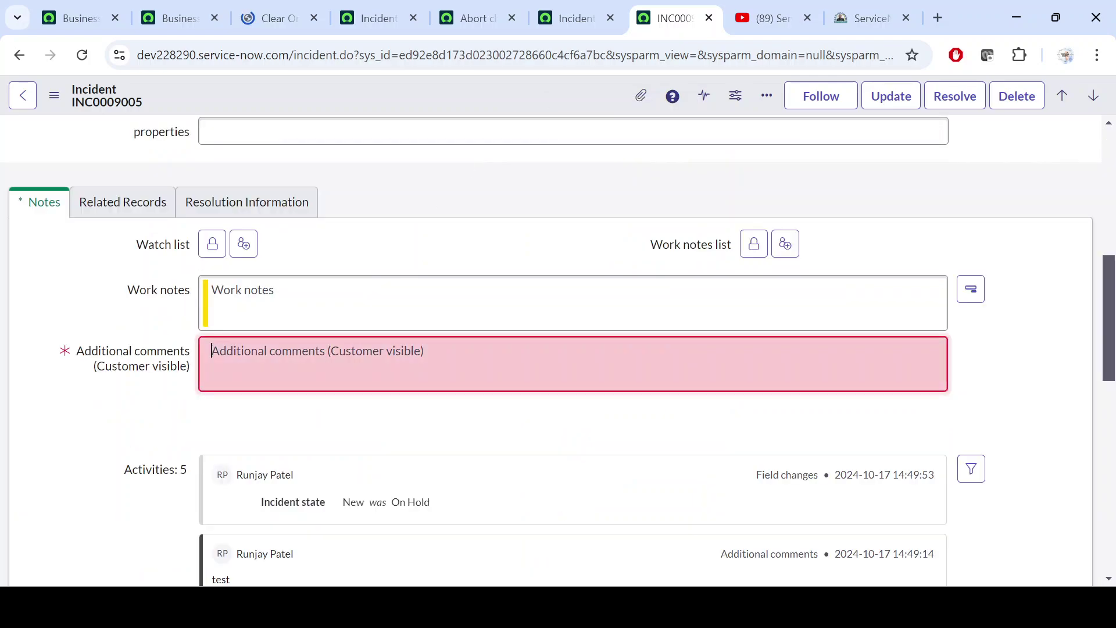
pyautogui.write('ffff')
pyautogui.rightClick(445, 103)
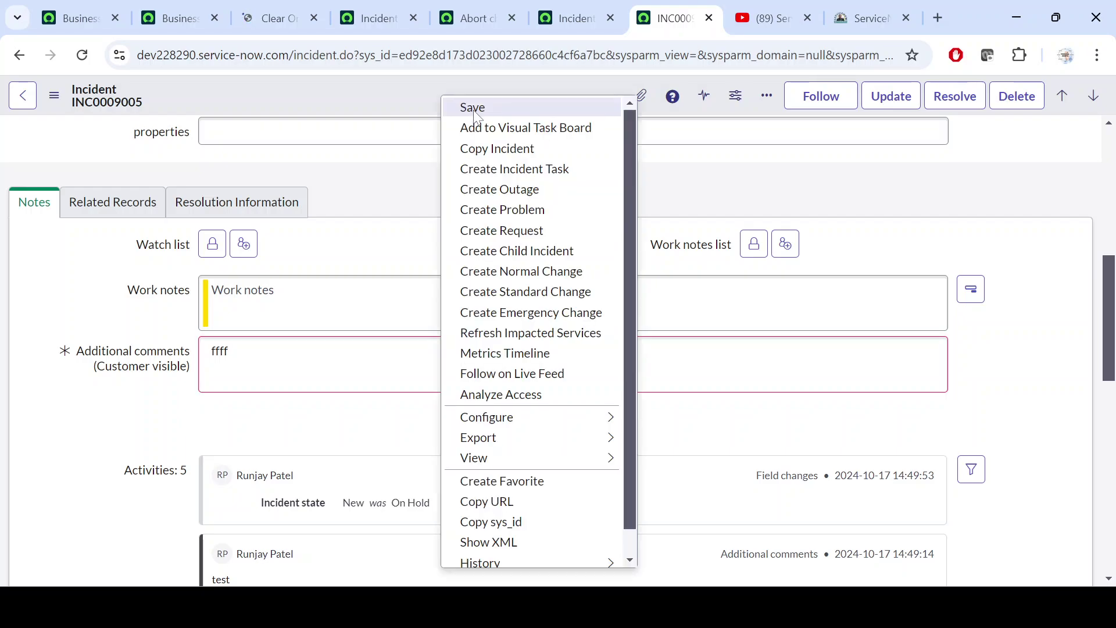
pyautogui.click(459, 110)
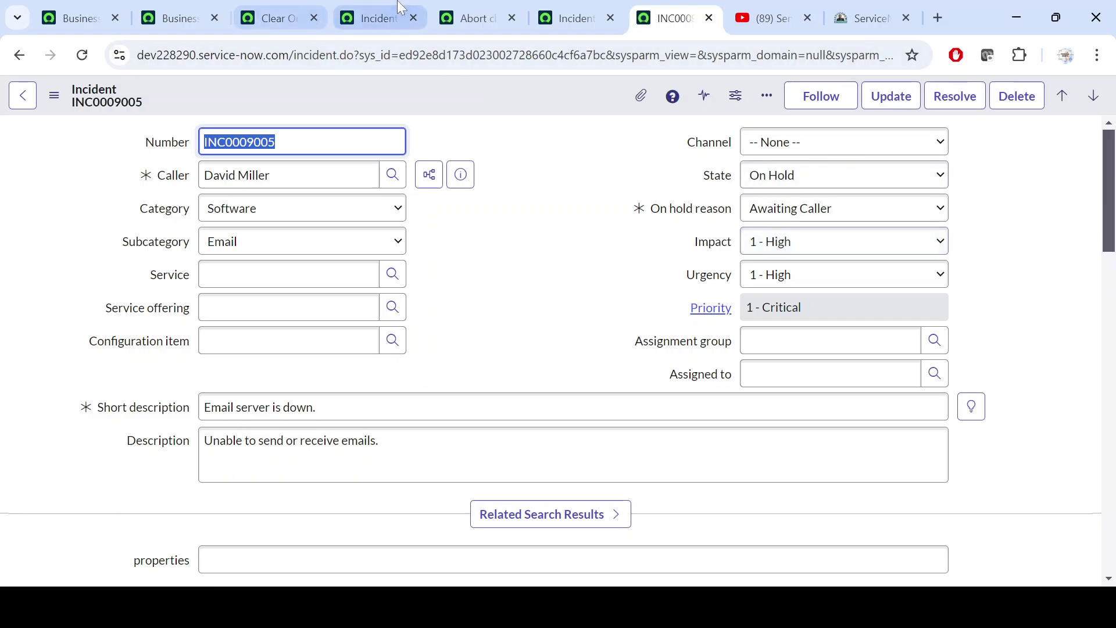
# - Check the email server incident's on hold reason in the refreshed active incidents list
pyautogui.click(375, 16)
pyautogui.click(550, 11)
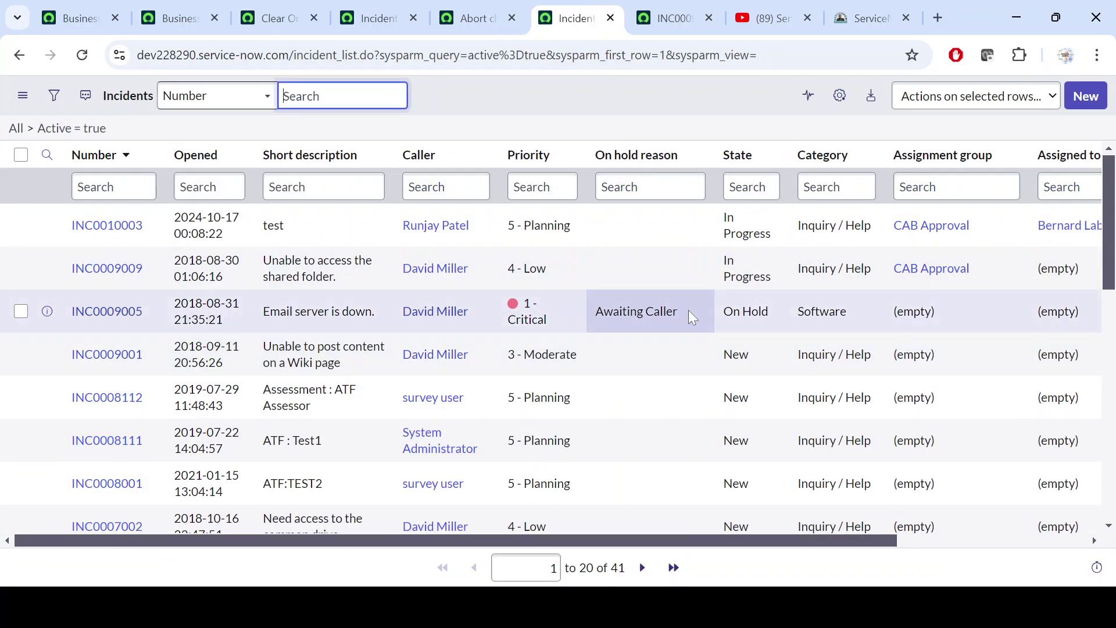
pyautogui.moveTo(688, 310); pyautogui.dragTo(589, 313)
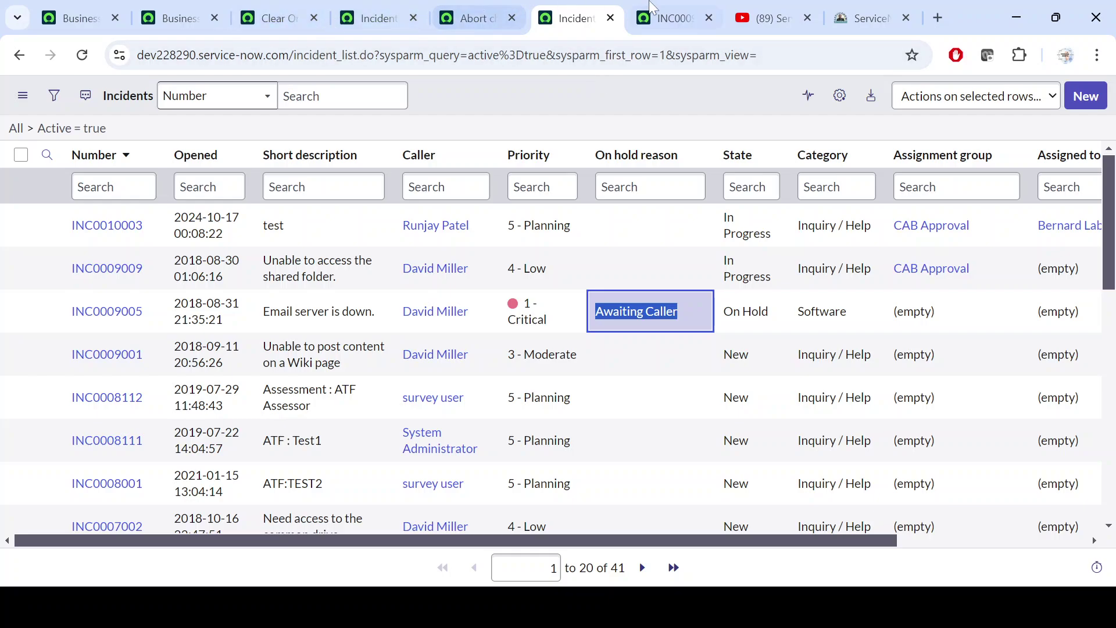
# - Verify the Active setting of the Clear On Hold Reason business rule
pyautogui.click(474, 8)
pyautogui.click(361, 9)
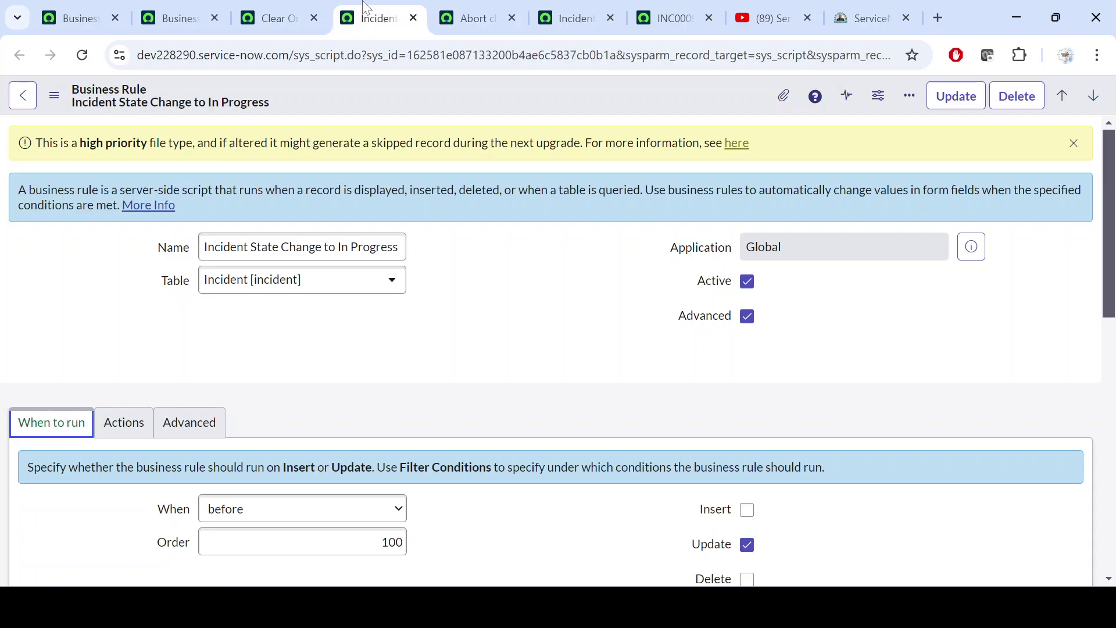
pyautogui.click(281, 11)
pyautogui.scroll(1, 480, 223)
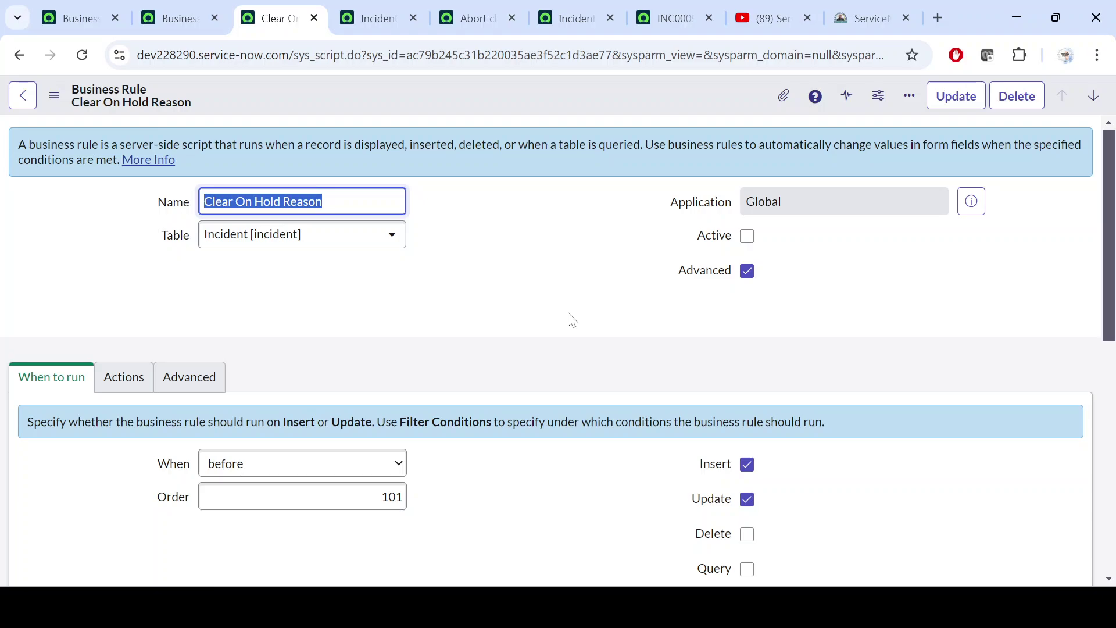
# - Set the email server incident's state to New and save the record
pyautogui.click(671, 18)
pyautogui.click(805, 175)
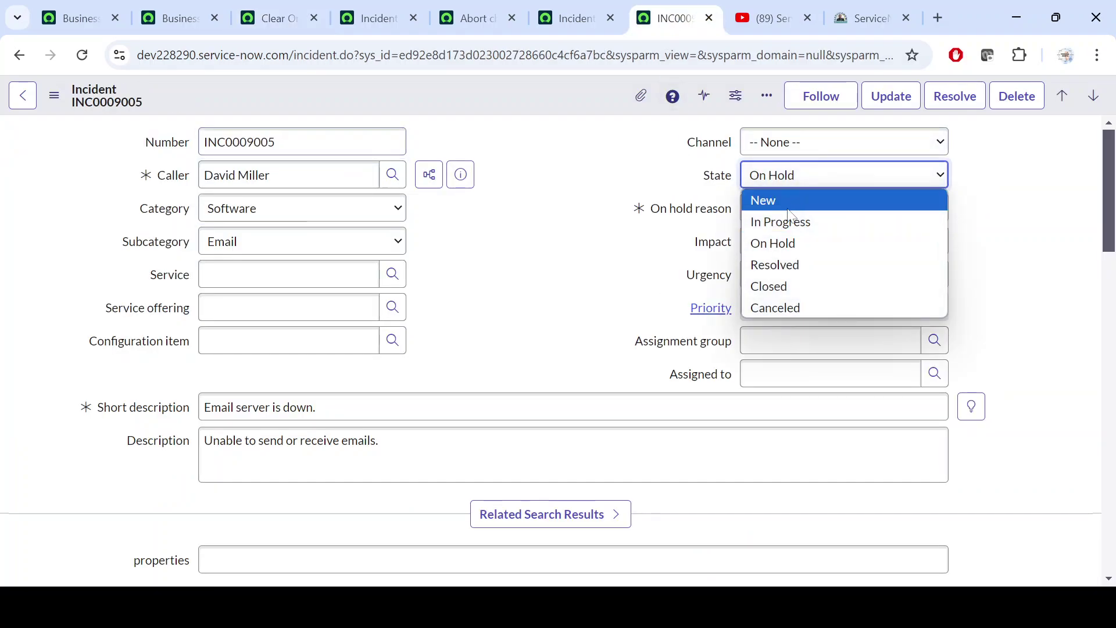
pyautogui.click(788, 224)
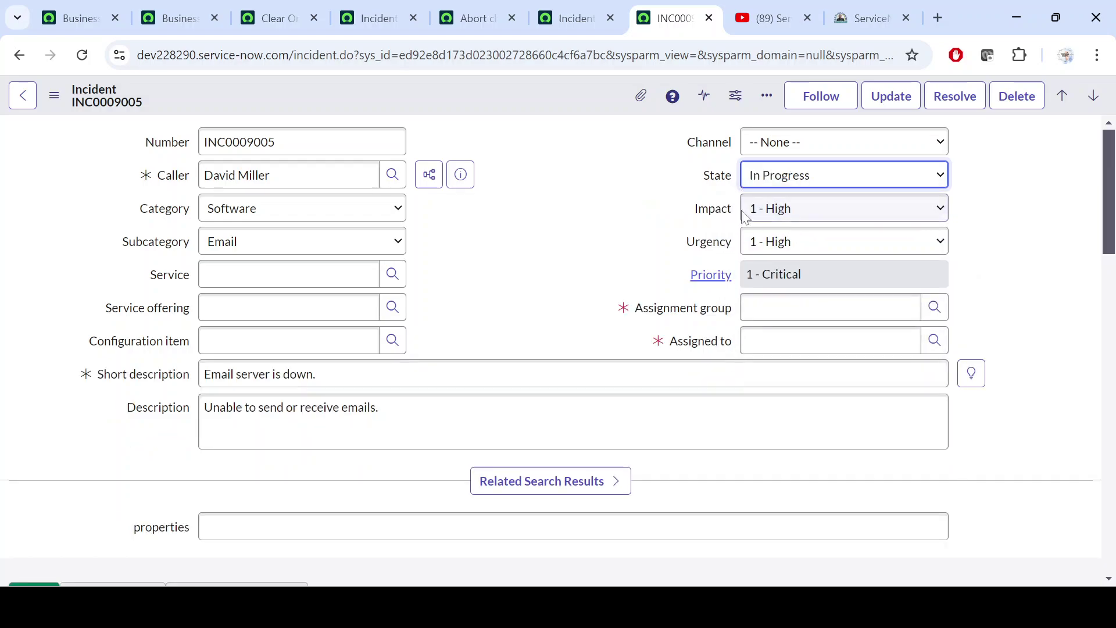
pyautogui.click(814, 177)
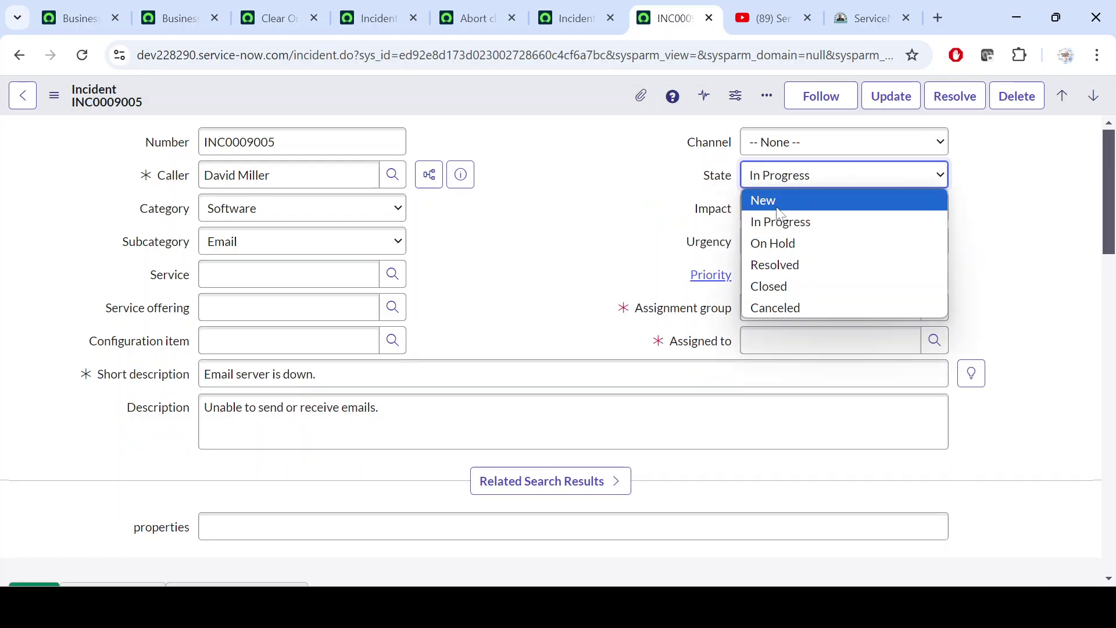
pyautogui.click(779, 199)
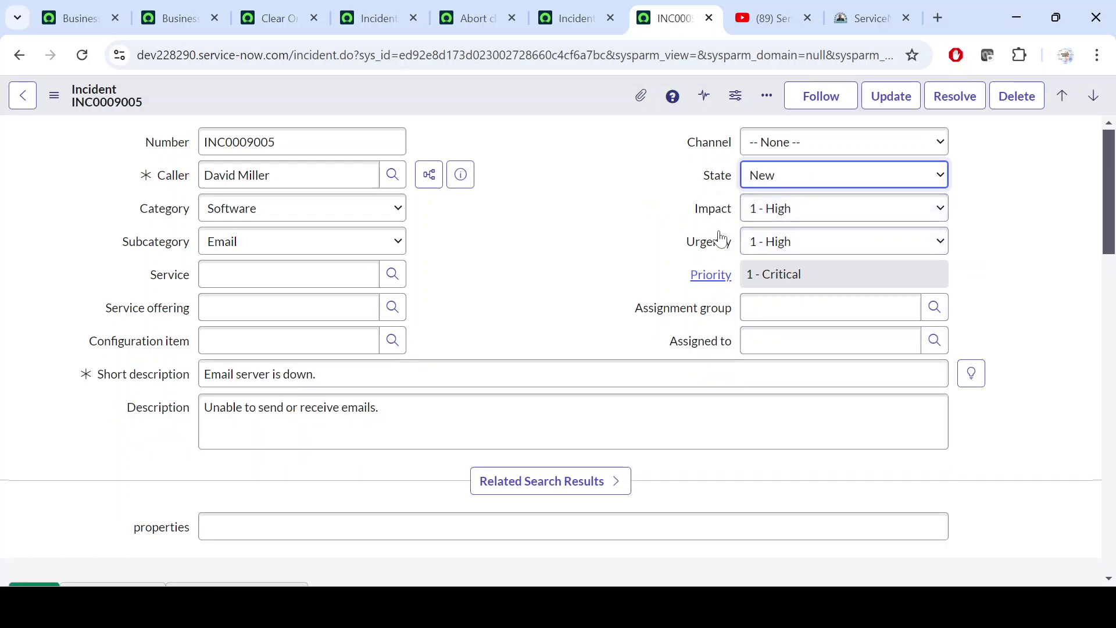
pyautogui.rightClick(567, 94)
pyautogui.click(601, 108)
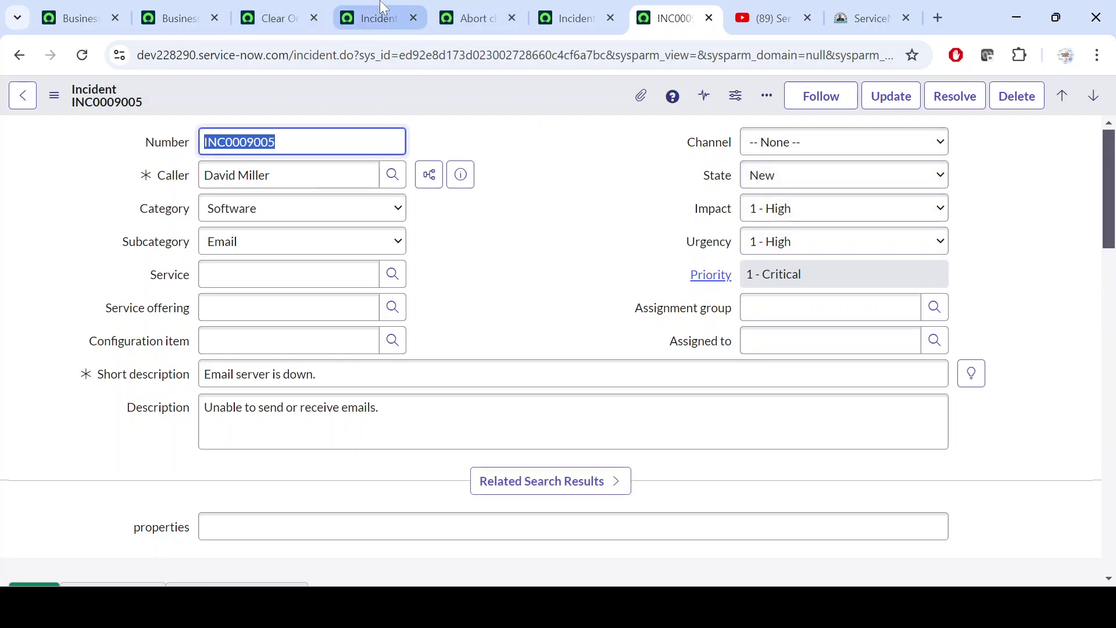
# - Refresh the active incidents list and check the email server incident's on hold reason
pyautogui.click(562, 8)
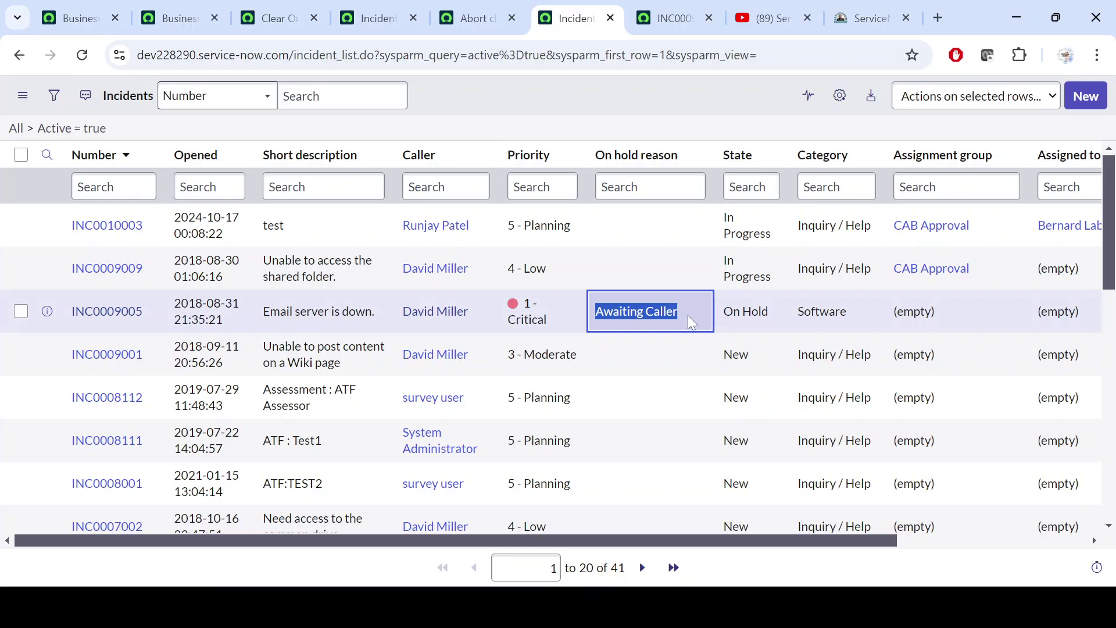
pyautogui.click(94, 131)
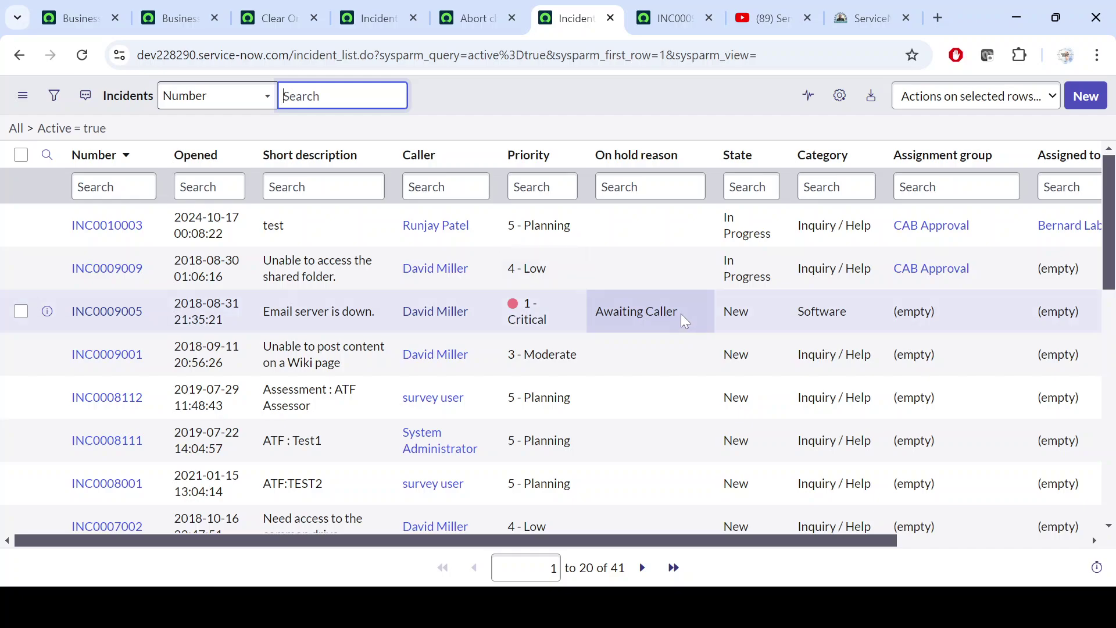
pyautogui.click(682, 315)
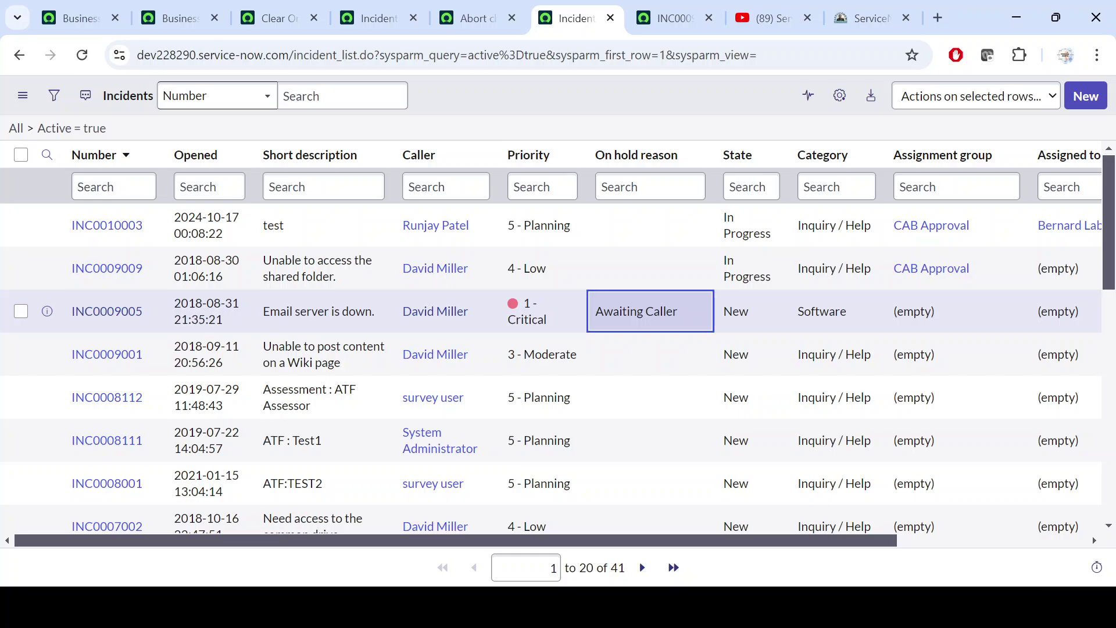
# - Reactivate the Clear On Hold Reason business rule and save it
pyautogui.click(278, 12)
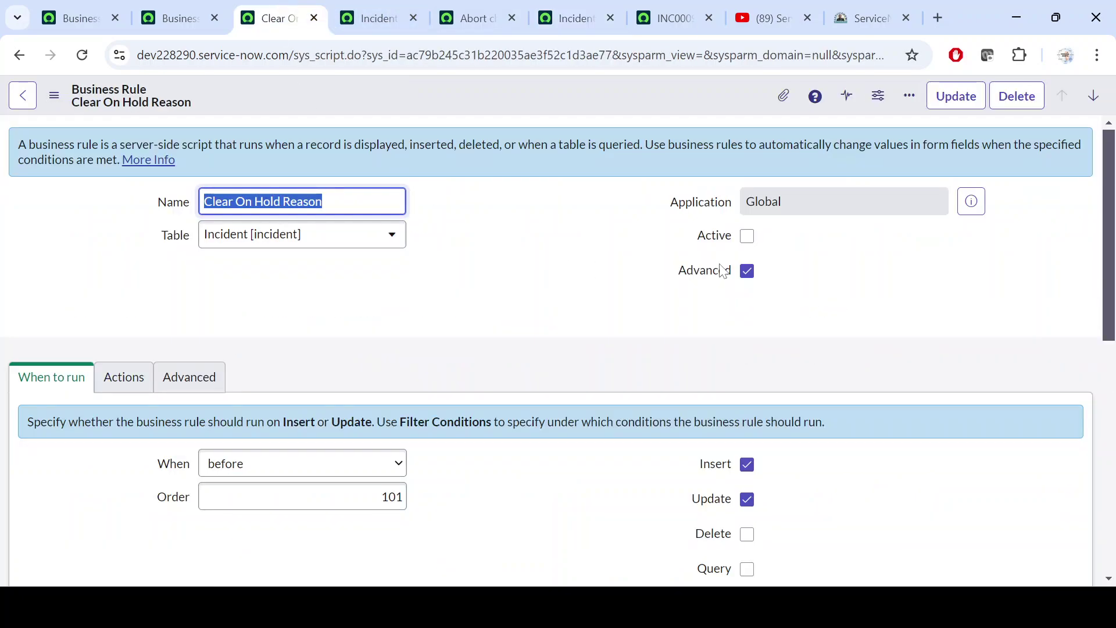
pyautogui.click(747, 235)
pyautogui.rightClick(478, 96)
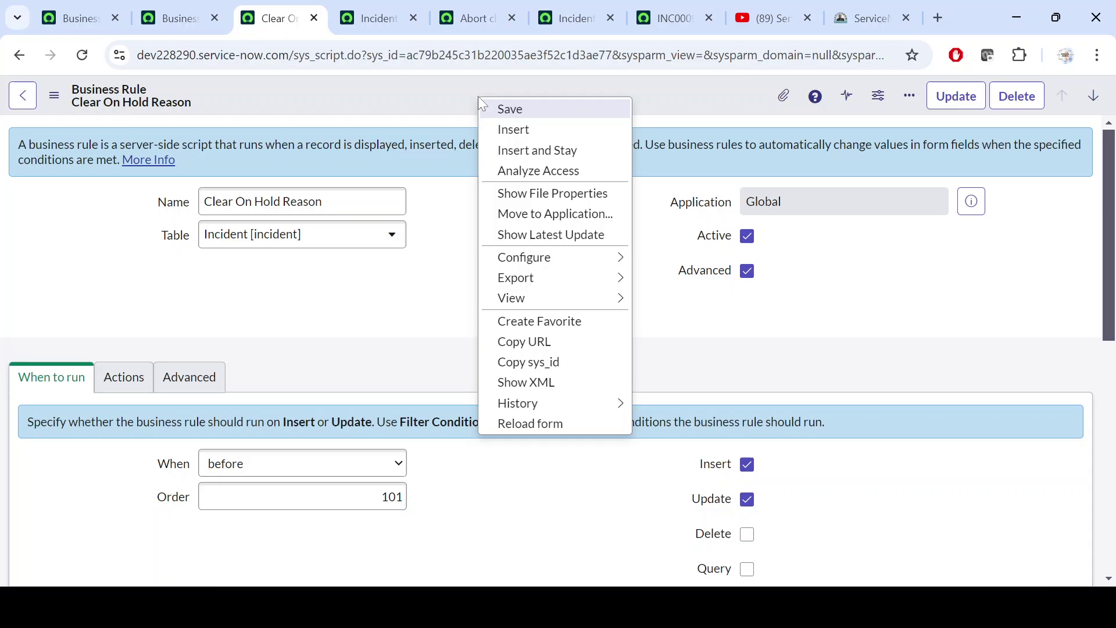
pyautogui.click(507, 110)
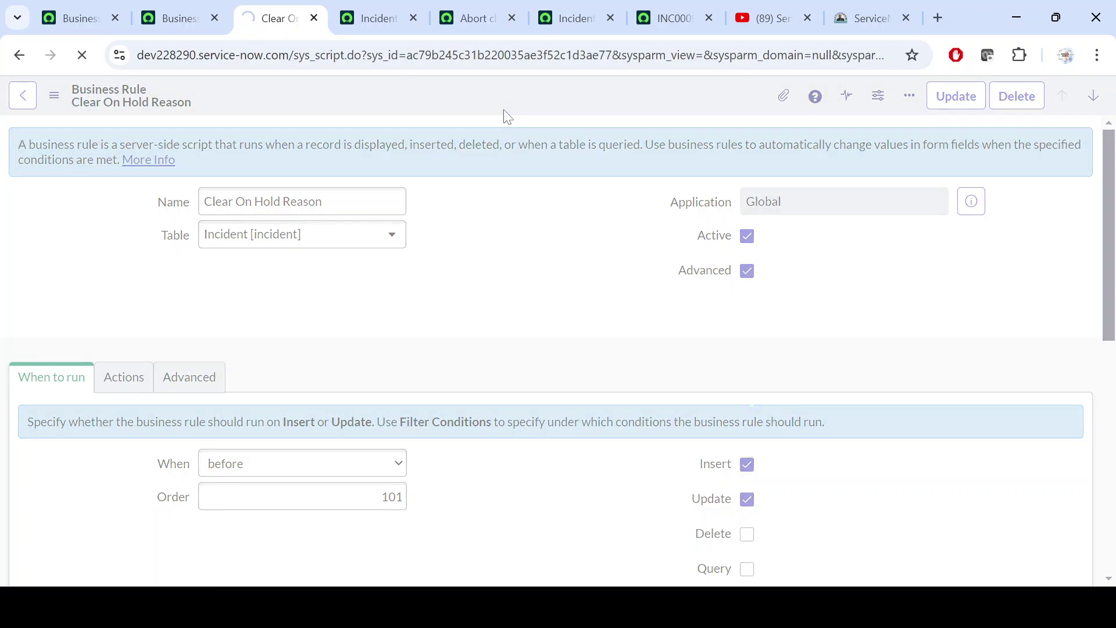
# - Review when the Incident State Change to In Progress business rule runs and its filter conditions
pyautogui.click(672, 5)
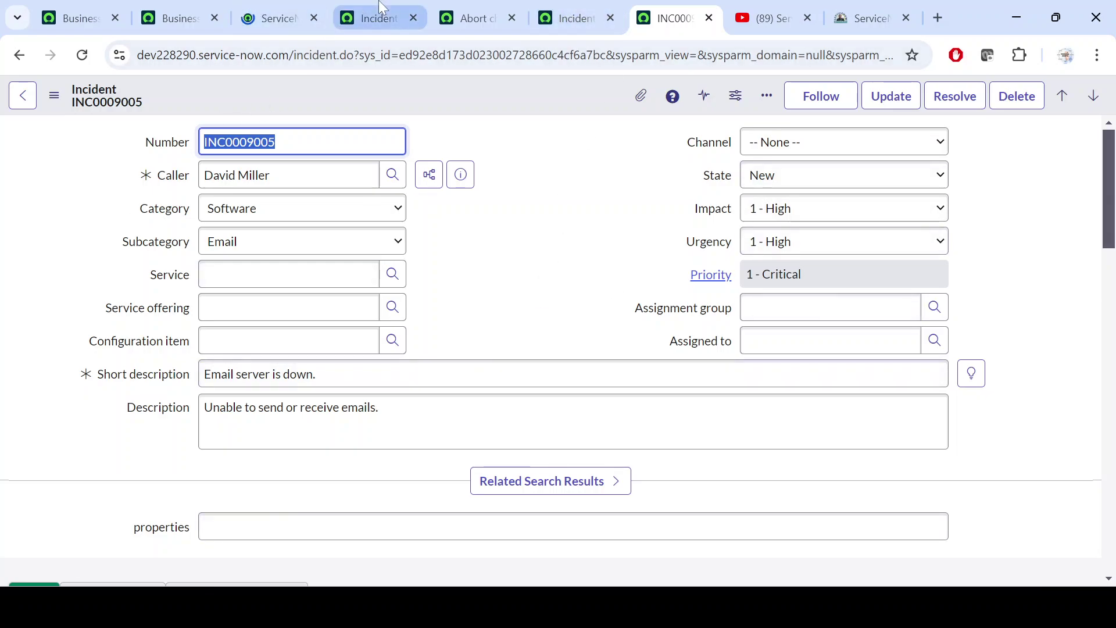
pyautogui.click(392, 8)
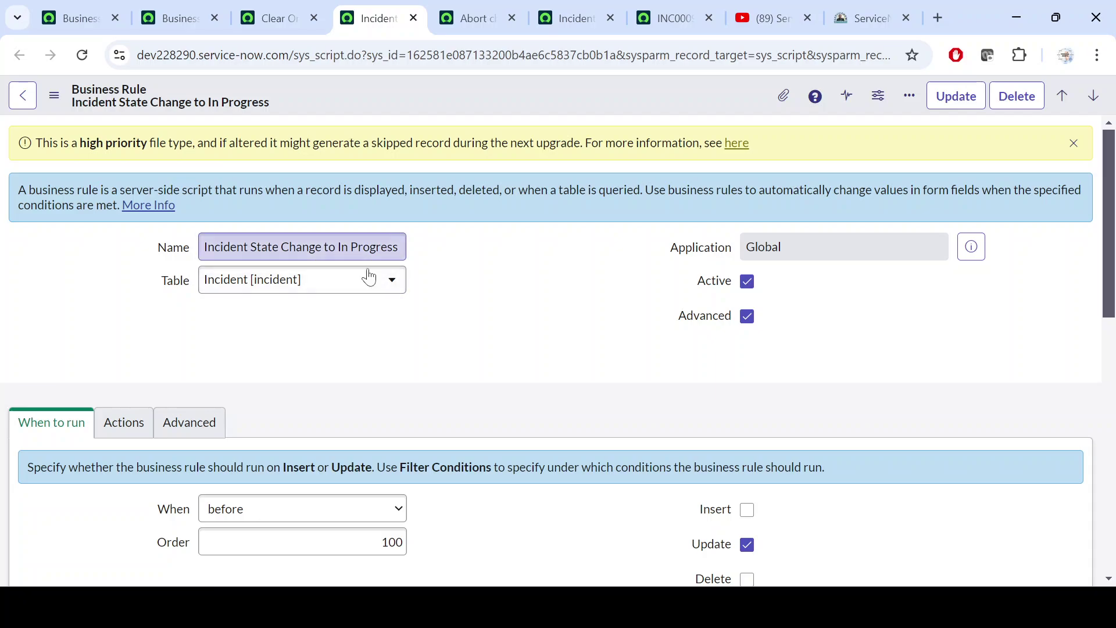
pyautogui.scroll(-3, 349, 361)
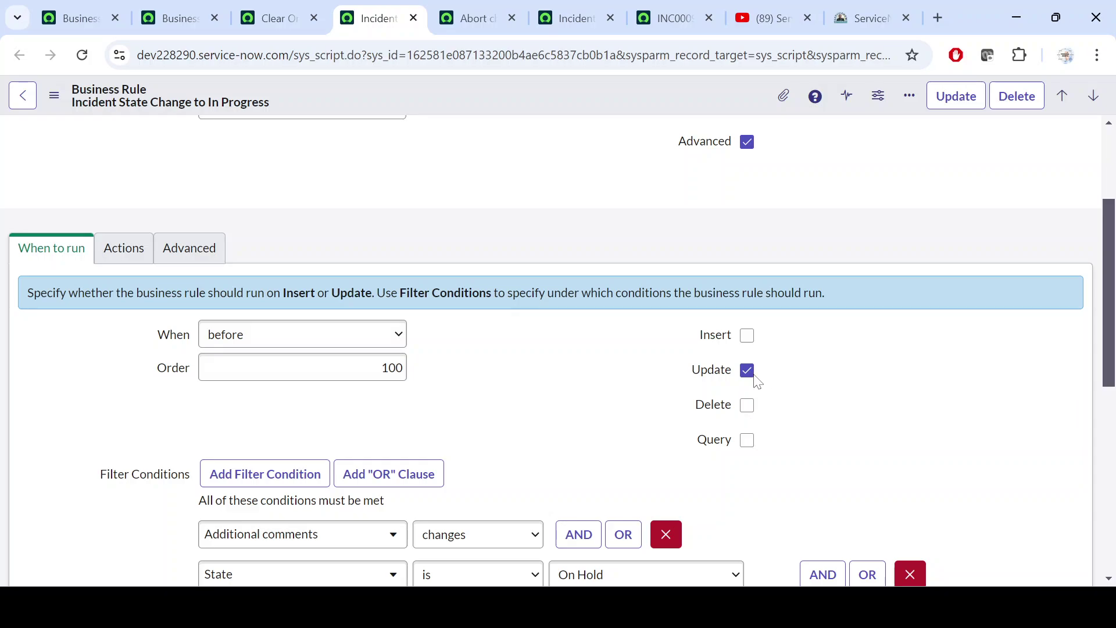
pyautogui.scroll(3, 534, 401)
pyautogui.scroll(-3, 540, 365)
pyautogui.scroll(-3, 587, 389)
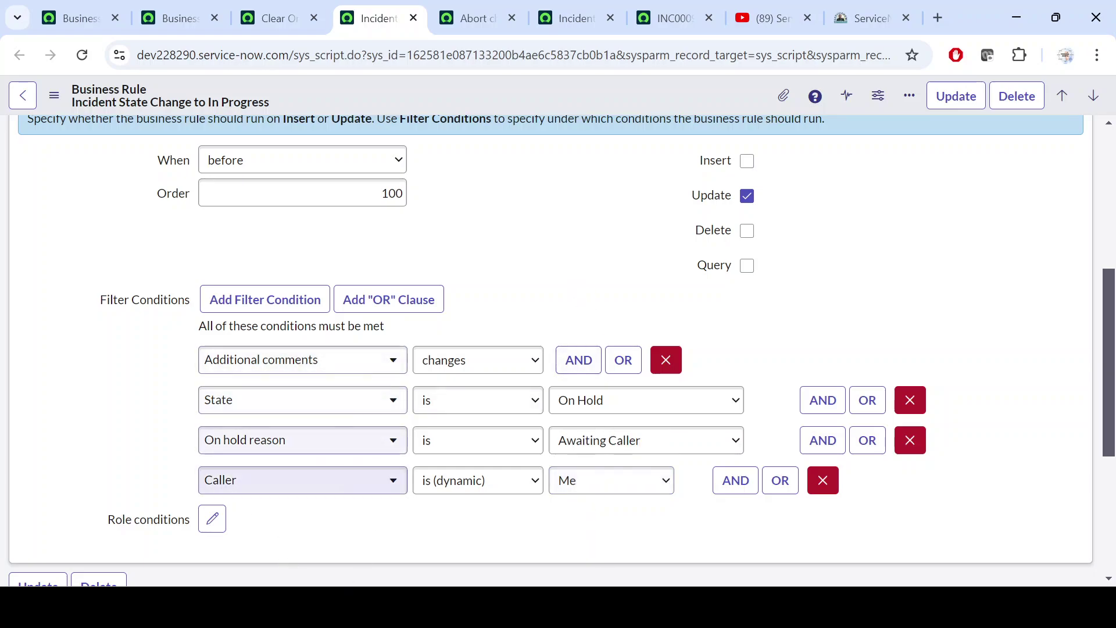
# - Change the email server incident's caller to the signed-in user
pyautogui.click(665, 8)
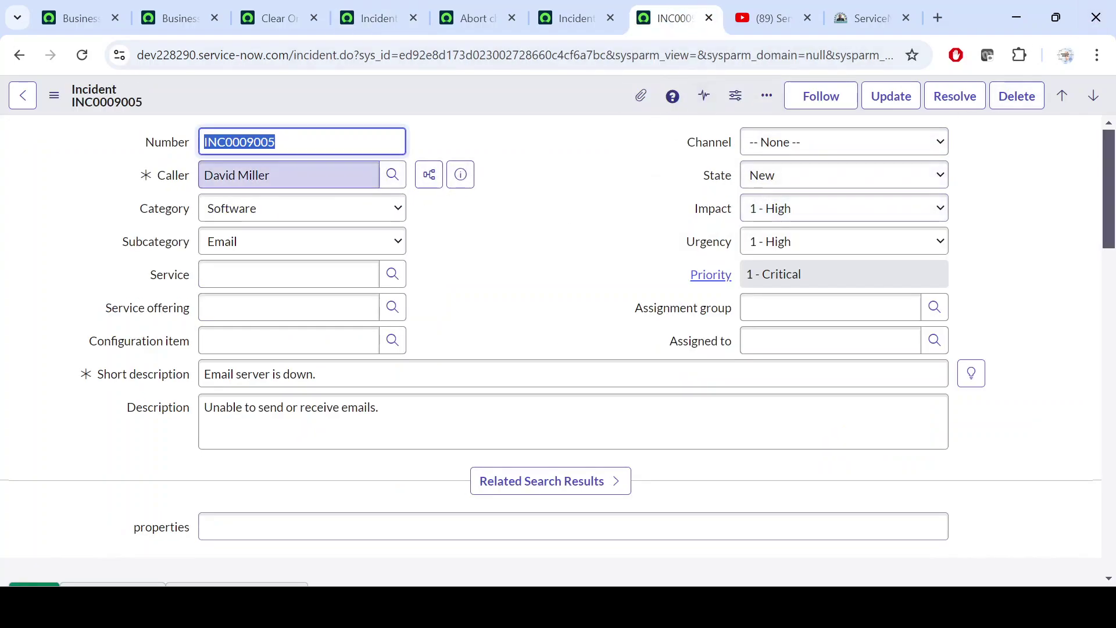
pyautogui.moveTo(282, 176); pyautogui.dragTo(169, 176)
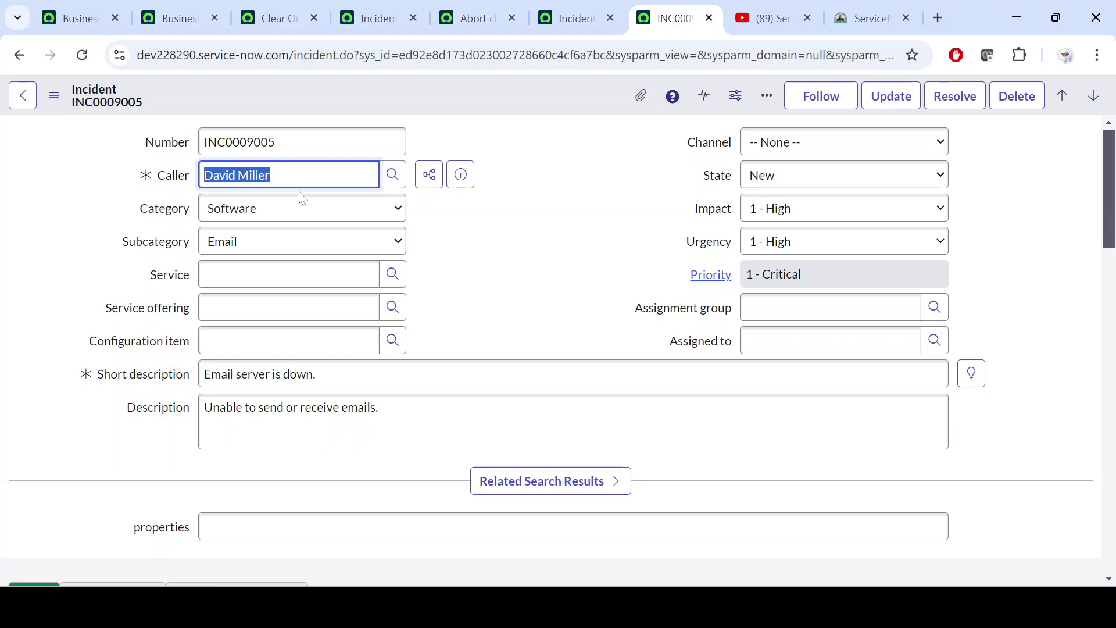
pyautogui.write('rnj')
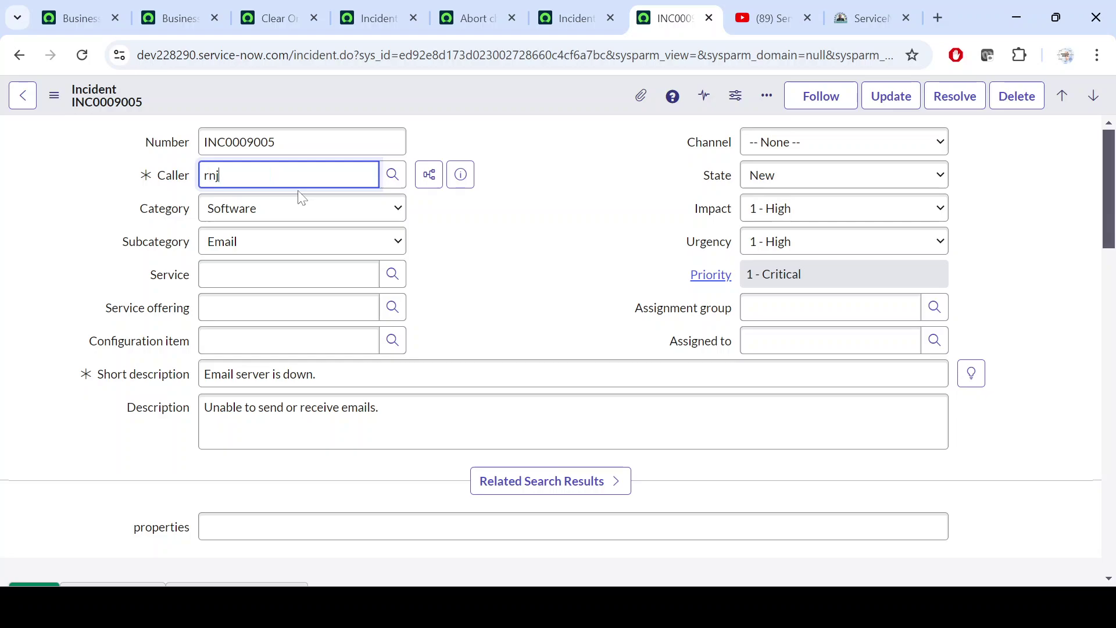
pyautogui.write('r')
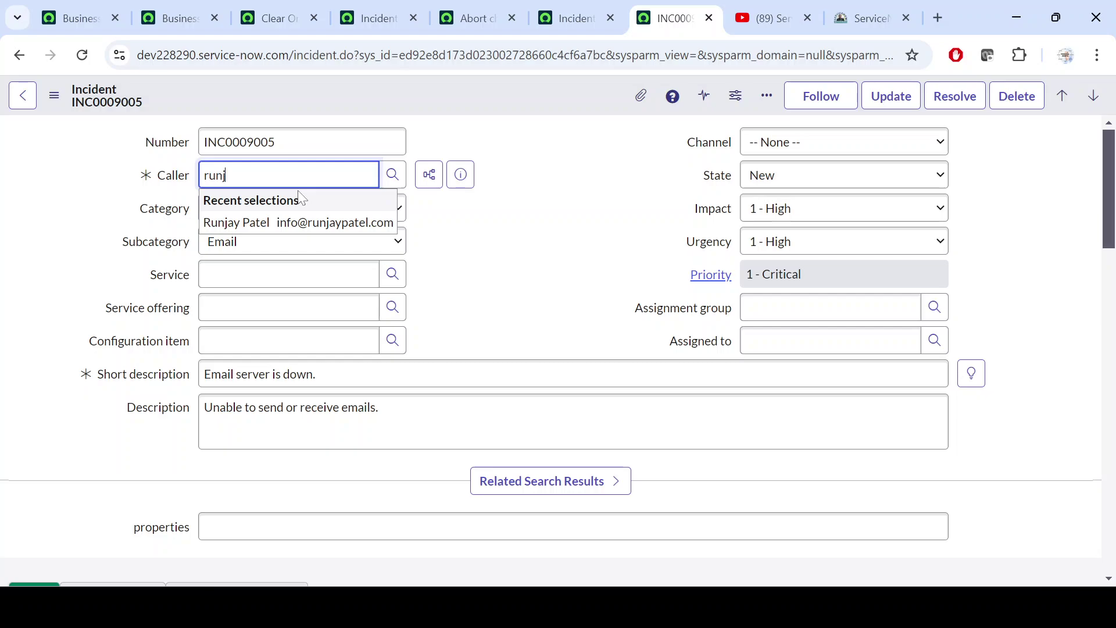
pyautogui.click(310, 224)
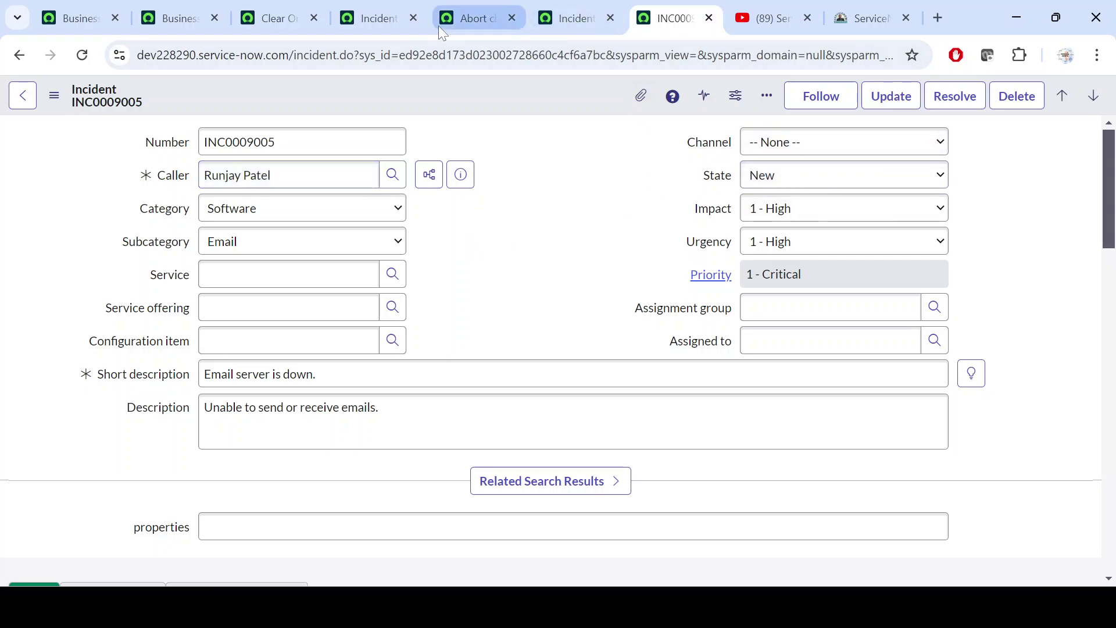
# - Check the In Progress rule's filter conditions and set the email server incident's state to On Hold
pyautogui.click(389, 19)
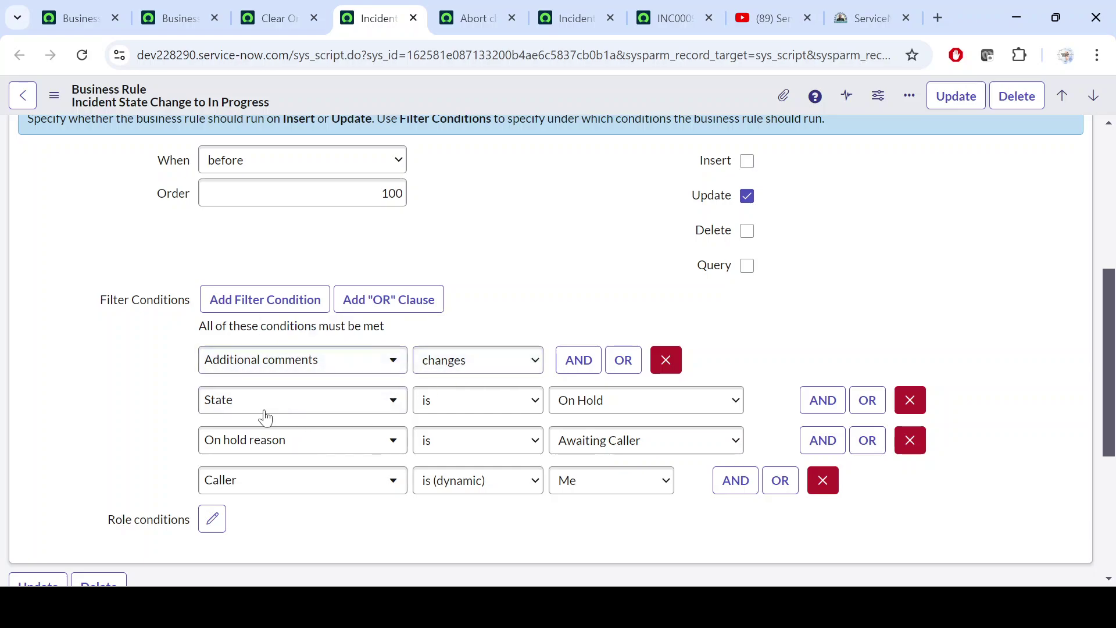
pyautogui.click(666, 8)
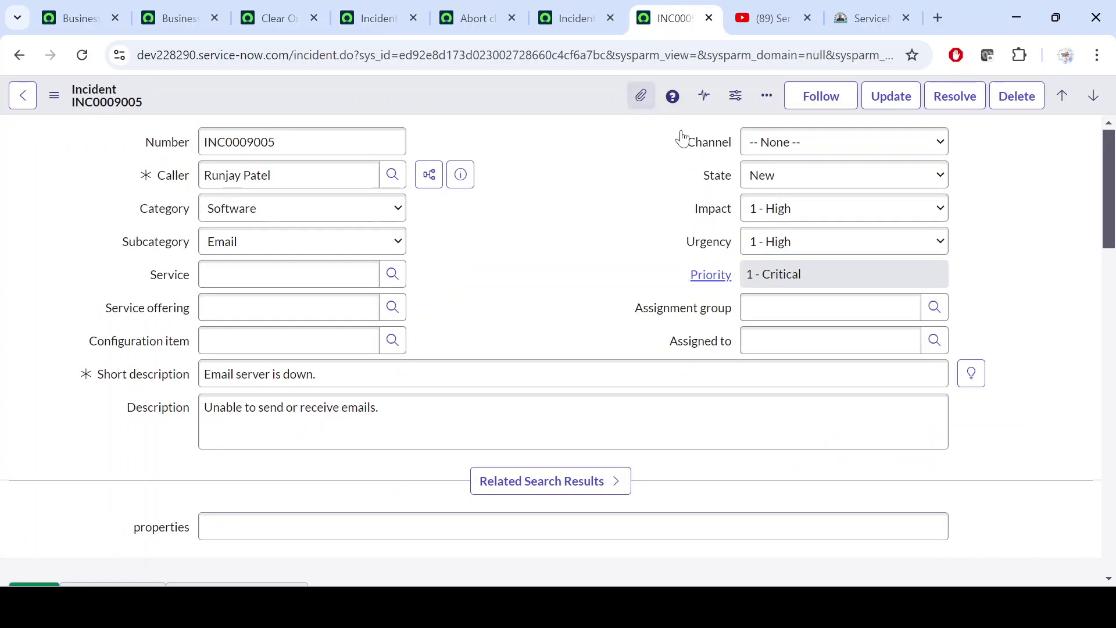
pyautogui.click(810, 178)
pyautogui.click(785, 249)
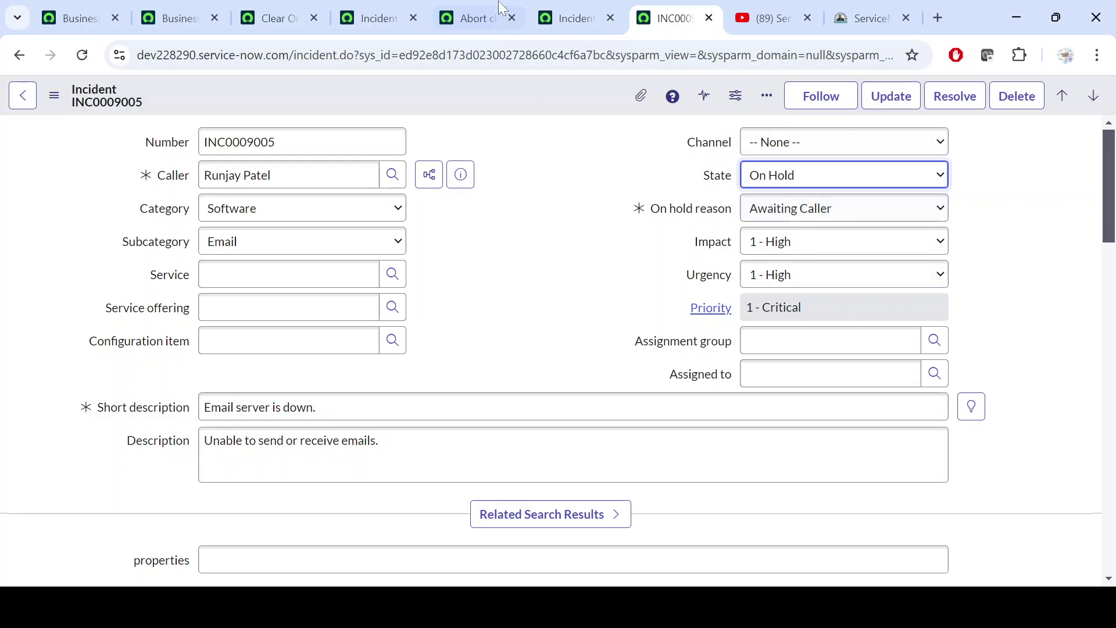
# - Recheck the In Progress rule's conditions and enter "Test" as the email server incident's customer-visible additional comment
pyautogui.click(383, 8)
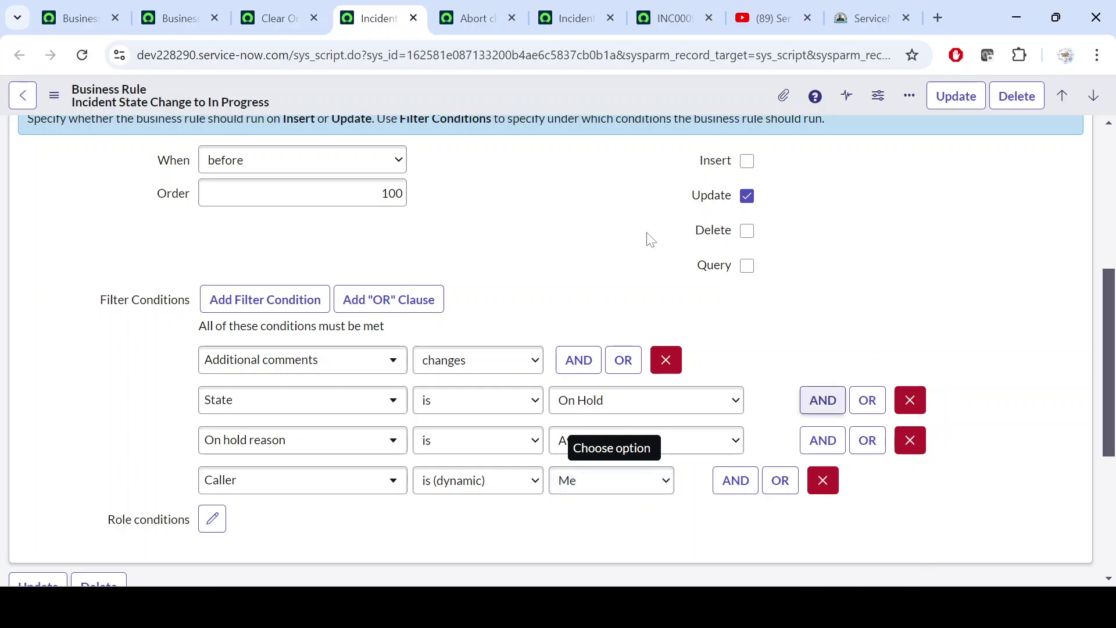
pyautogui.click(675, 13)
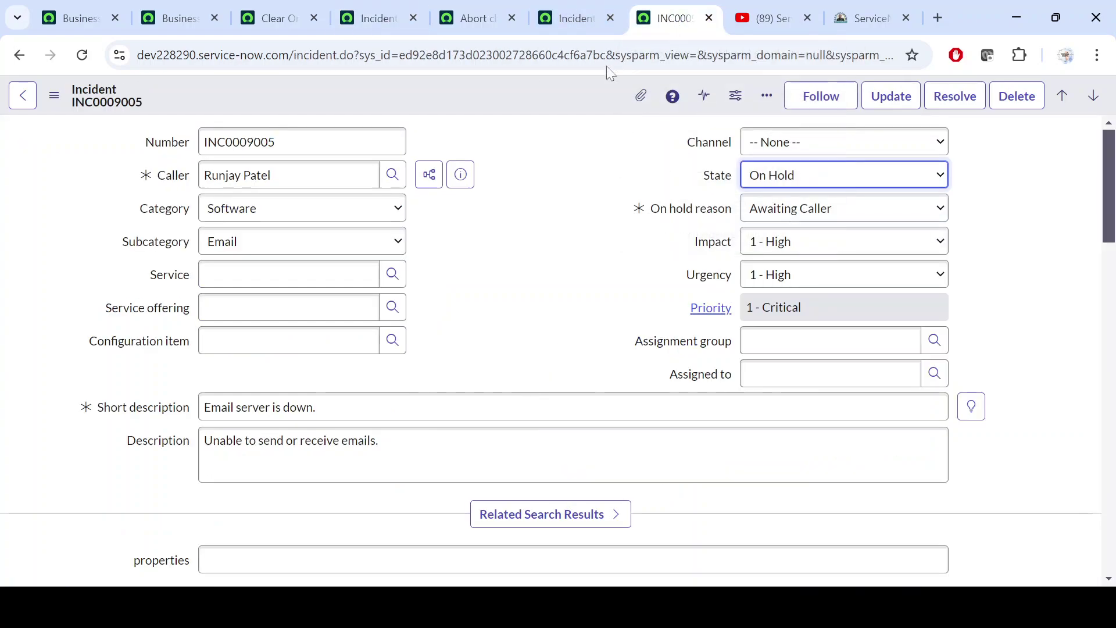
pyautogui.scroll(-2, 485, 367)
pyautogui.scroll(-5, 486, 362)
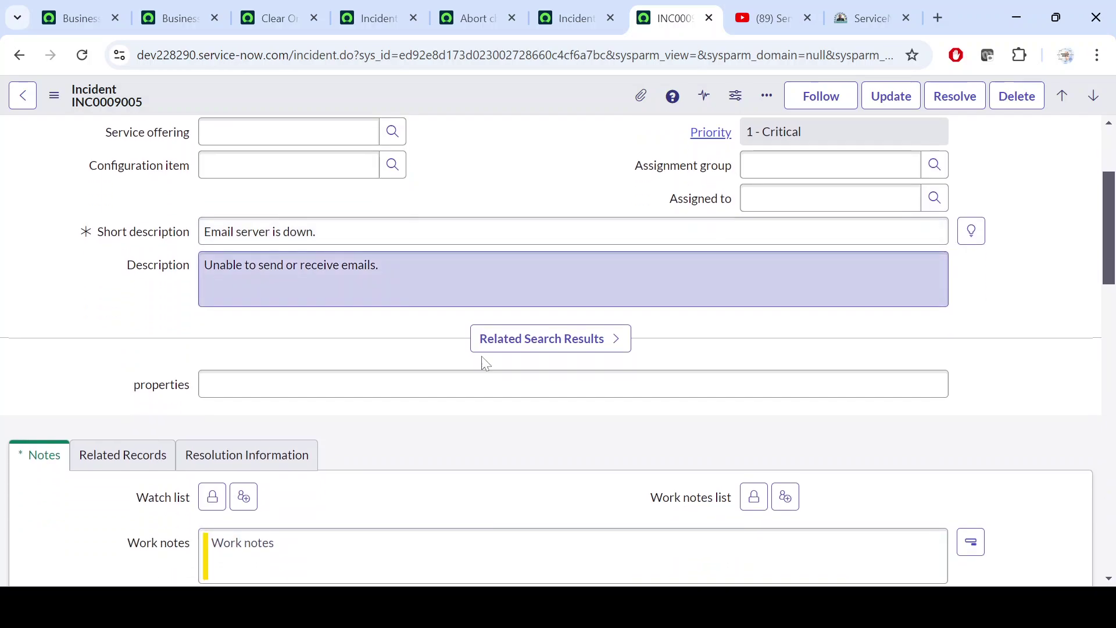
pyautogui.click(485, 438)
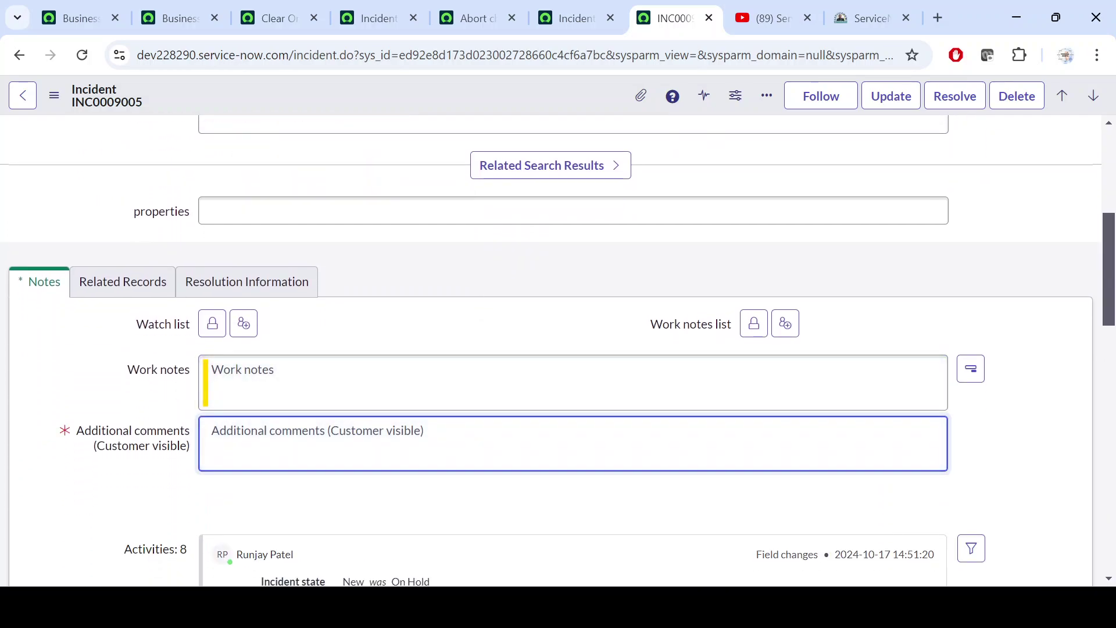
pyautogui.write('Test')
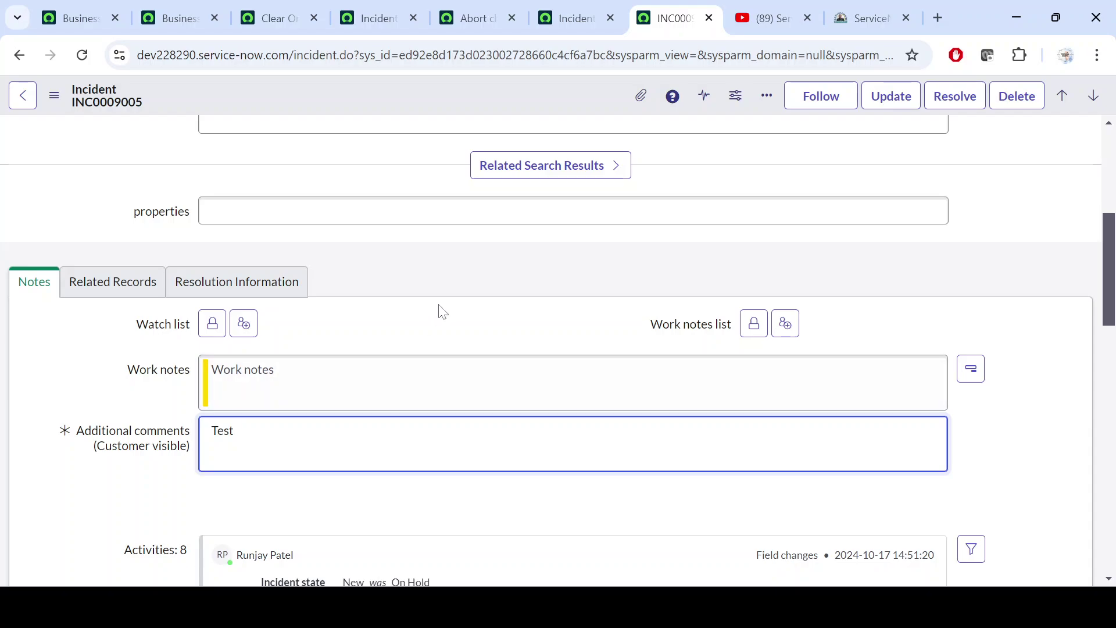
pyautogui.scroll(5, 443, 312)
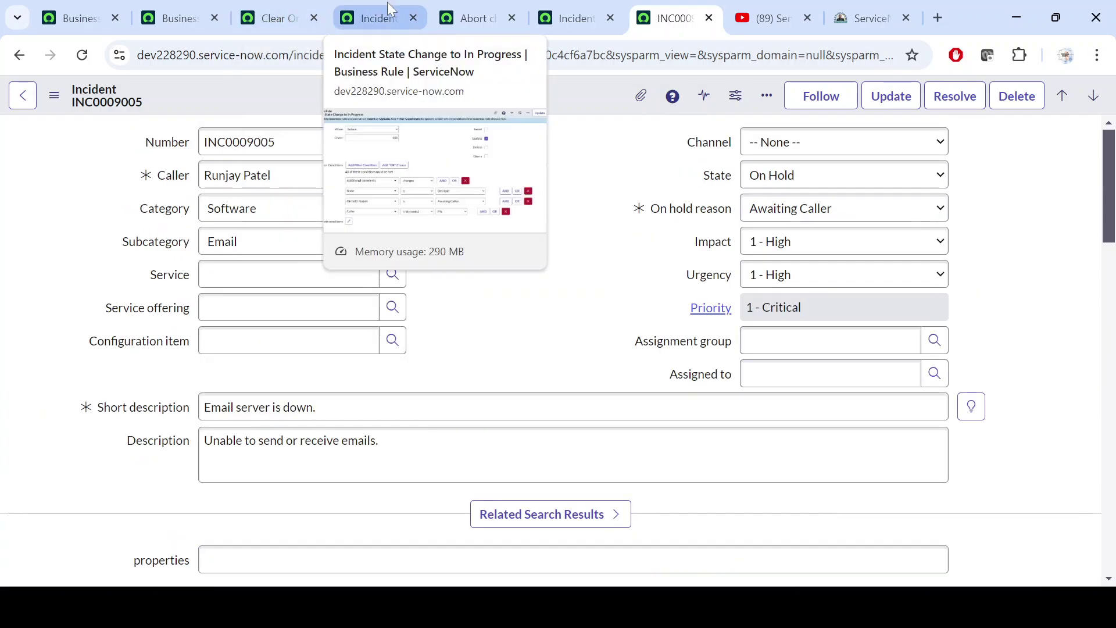
# - Compare the In Progress rule's timing and filter conditions with the email server incident's fields and the Clear On Hold Reason rule
pyautogui.click(374, 18)
pyautogui.scroll(3, 157, 343)
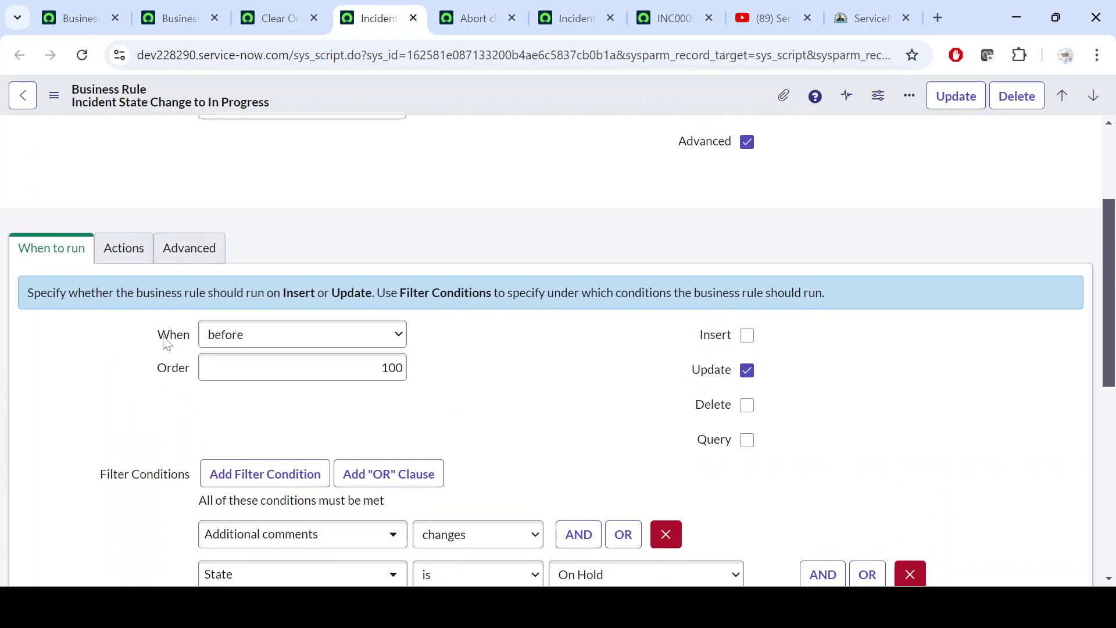
pyautogui.scroll(-3, 161, 341)
pyautogui.scroll(6, 167, 343)
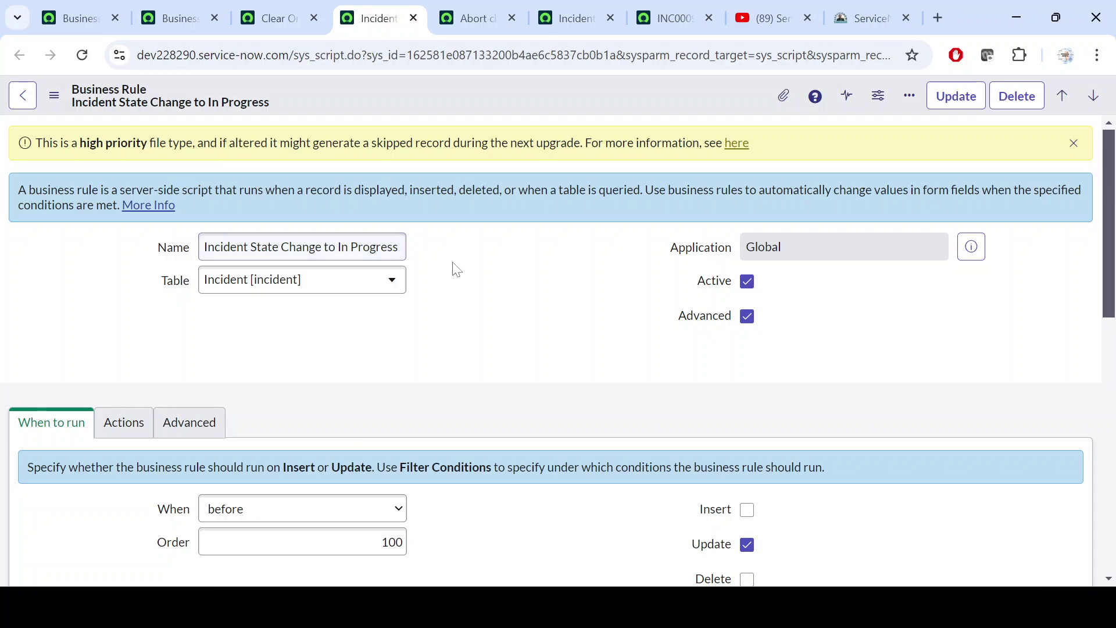
pyautogui.click(679, 2)
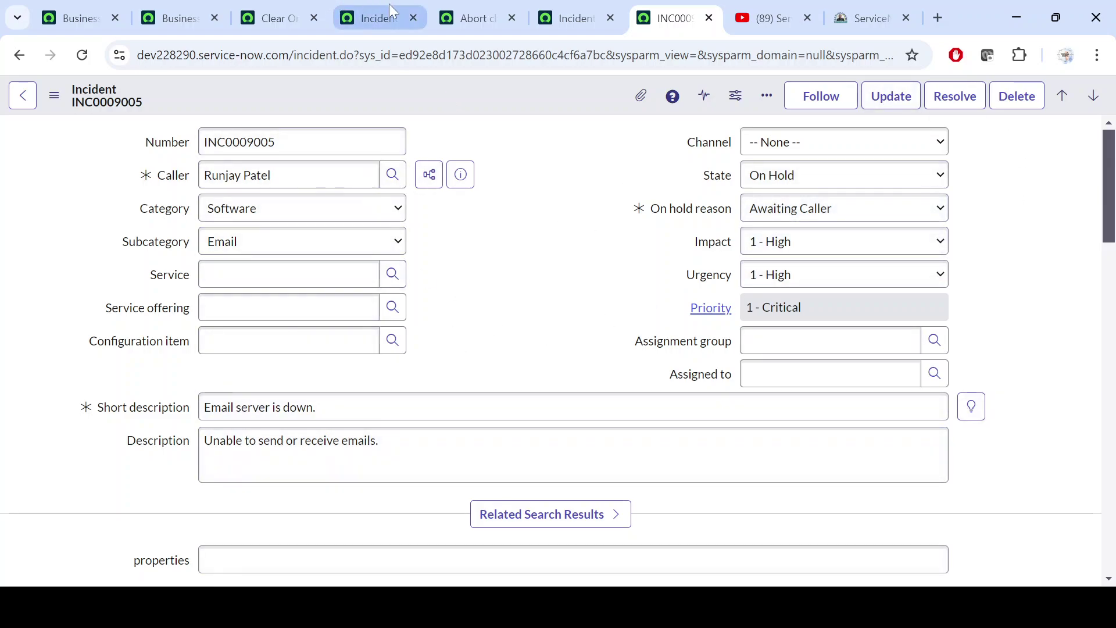
pyautogui.click(372, 8)
pyautogui.click(297, 19)
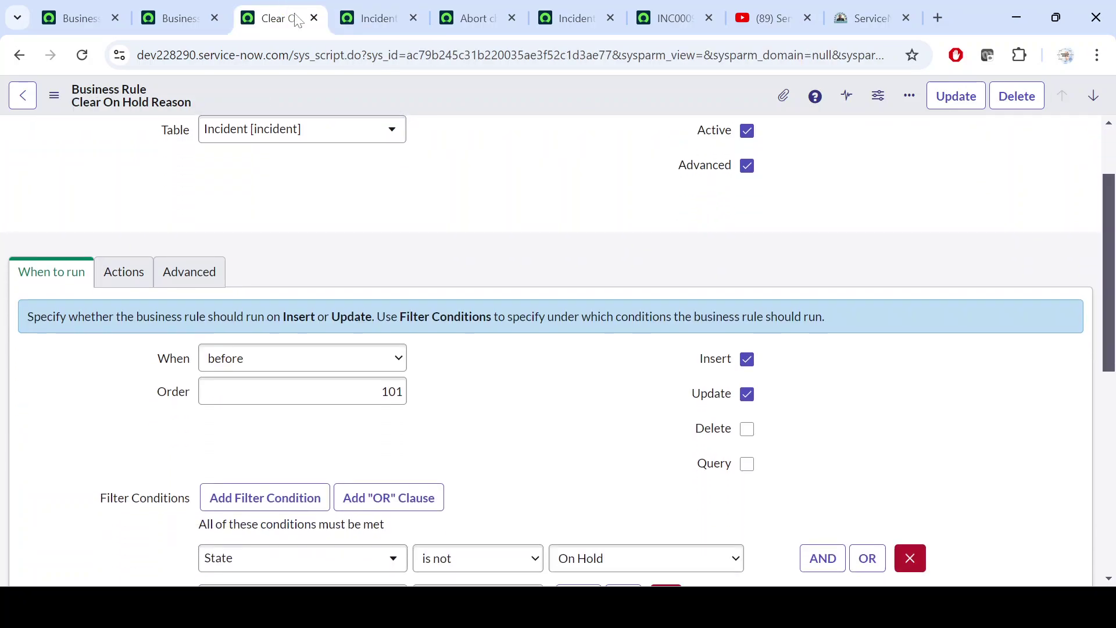
pyautogui.scroll(-2, 522, 390)
pyautogui.click(372, 16)
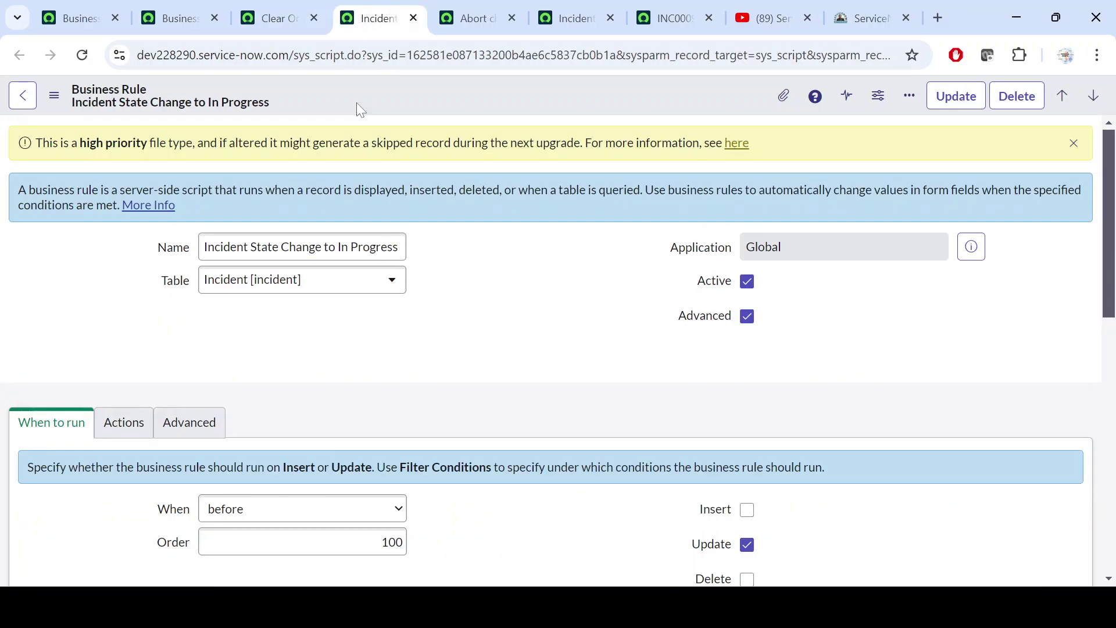
pyautogui.scroll(-3, 505, 260)
pyautogui.scroll(-3, 507, 265)
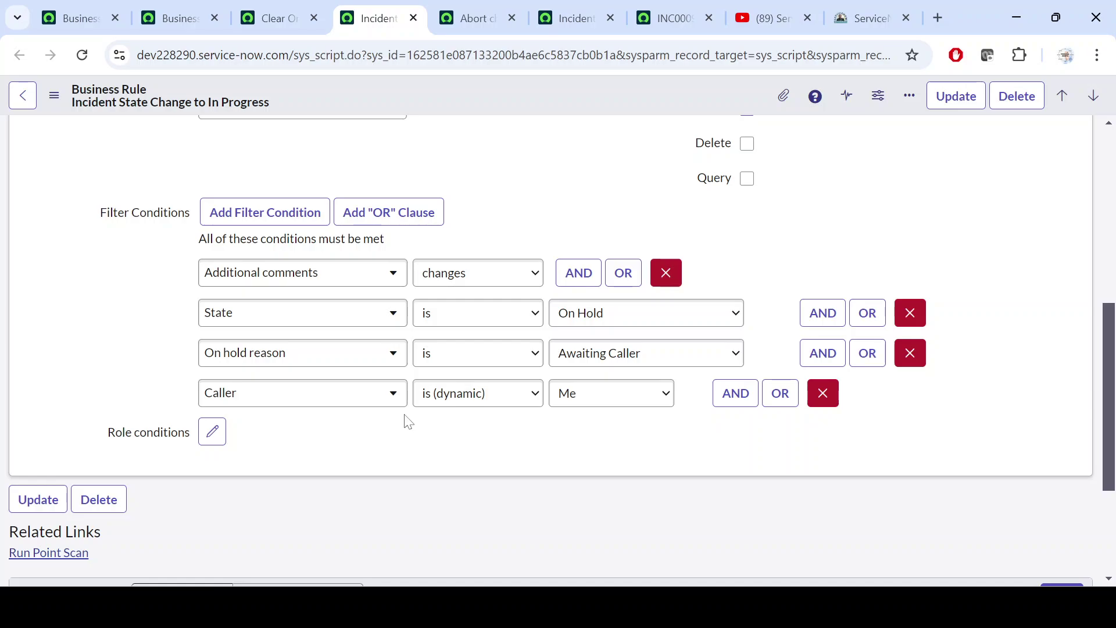
# - Try to save the email server incident with its On Hold state, then return to the incident form
pyautogui.click(674, 18)
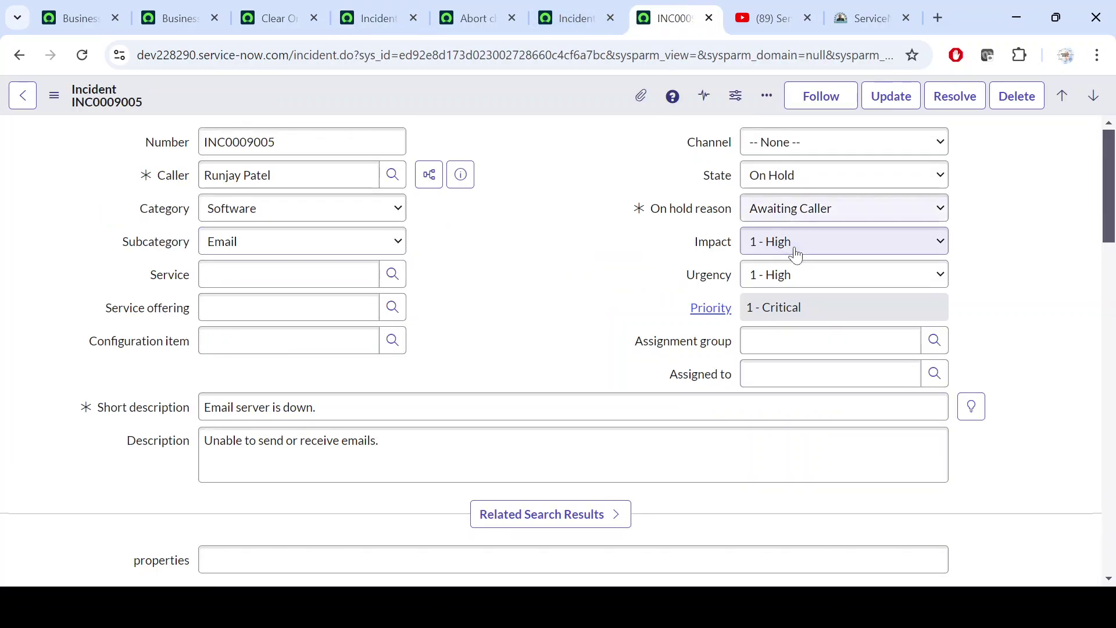
pyautogui.rightClick(522, 94)
pyautogui.click(556, 106)
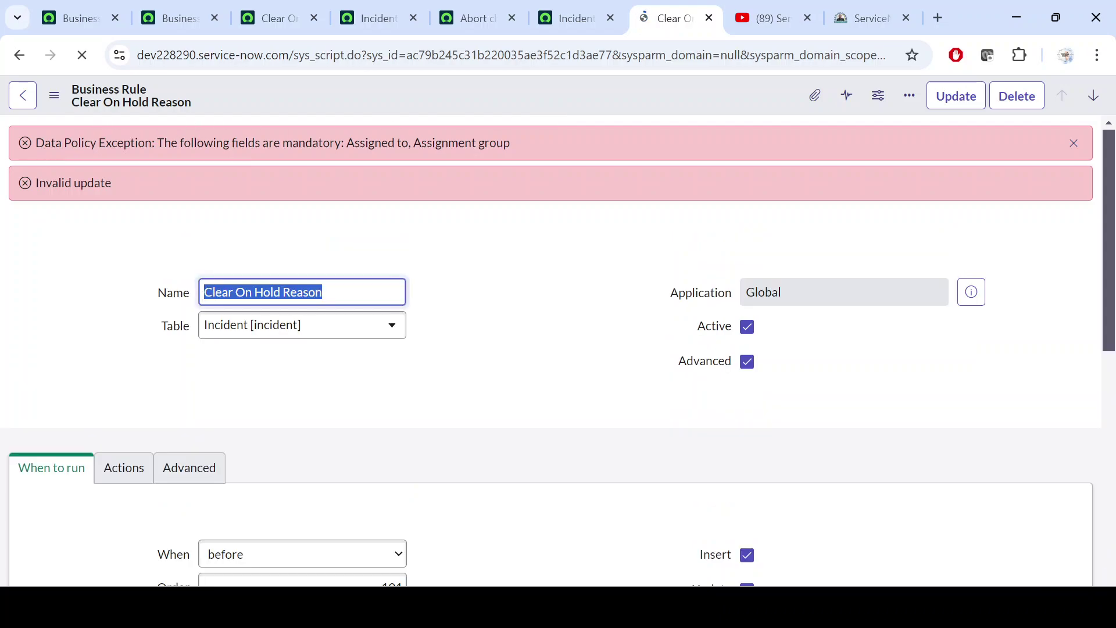
pyautogui.scroll(-3, 200, 156)
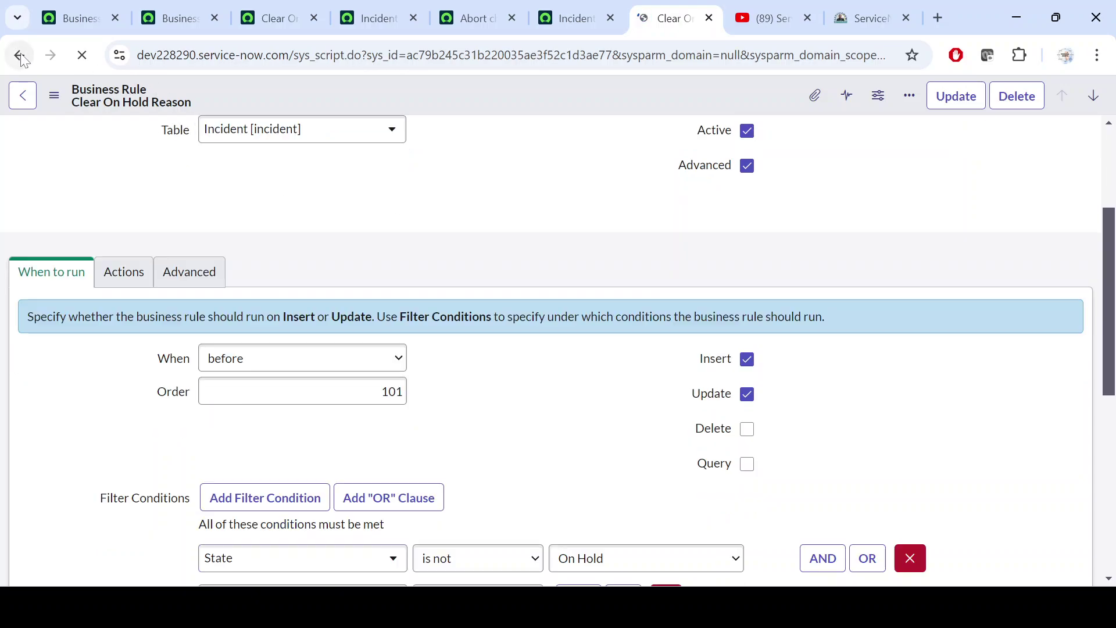
pyautogui.click(20, 55)
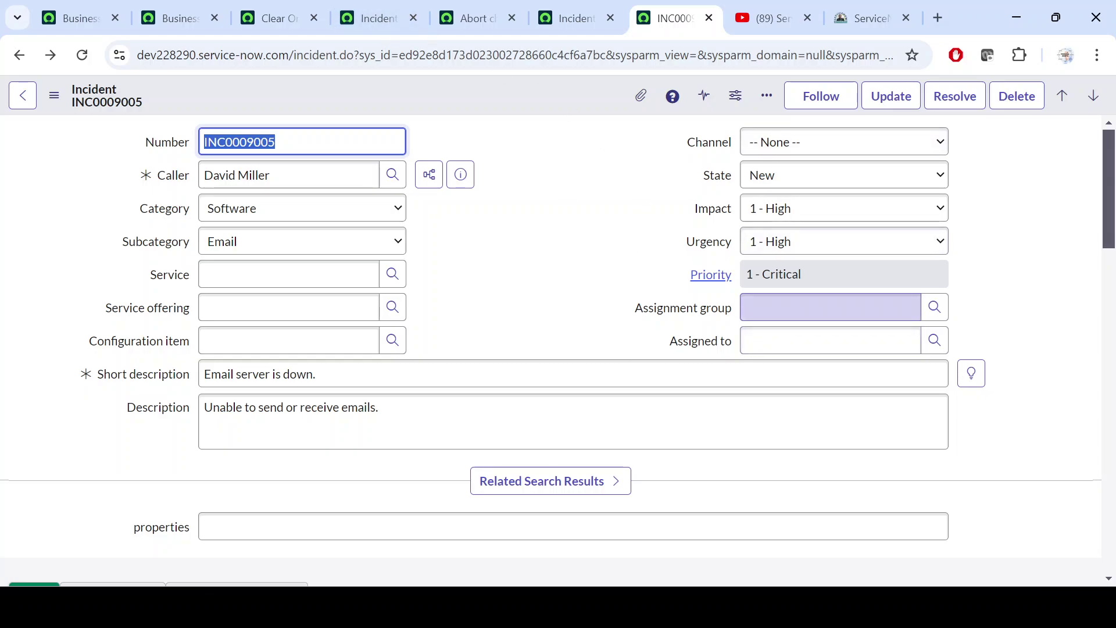
# - Set the email server incident's assignment group to CAB Approval and its caller to the signed-in user
pyautogui.click(831, 307)
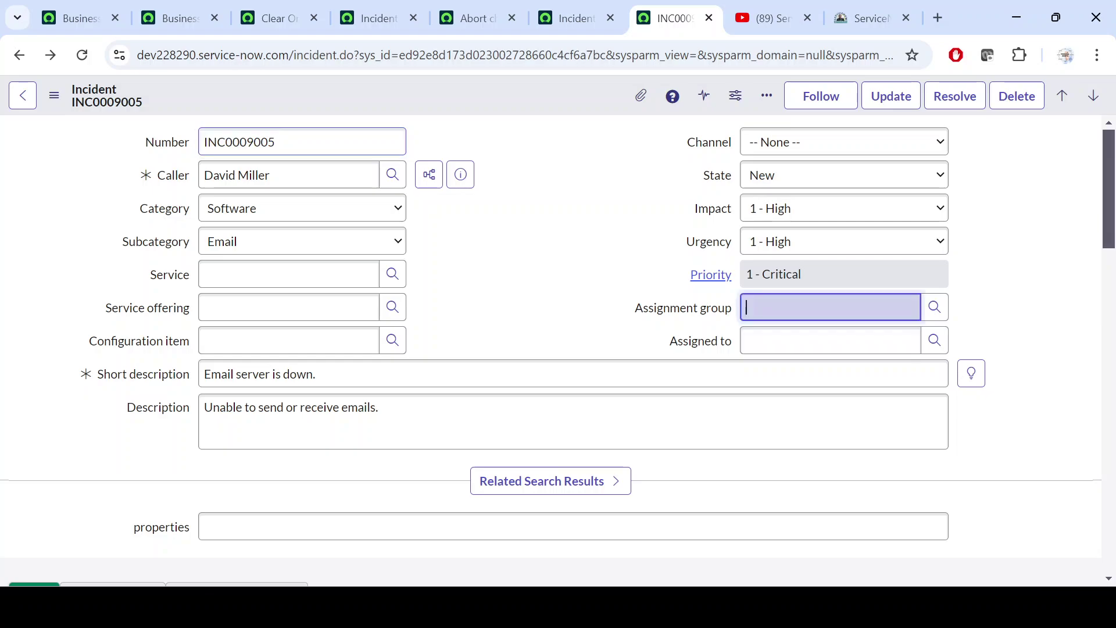
pyautogui.write('CAB Approval')
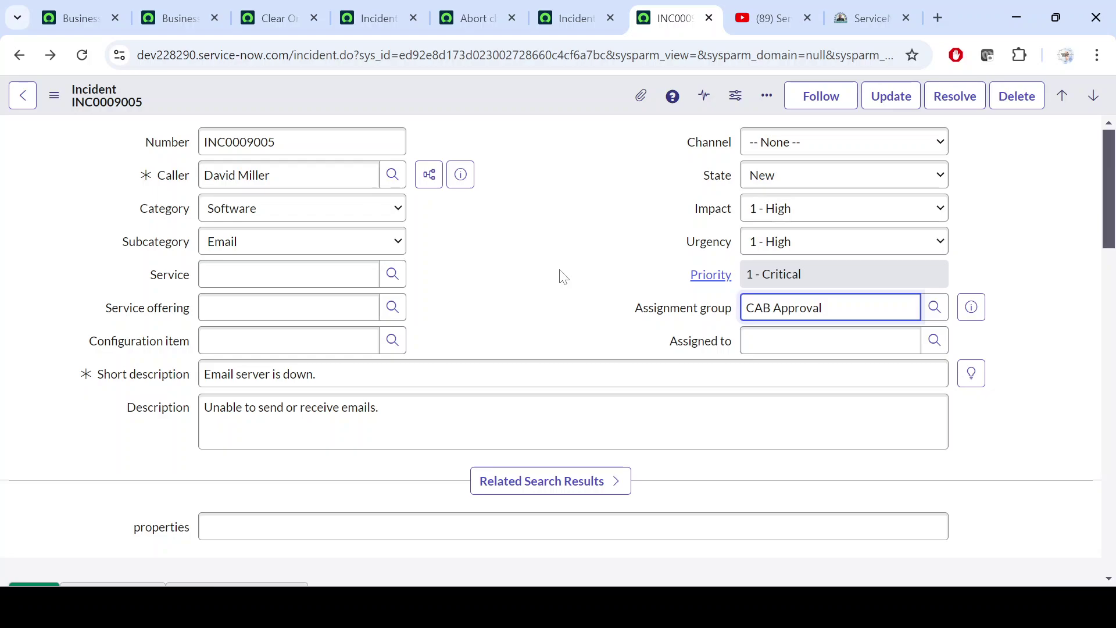
pyautogui.moveTo(291, 175); pyautogui.dragTo(120, 173)
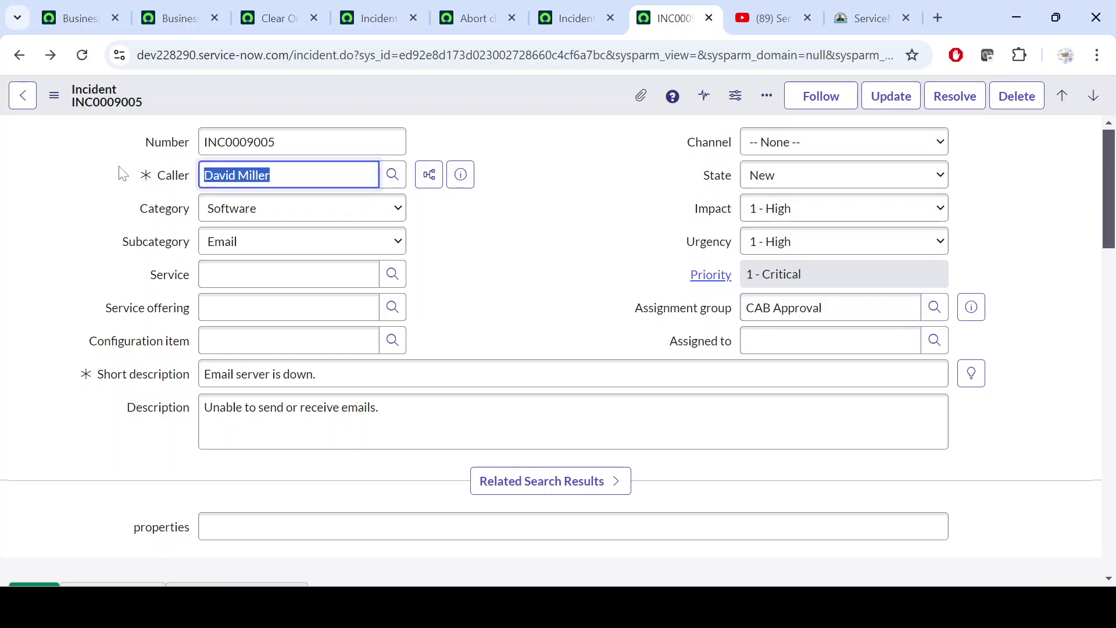
pyautogui.write('runjay')
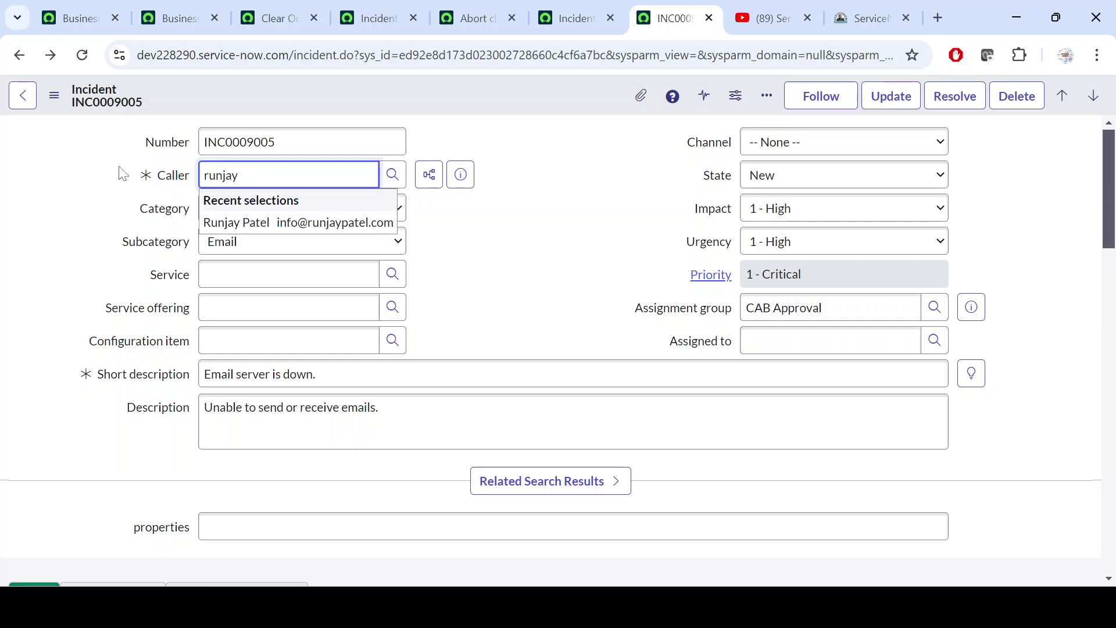
pyautogui.click(313, 228)
# - Set the incident's state to On Hold and assign it to the first user listed for the assignment group
pyautogui.click(773, 176)
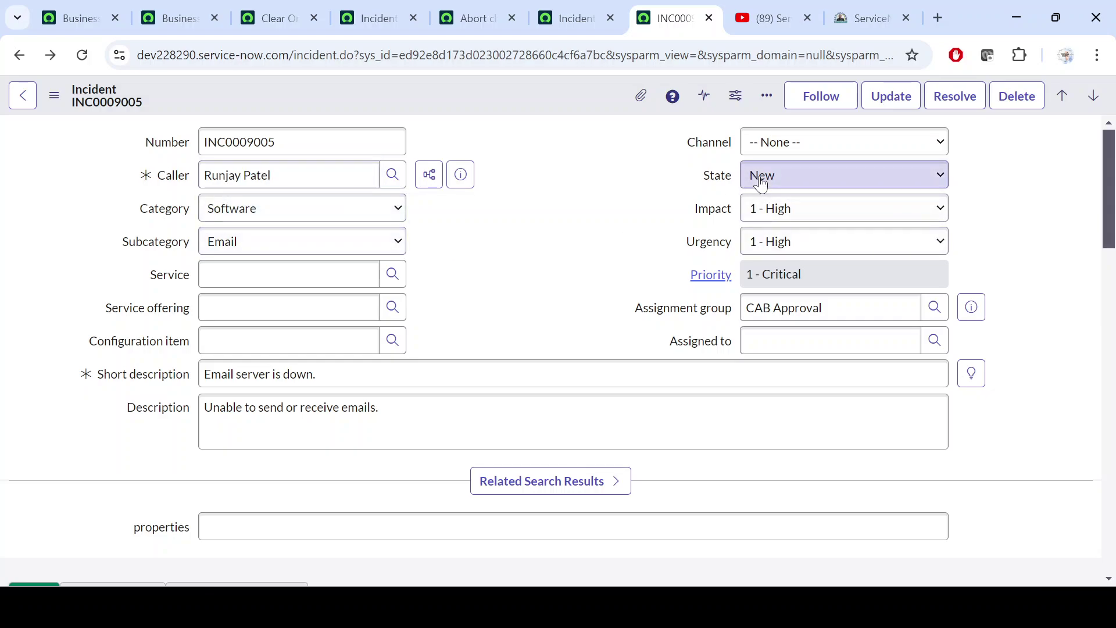
pyautogui.click(773, 245)
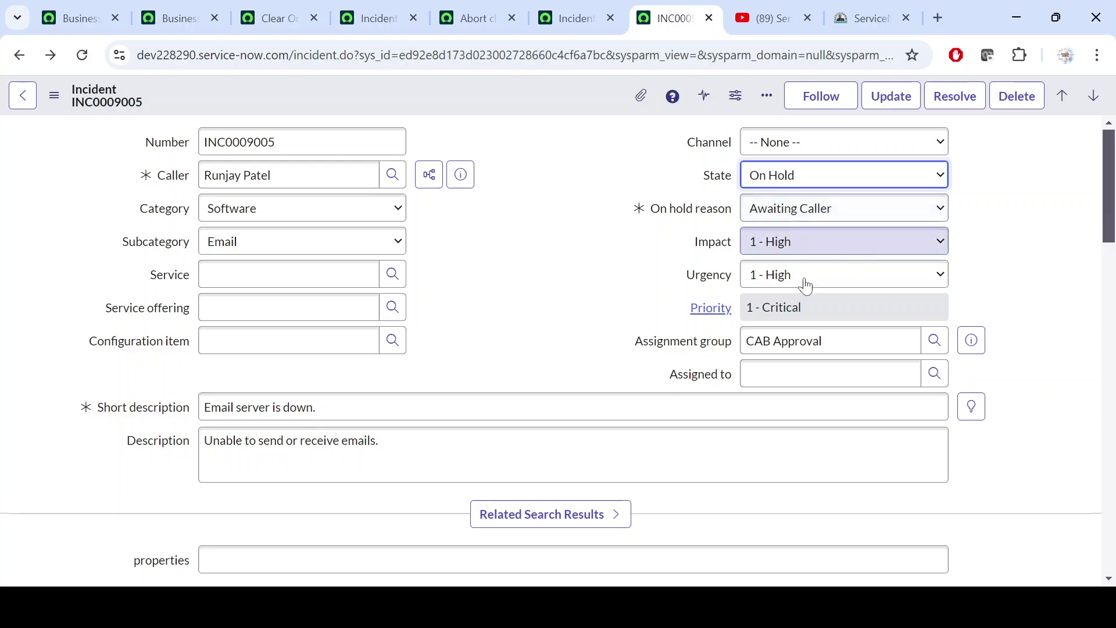
pyautogui.click(806, 373)
pyautogui.click(934, 374)
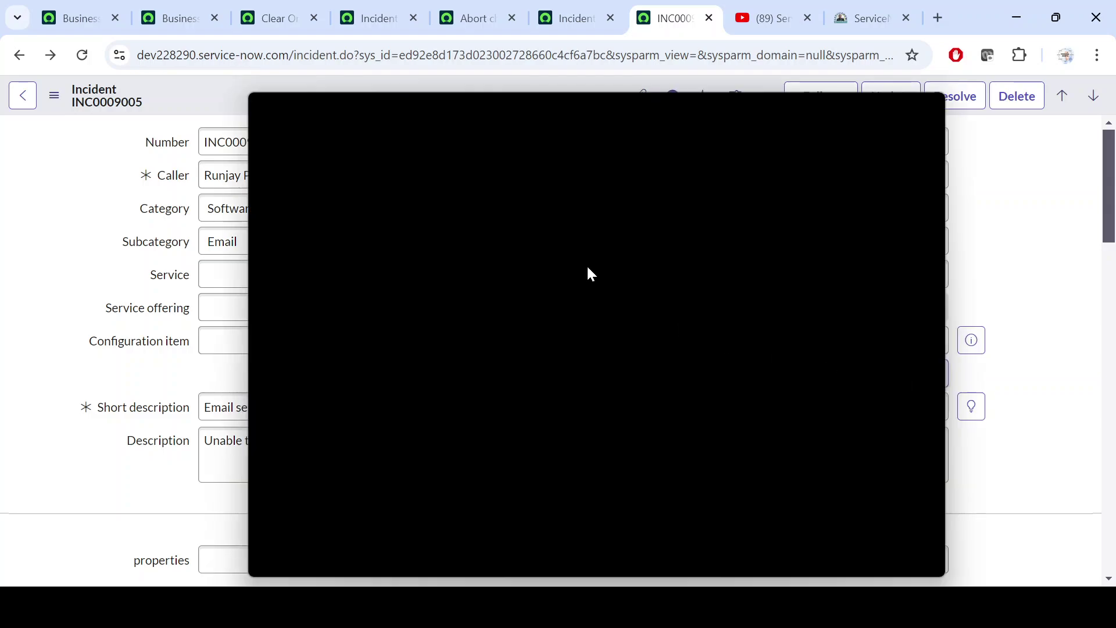
pyautogui.click(320, 288)
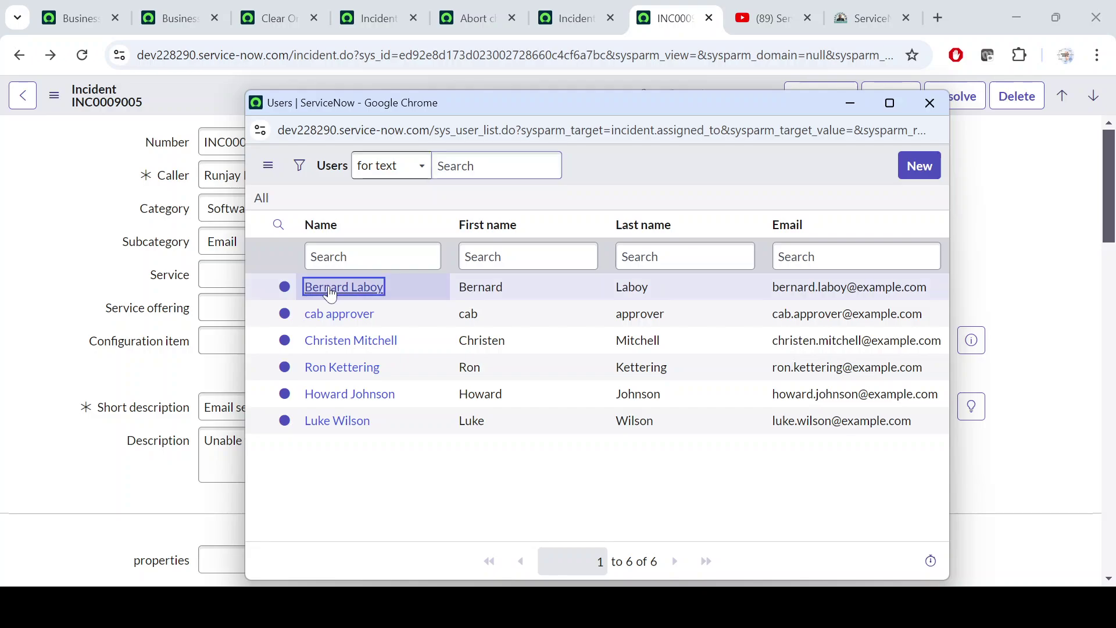
# - Enter "test" as the email server incident's customer-visible additional comment
pyautogui.scroll(-6, 495, 255)
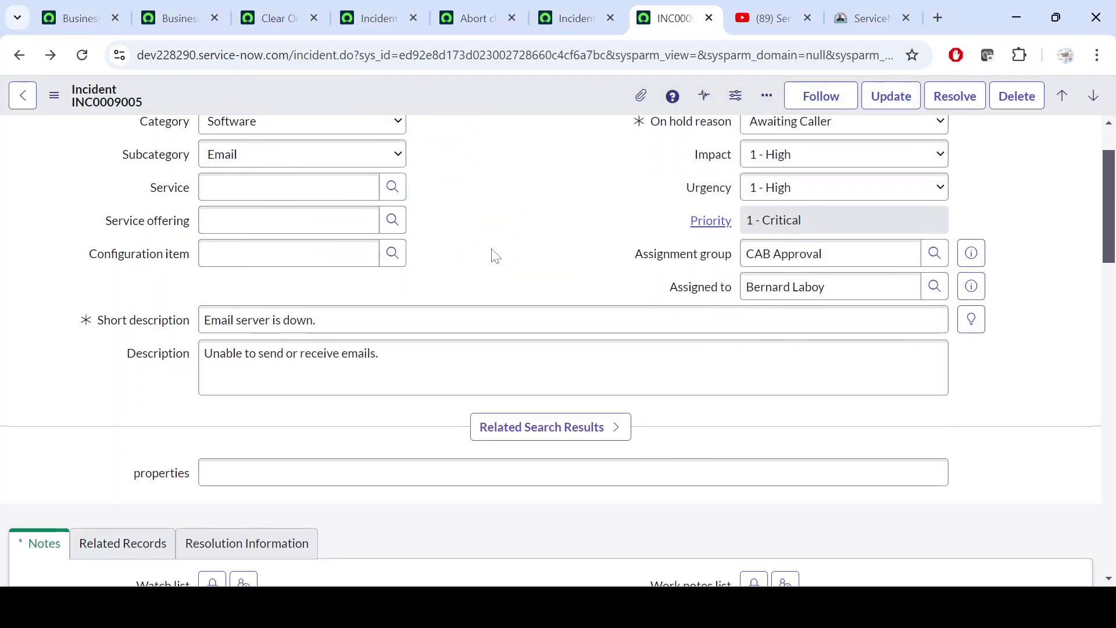
pyautogui.click(395, 443)
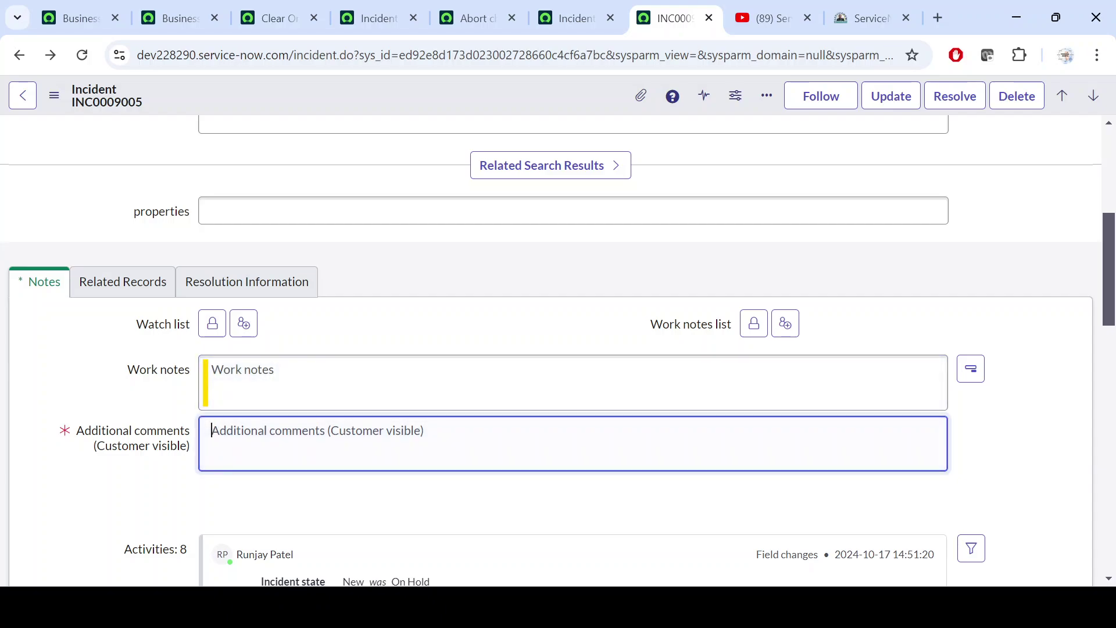
pyautogui.write('tw')
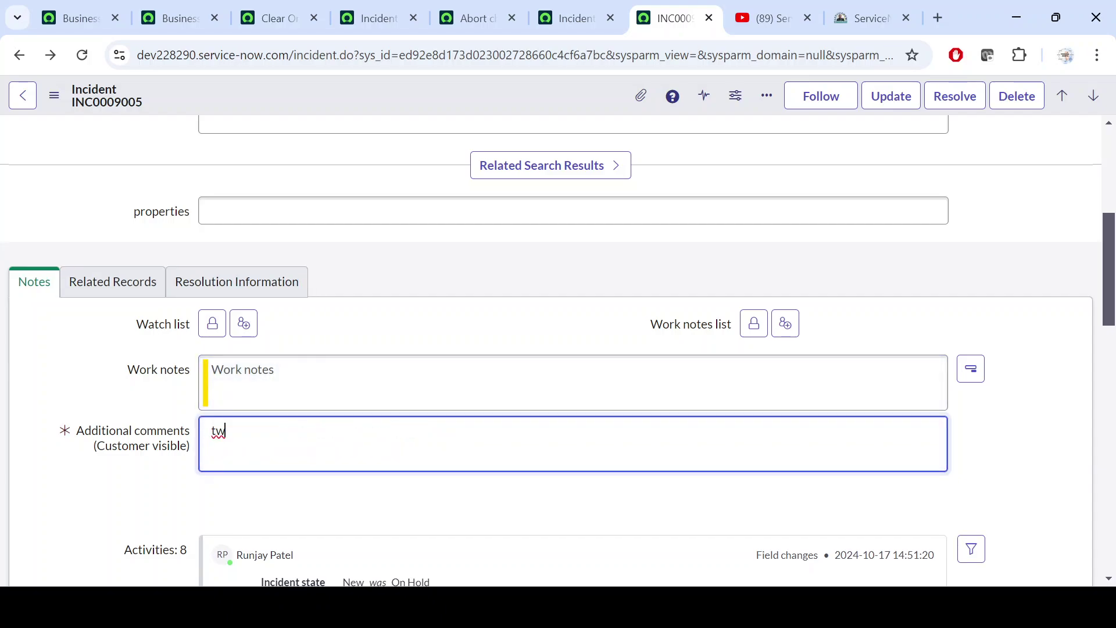
pyautogui.write('st')
pyautogui.click(451, 264)
pyautogui.scroll(-1, 451, 263)
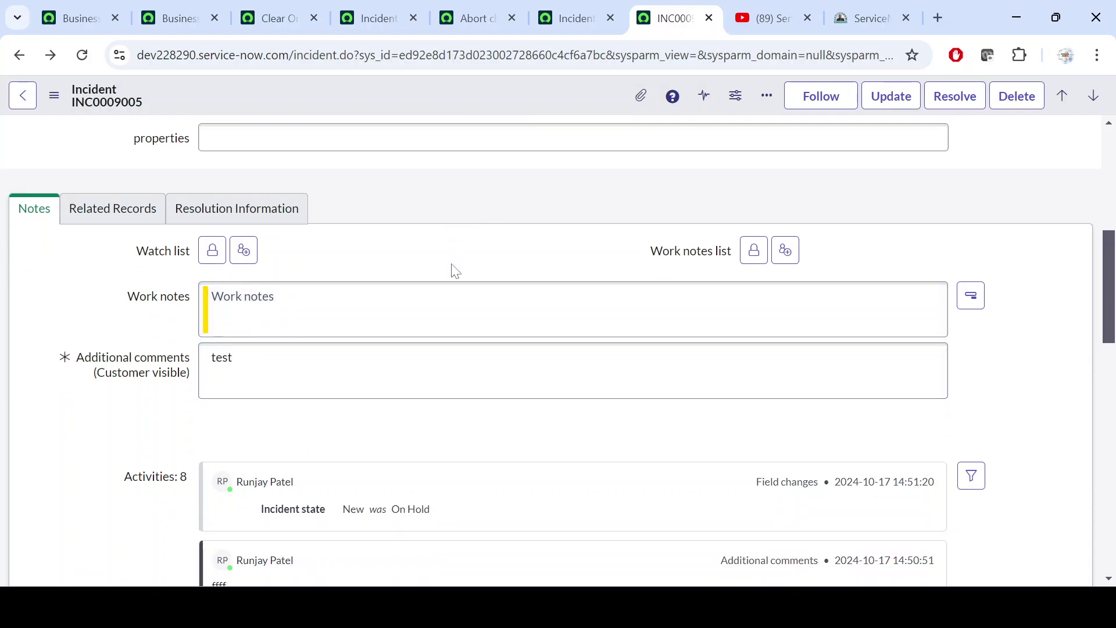
pyautogui.scroll(-1, 451, 264)
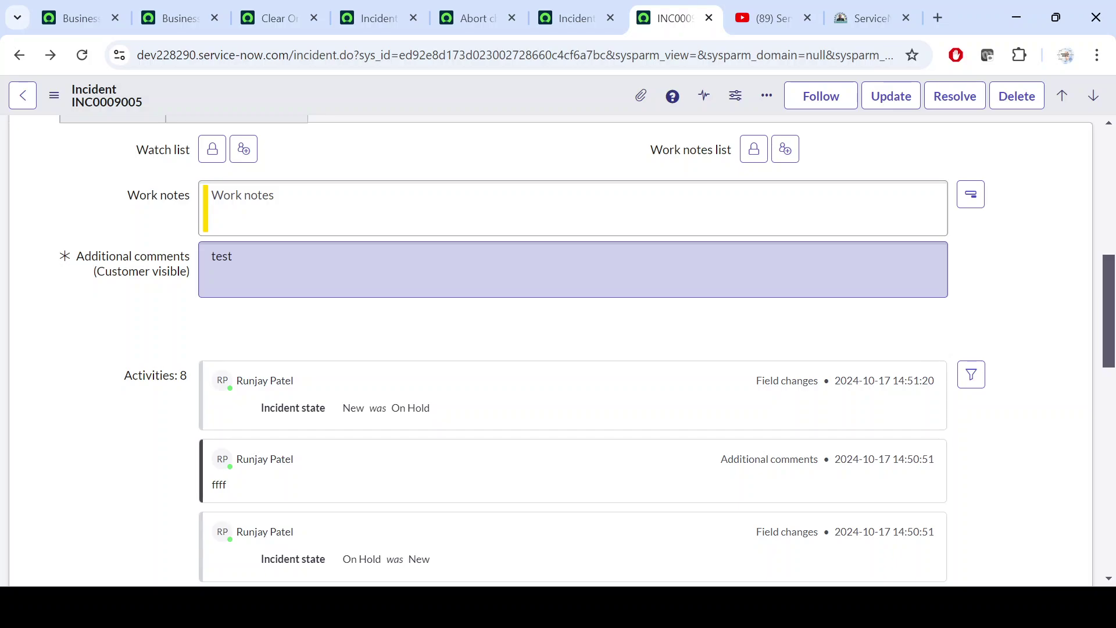
pyautogui.scroll(8, 558, 350)
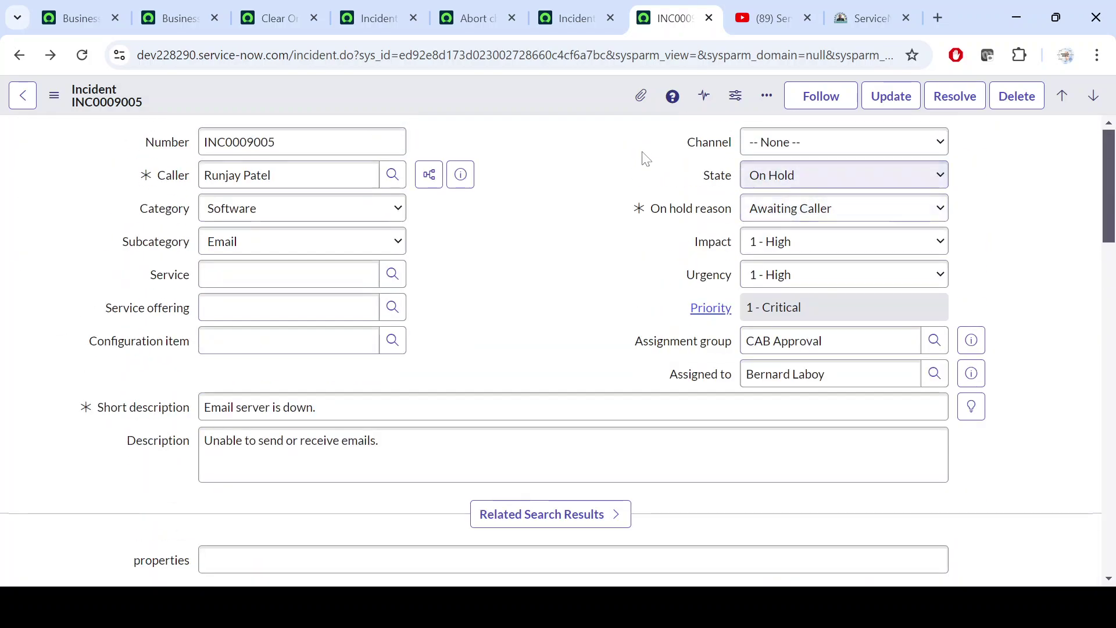
# - Save the email server incident and review its latest activity entries for the state change
pyautogui.click(378, 16)
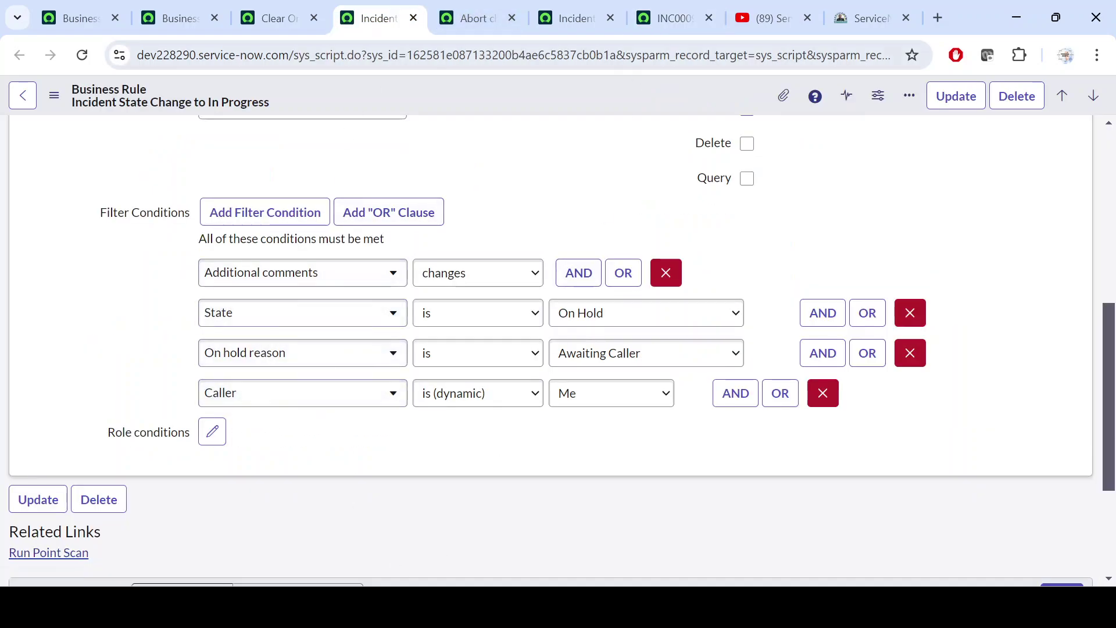
pyautogui.click(682, 14)
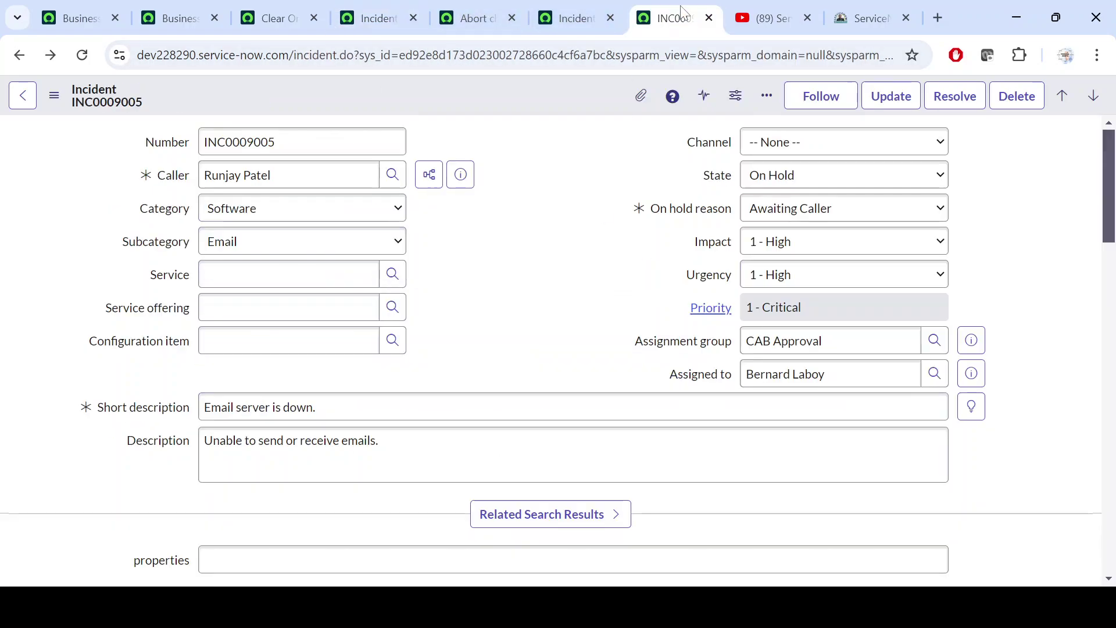
pyautogui.rightClick(518, 88)
pyautogui.click(549, 102)
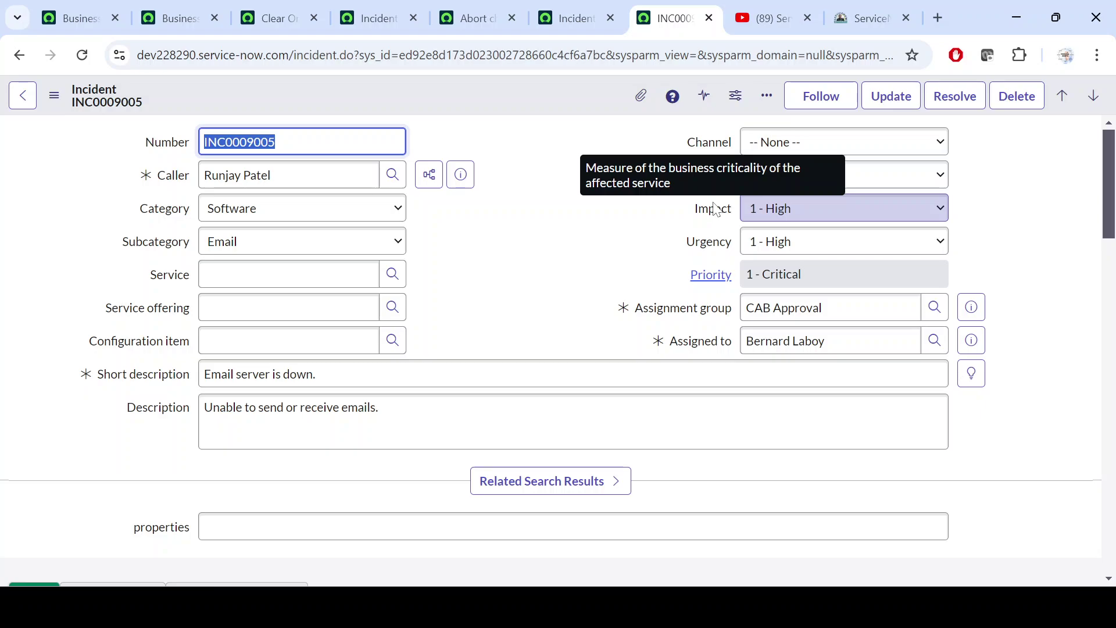
pyautogui.click(599, 262)
pyautogui.scroll(-5, 598, 262)
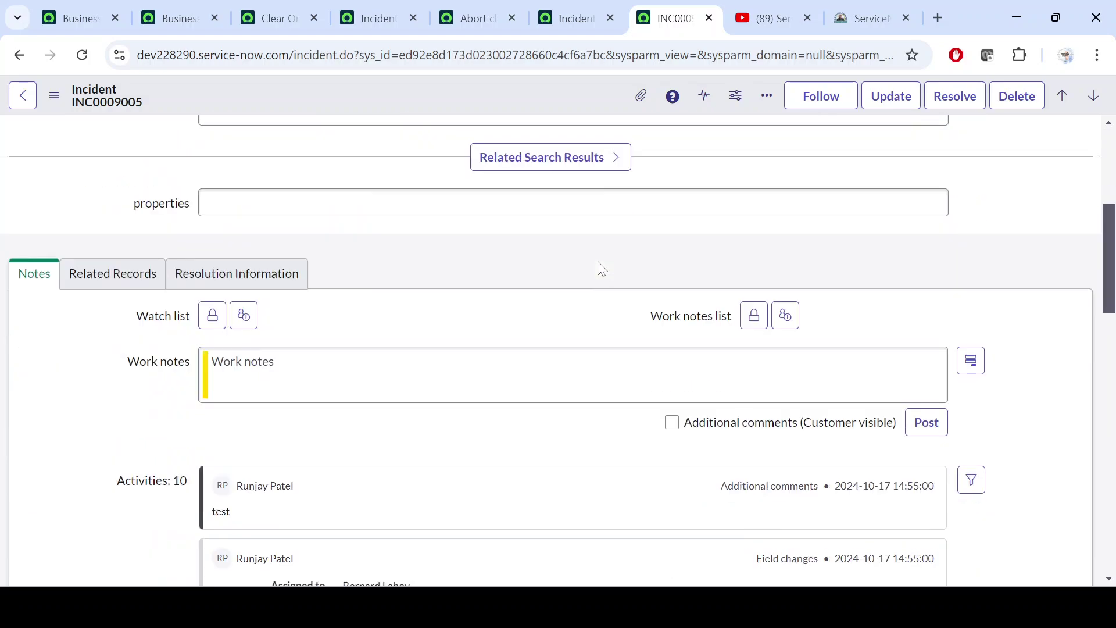
pyautogui.scroll(-1, 598, 261)
pyautogui.scroll(-3, 603, 269)
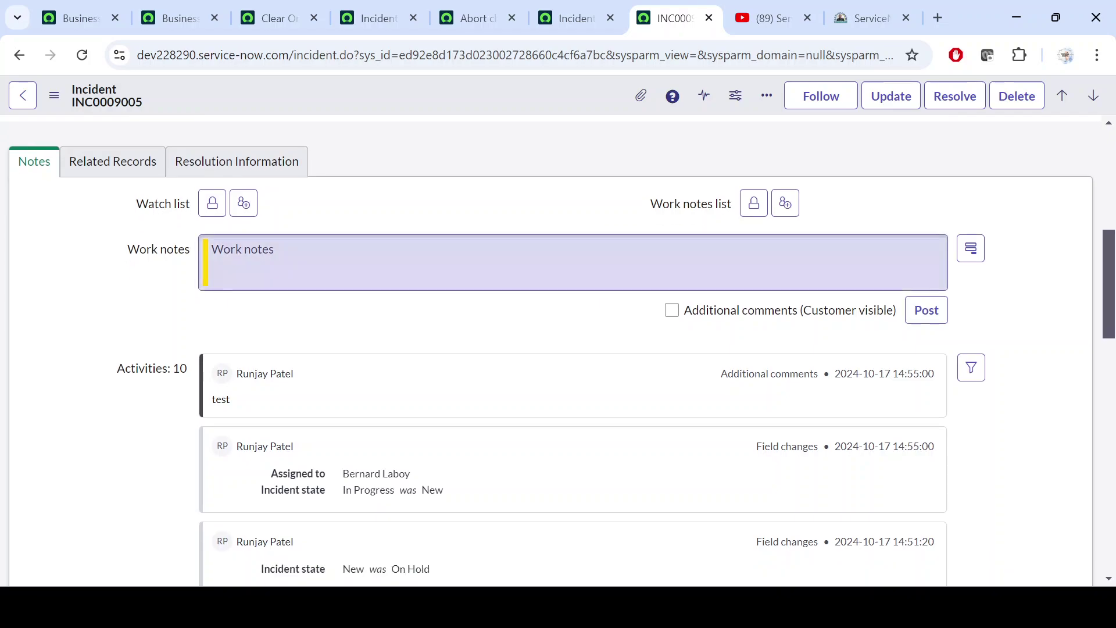
# - Examine the Incident State Change to In Progress rule's filter conditions, field value actions and script
pyautogui.click(458, 19)
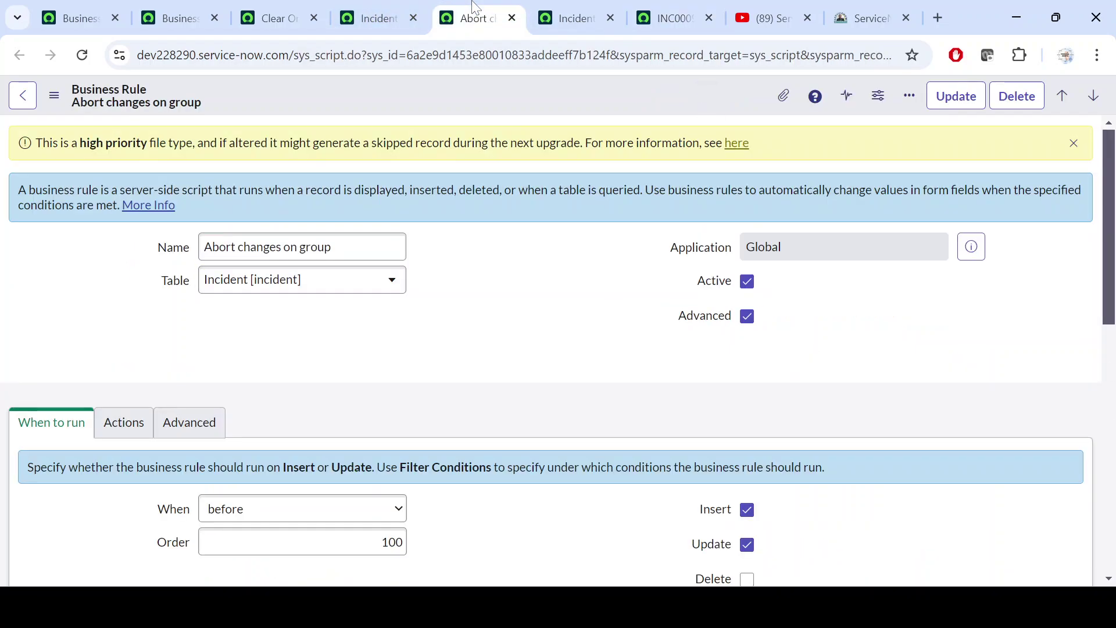
pyautogui.scroll(-5, 451, 496)
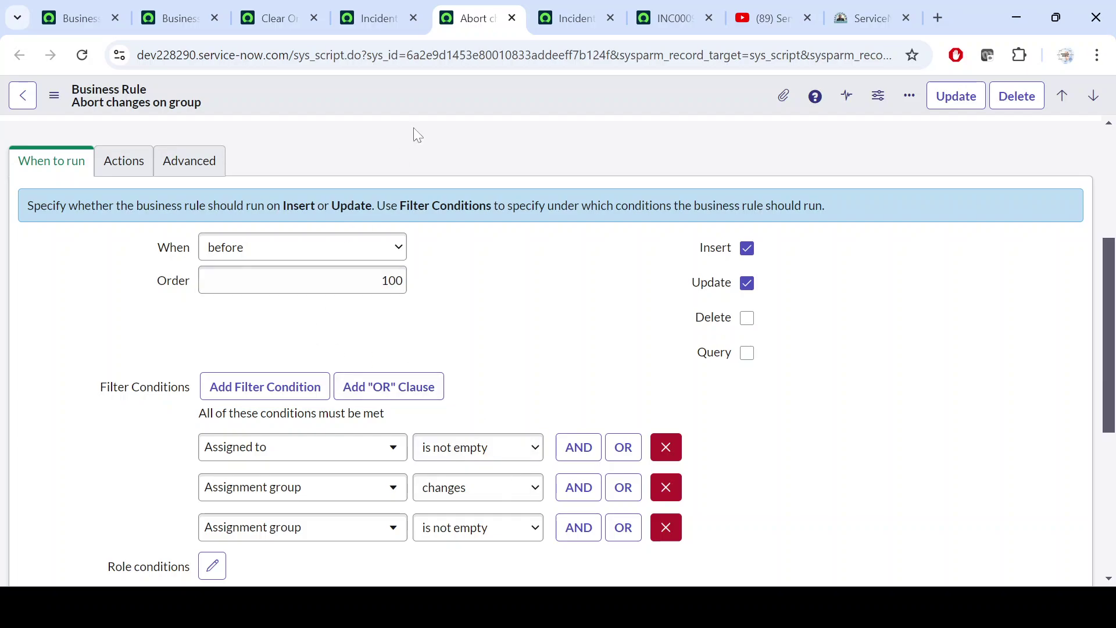
pyautogui.click(372, 18)
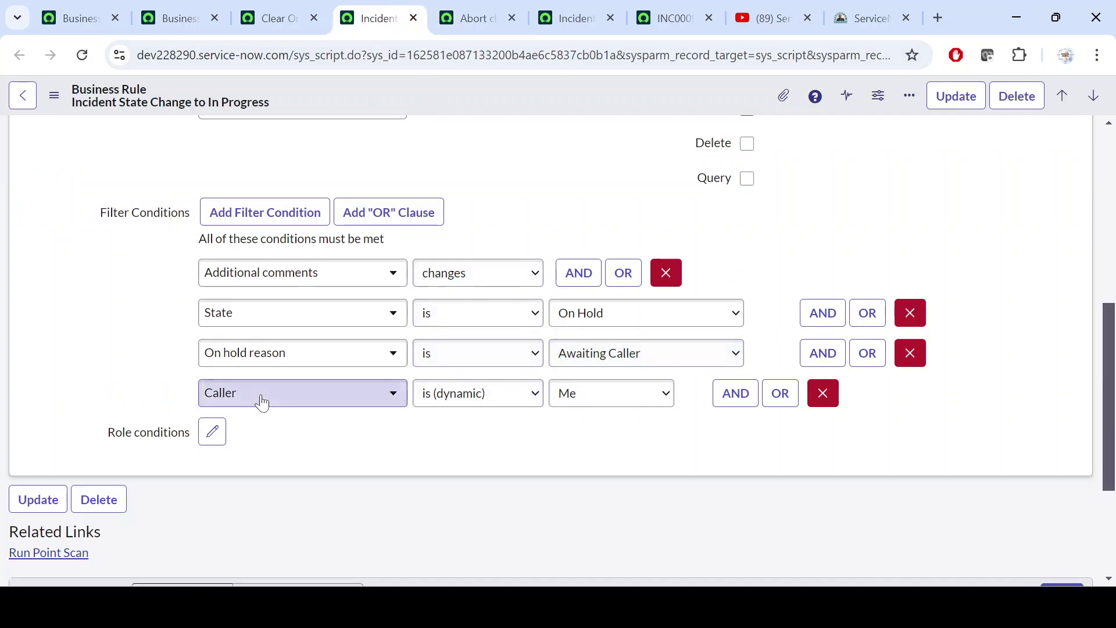
pyautogui.scroll(5, 250, 383)
pyautogui.click(132, 254)
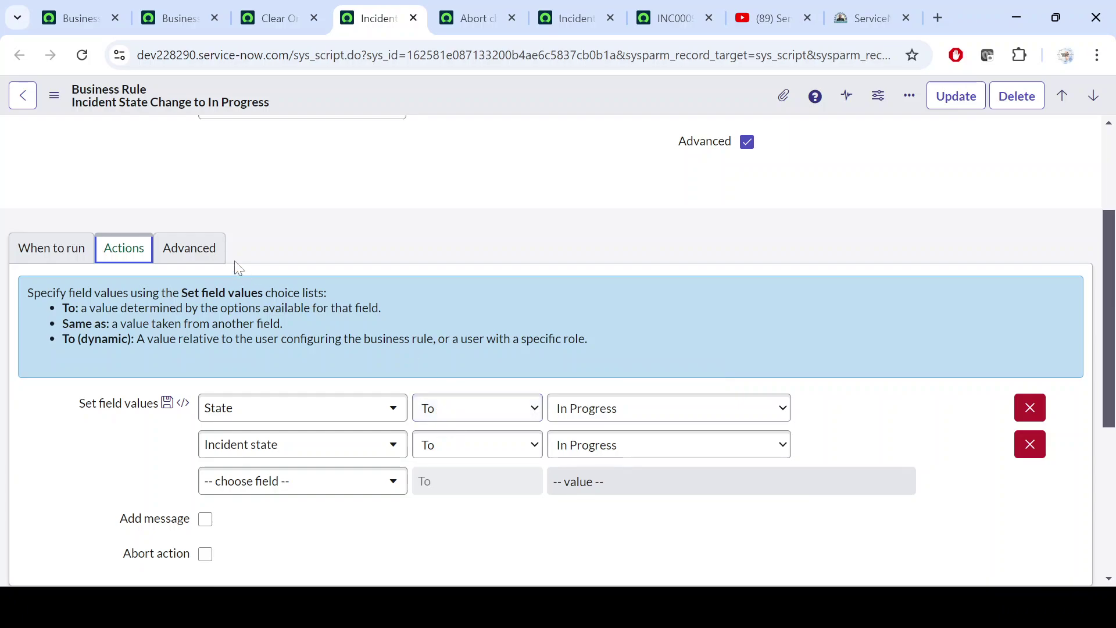
pyautogui.click(212, 251)
pyautogui.click(437, 372)
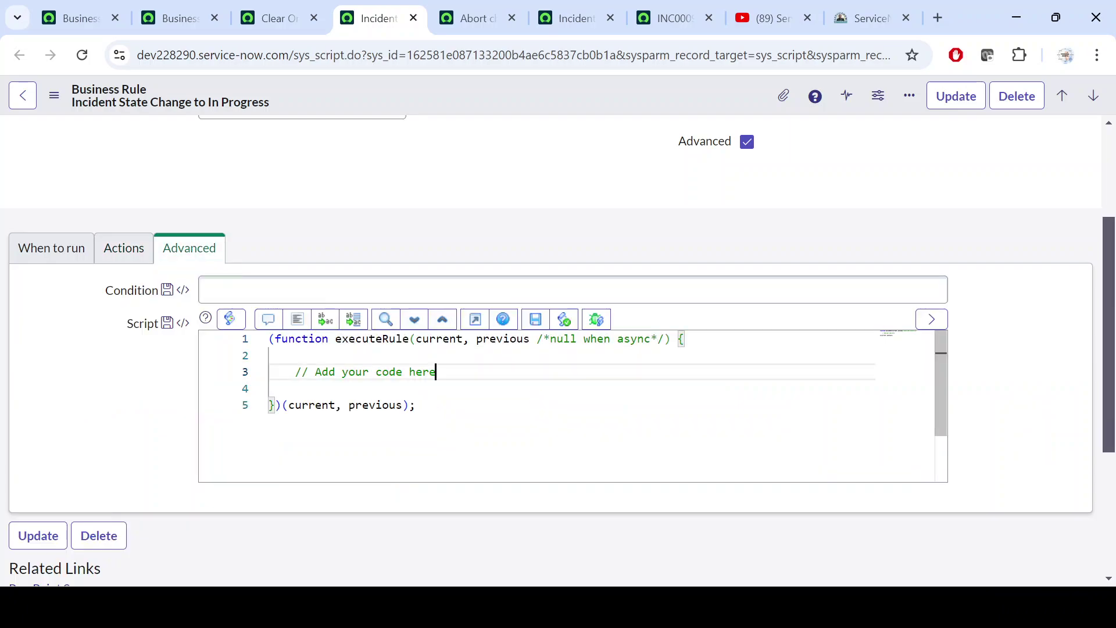
pyautogui.click(140, 256)
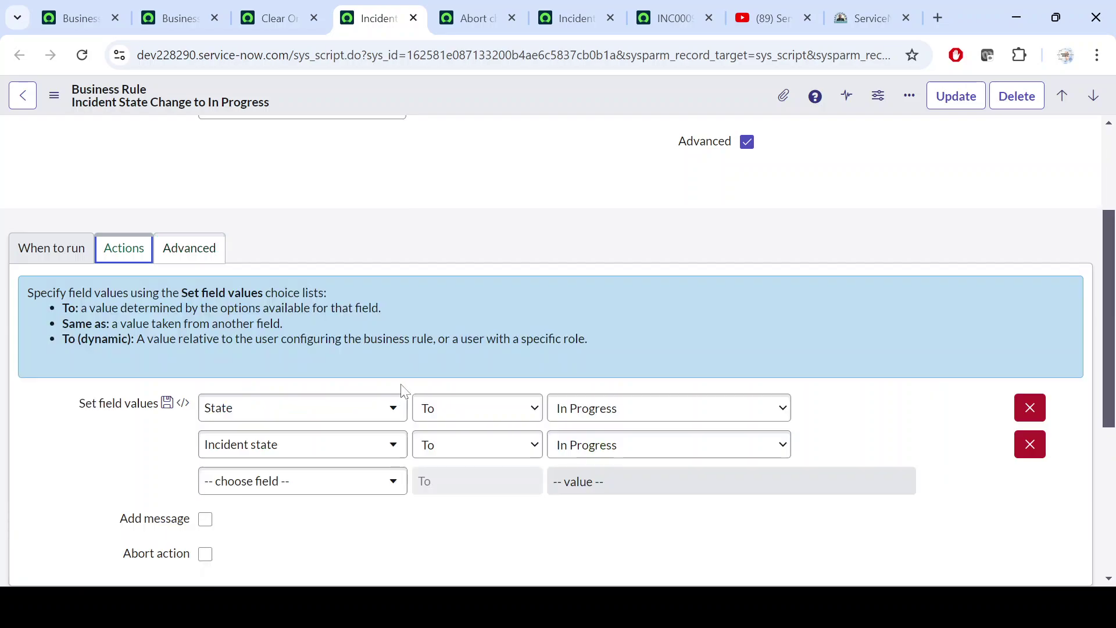
pyautogui.scroll(-2, 300, 432)
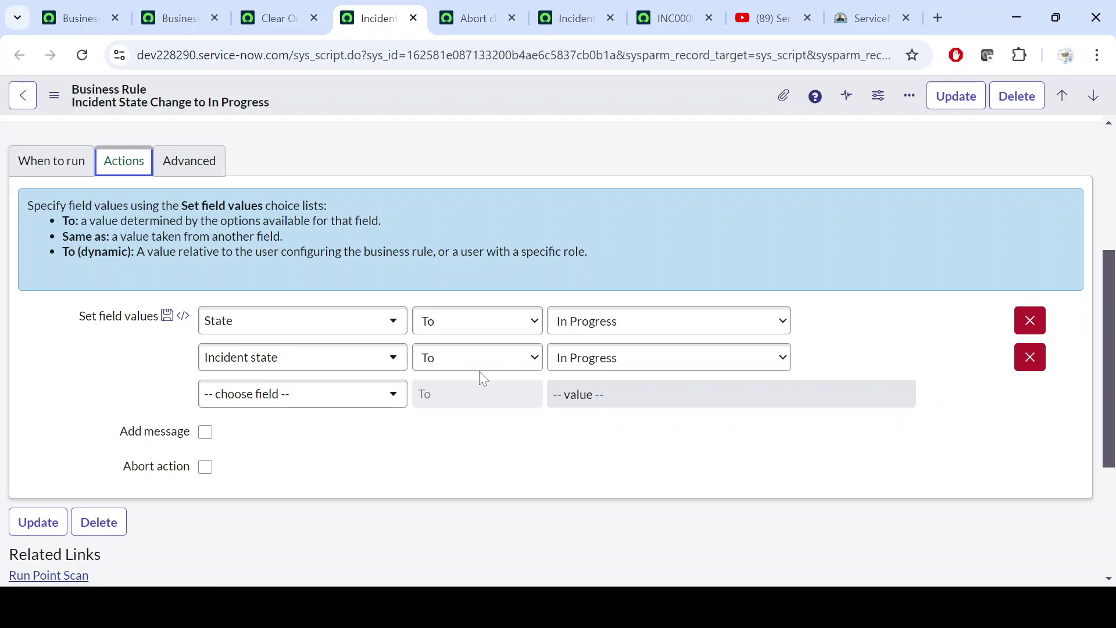
pyautogui.scroll(5, 481, 373)
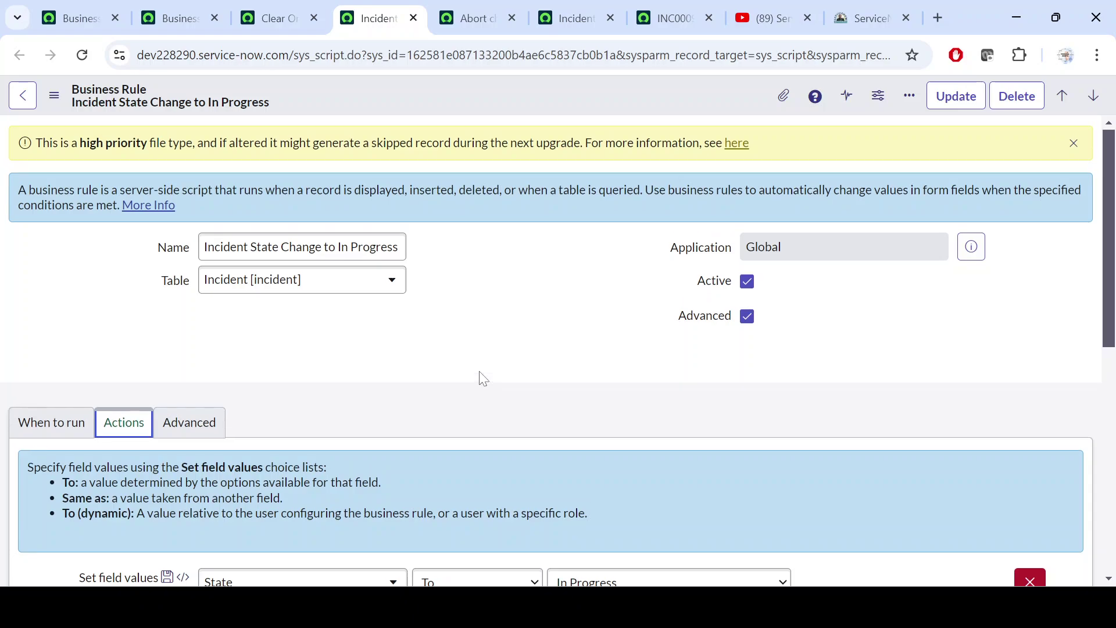
pyautogui.scroll(-5, 482, 378)
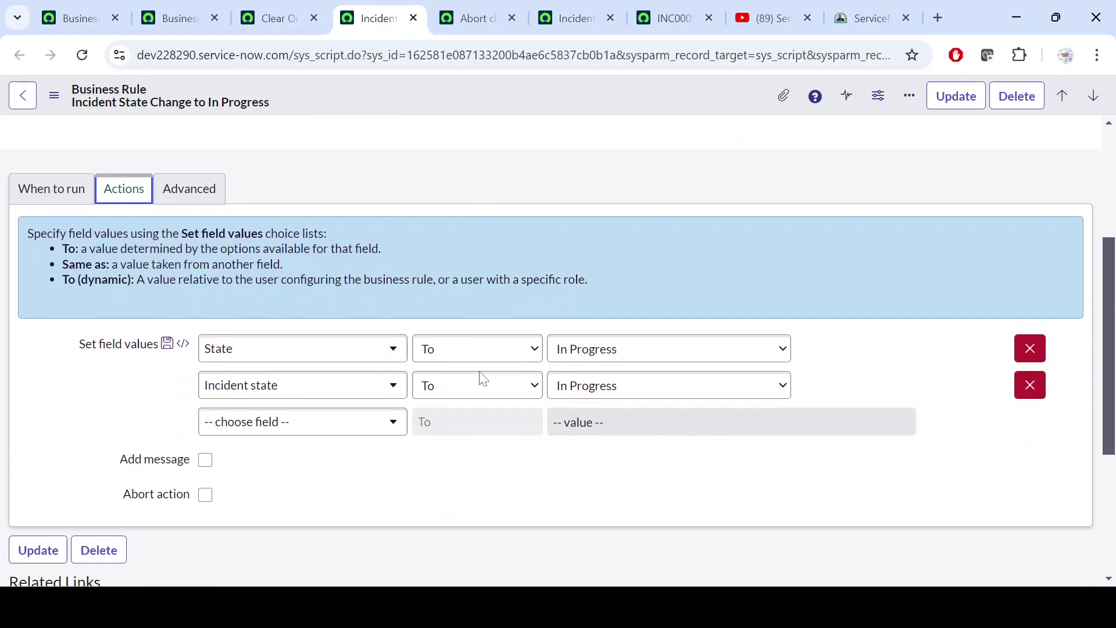
# - Return to the Abort changes on group business rule and highlight its name
pyautogui.click(474, 20)
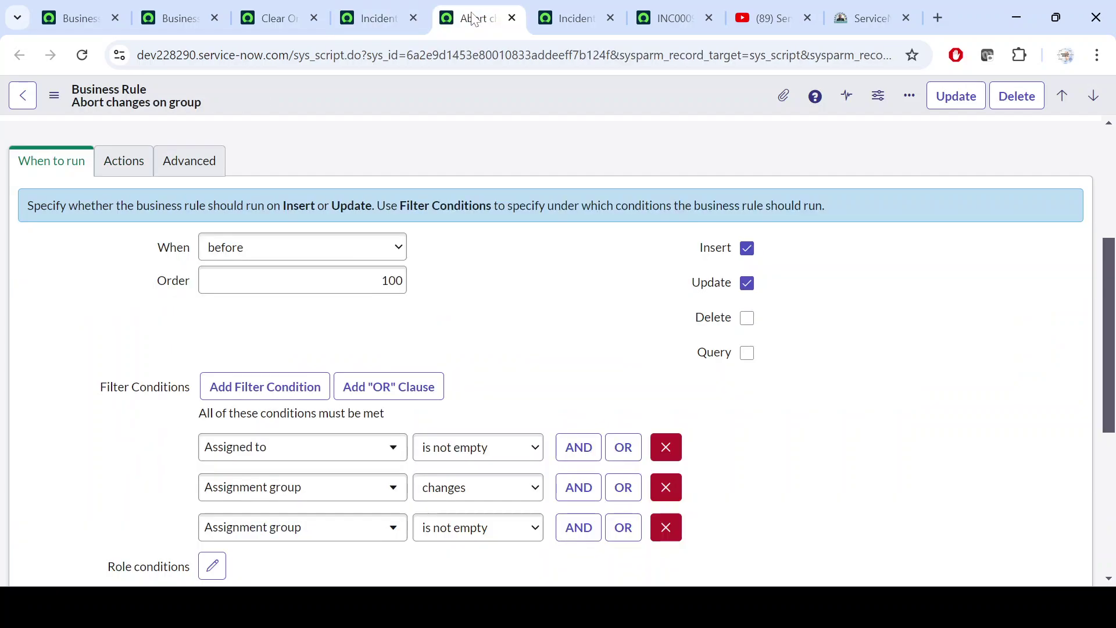
pyautogui.scroll(5, 533, 303)
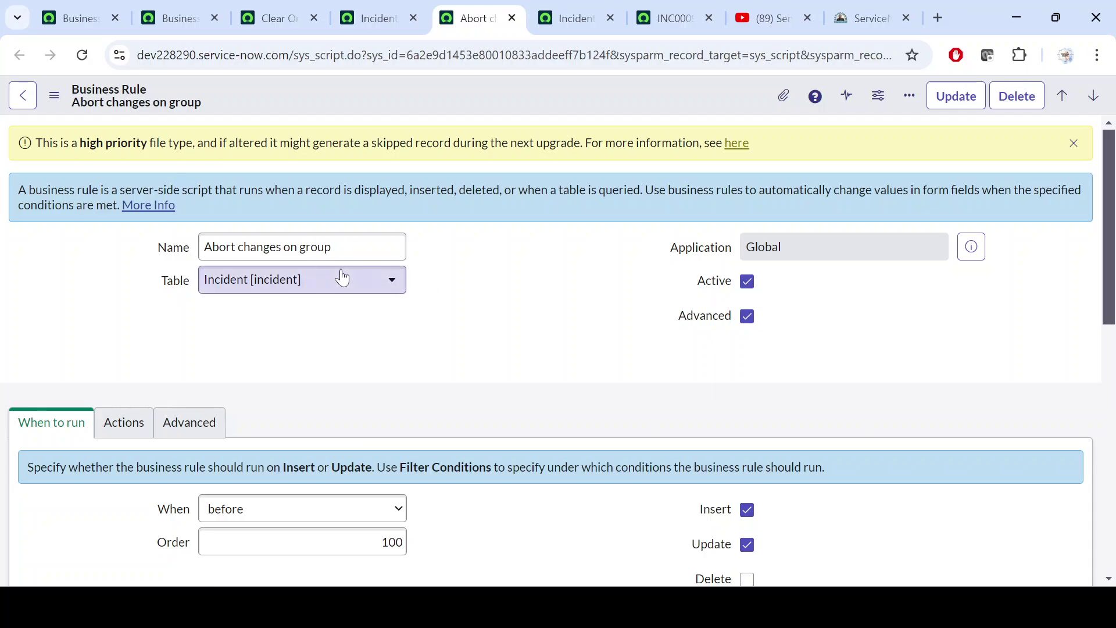
pyautogui.moveTo(337, 248); pyautogui.dragTo(152, 245)
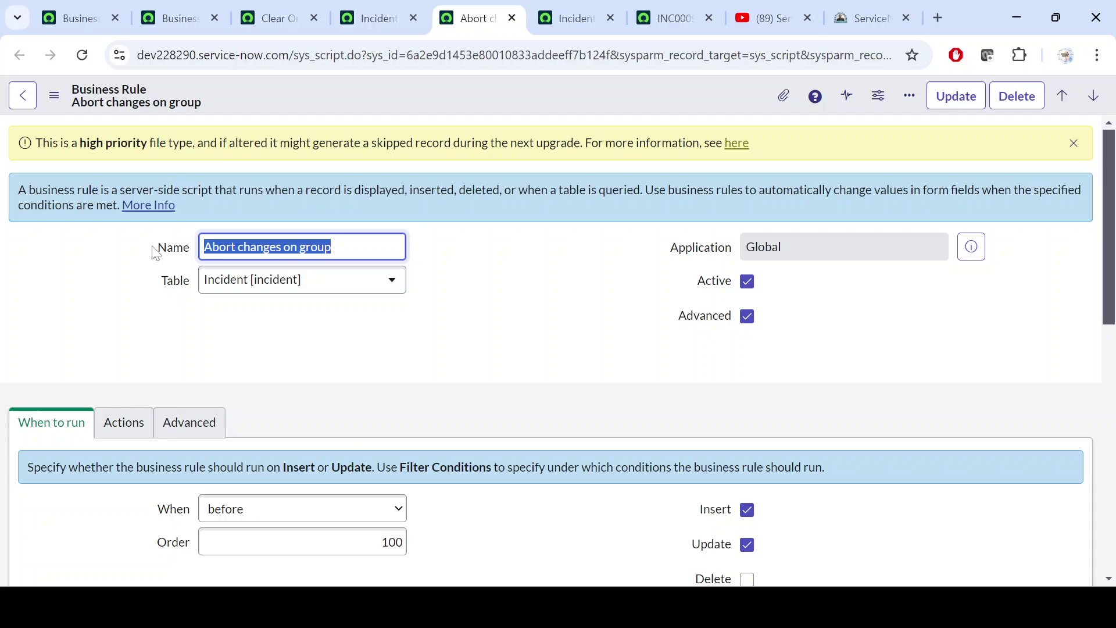
# - Review the Abort changes on group rule's timing, filter conditions and field value actions
pyautogui.click(540, 331)
pyautogui.scroll(-3, 544, 338)
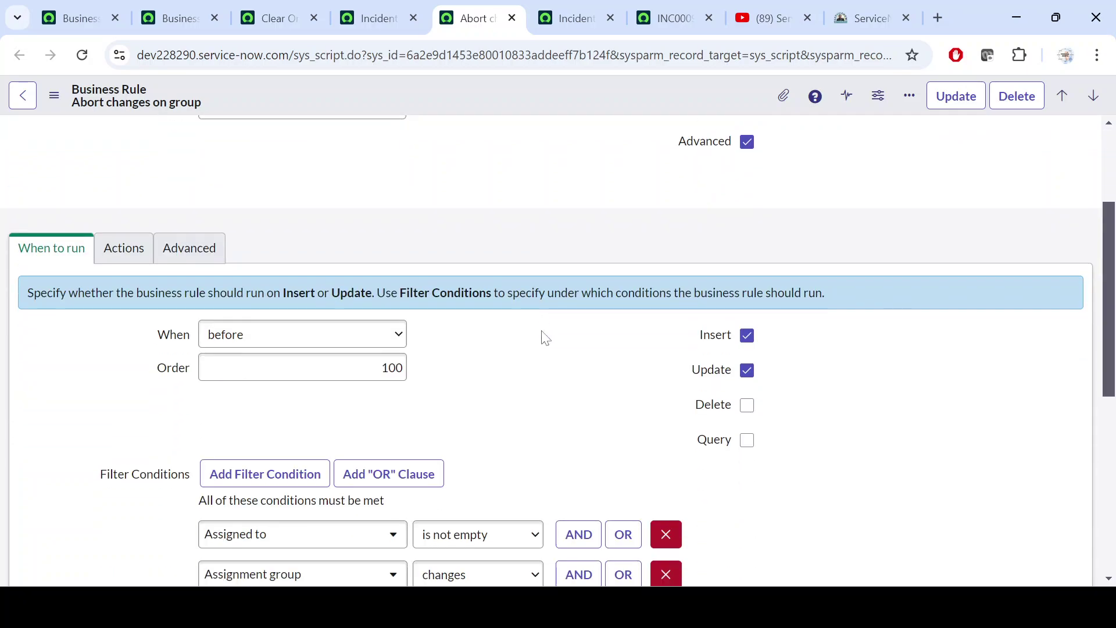
pyautogui.scroll(3, 547, 339)
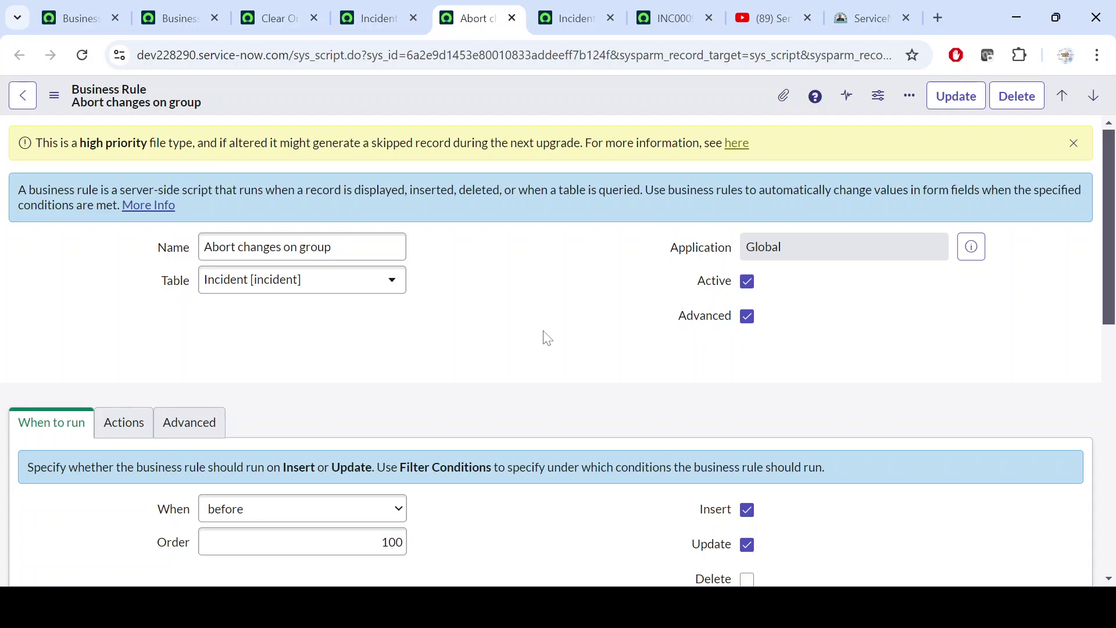
pyautogui.scroll(-5, 547, 338)
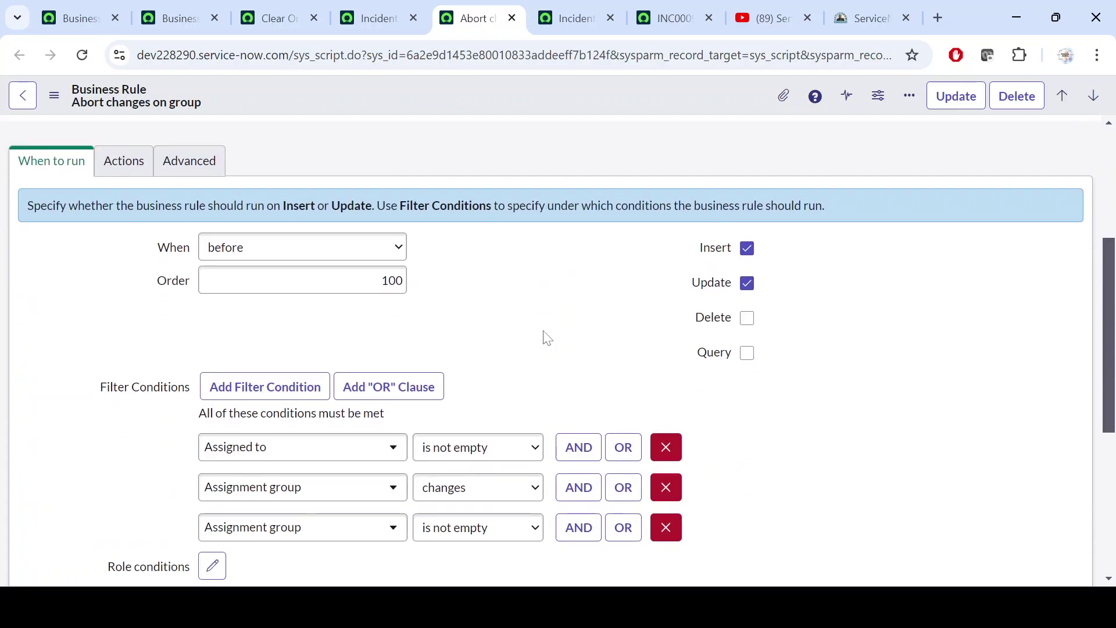
pyautogui.scroll(-3, 548, 339)
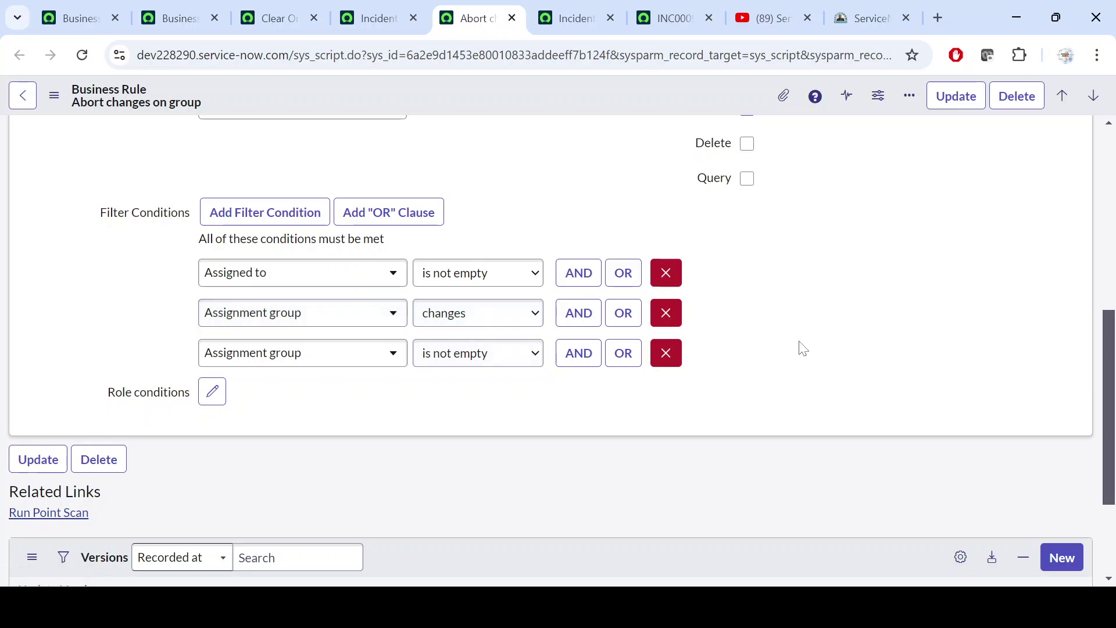
pyautogui.scroll(5, 803, 349)
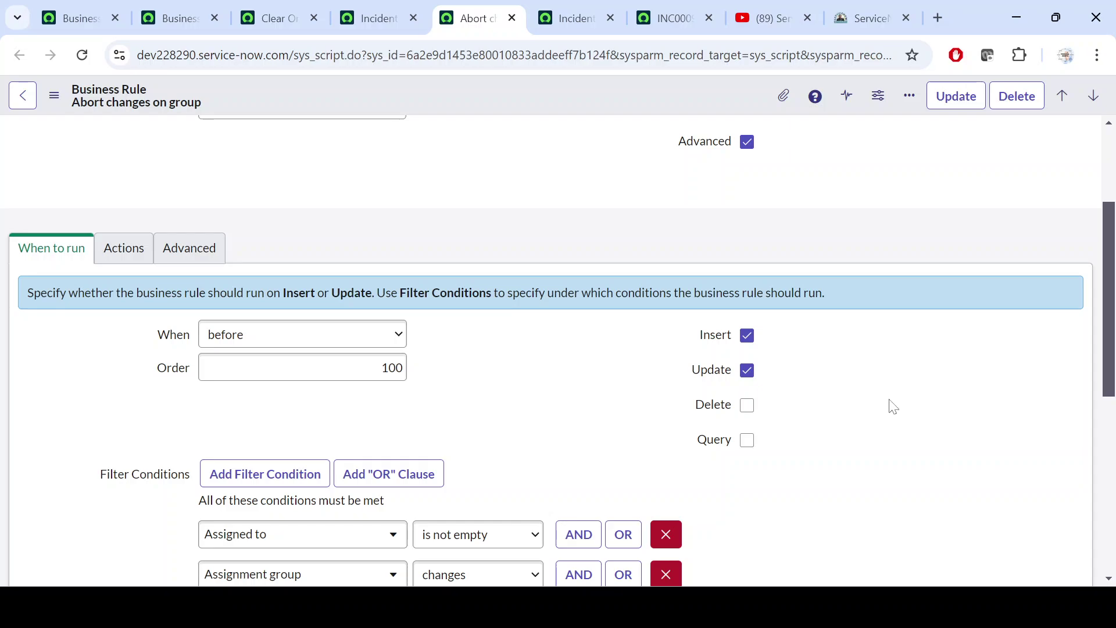
pyautogui.click(123, 249)
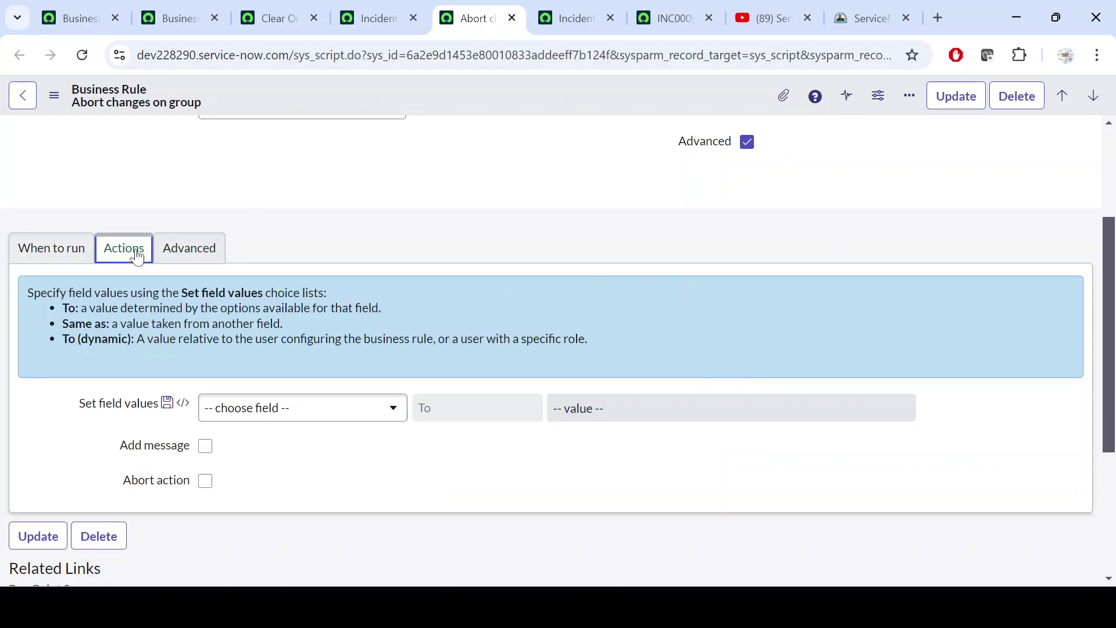
# - Open the rule's script and examine the line assigning current.assigned_to to the assigned_to variable
pyautogui.click(191, 247)
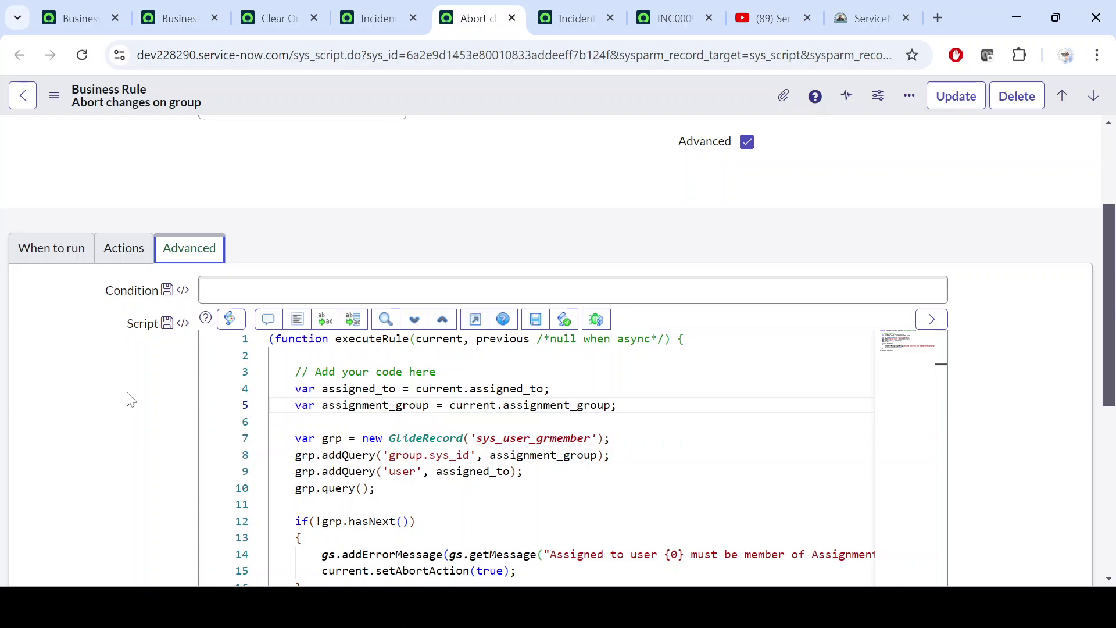
pyautogui.scroll(2, 127, 392)
pyautogui.scroll(-3, 127, 392)
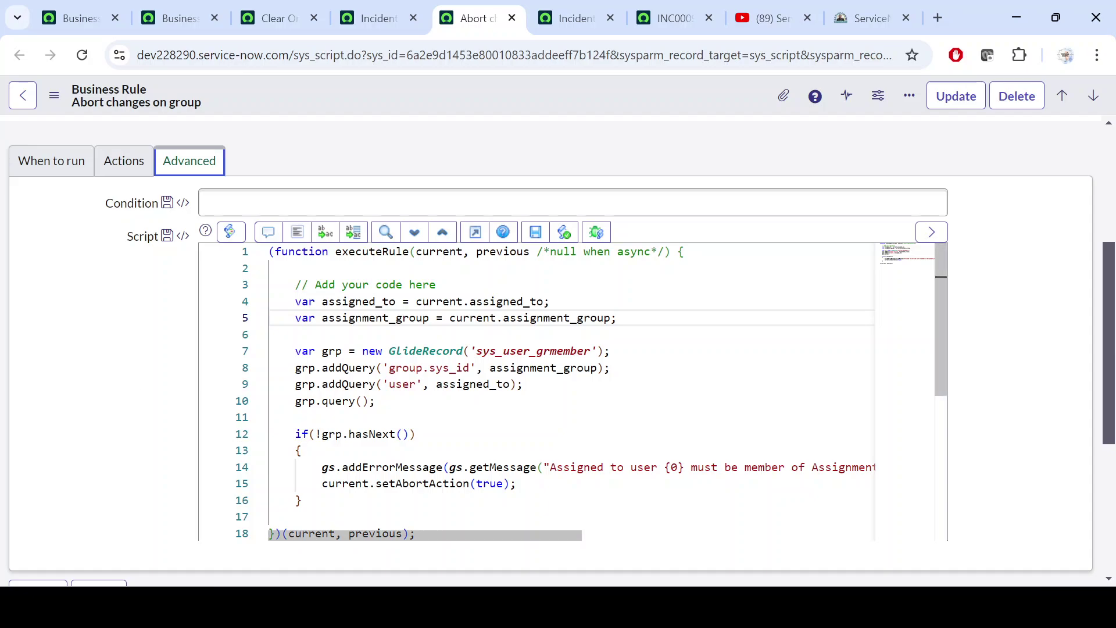
pyautogui.click(549, 302)
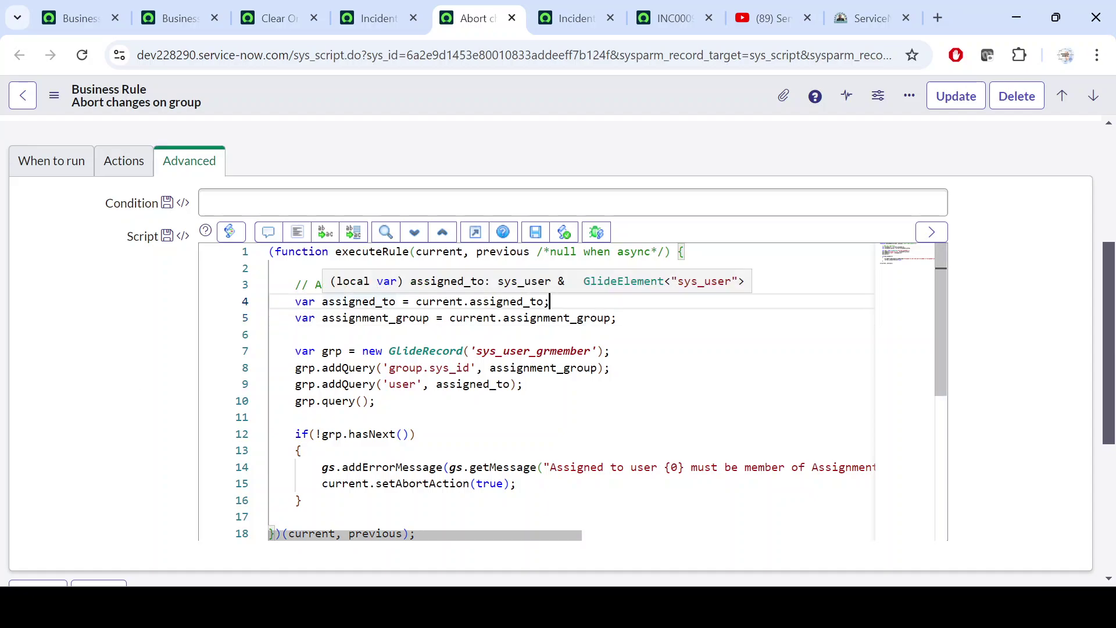
pyautogui.moveTo(322, 302); pyautogui.dragTo(396, 302)
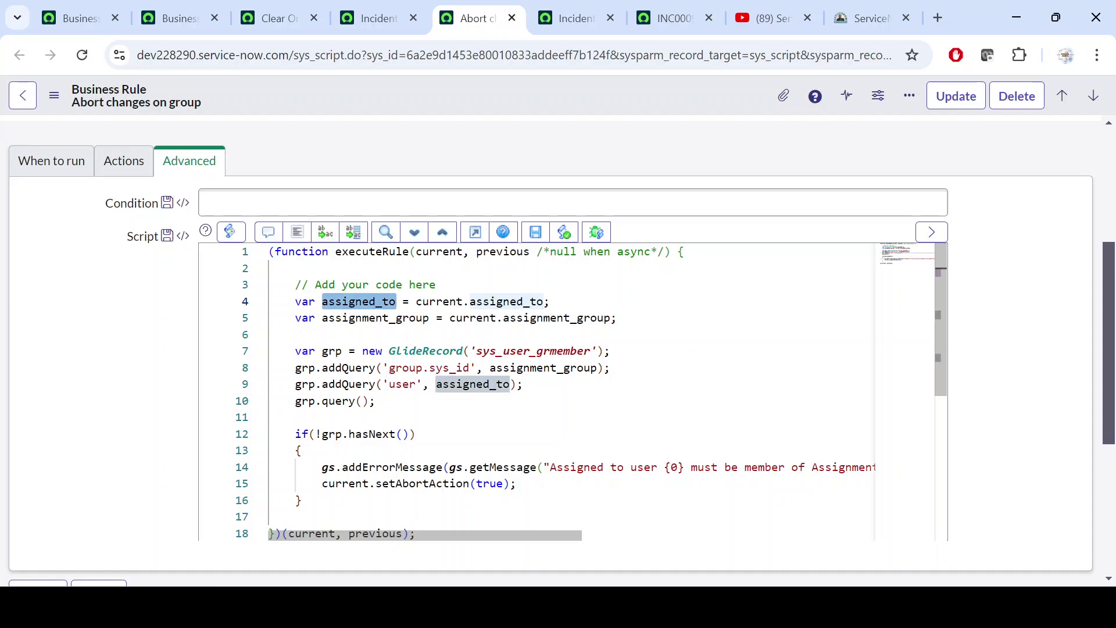
pyautogui.click(324, 302)
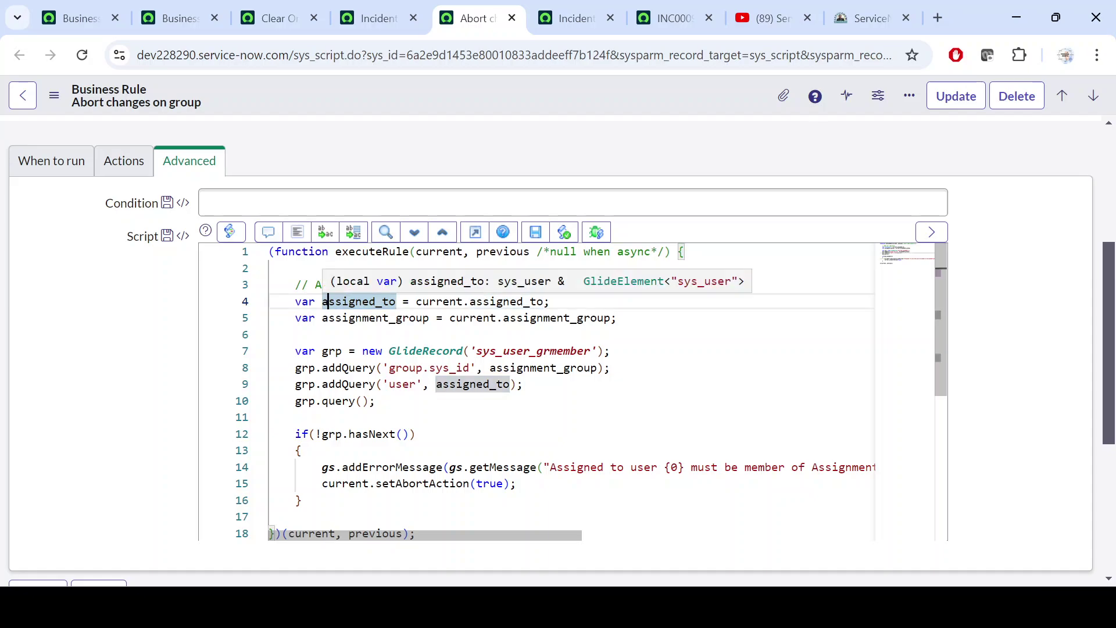
pyautogui.click(429, 302)
pyautogui.click(550, 302)
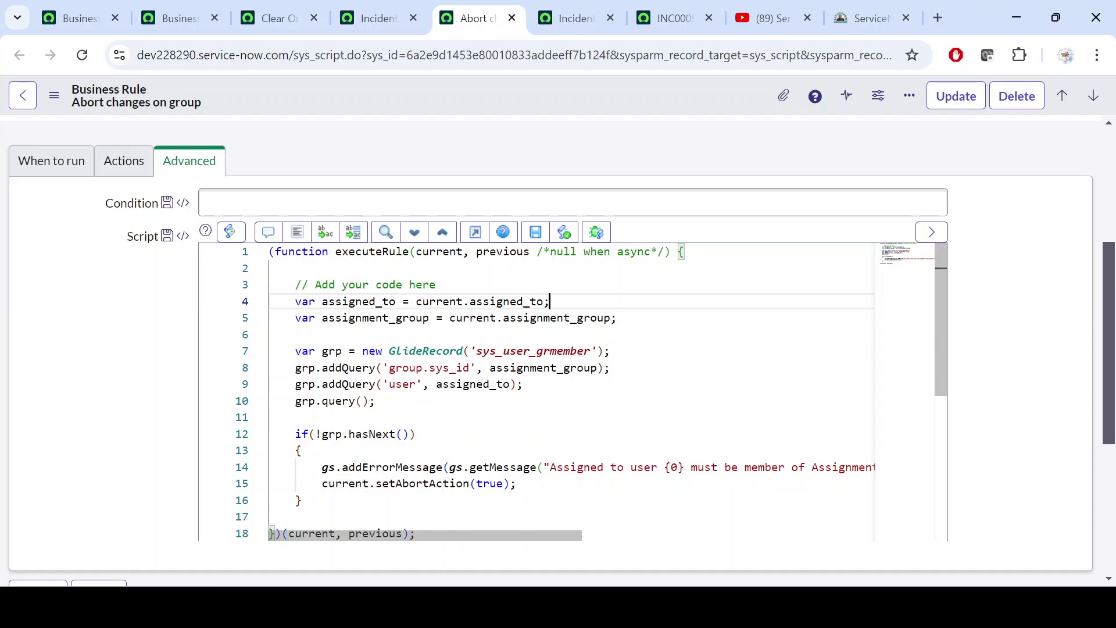
pyautogui.moveTo(550, 302); pyautogui.dragTo(415, 301)
pyautogui.moveTo(315, 302); pyautogui.dragTo(389, 302)
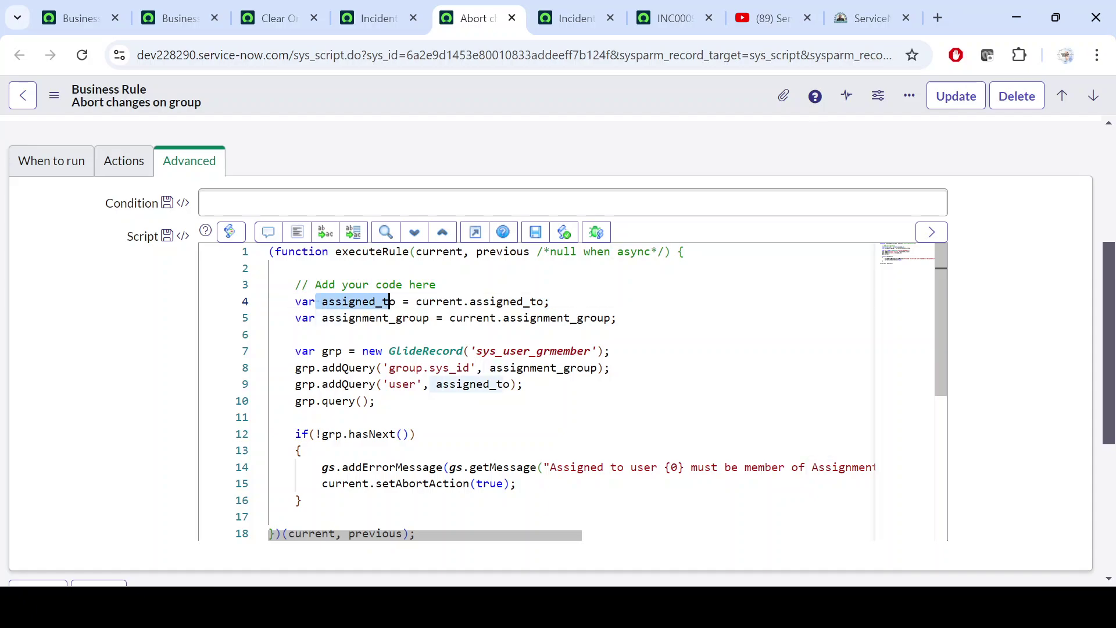
# - Check the Assigned to field on the email server incident, then return to the Abort changes on group script
pyautogui.click(677, 21)
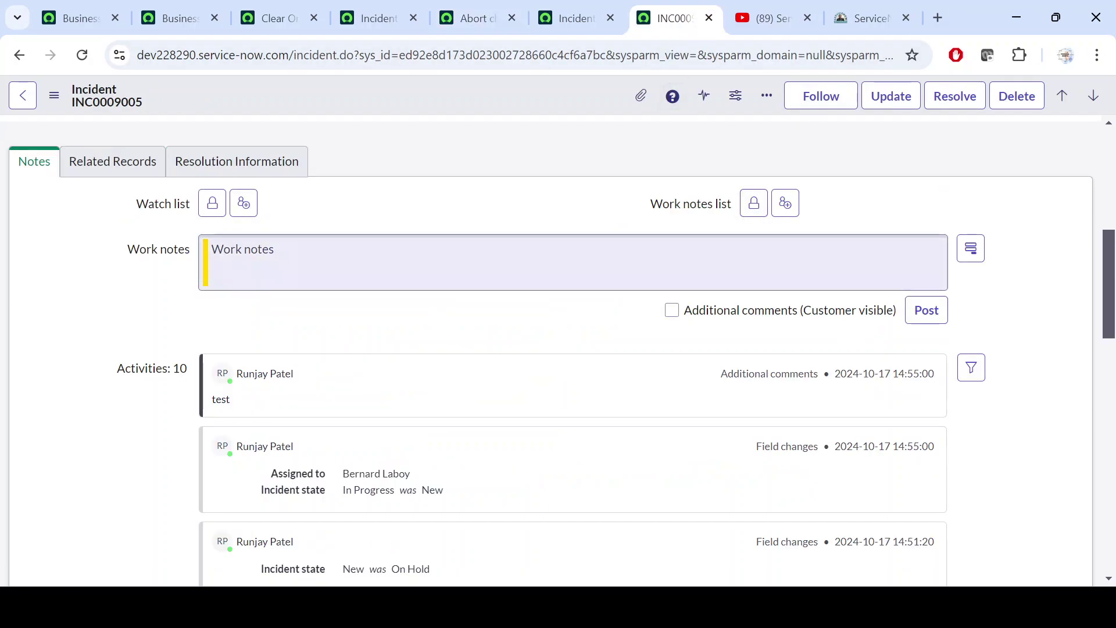
pyautogui.scroll(6, 639, 265)
pyautogui.moveTo(832, 342); pyautogui.dragTo(543, 349)
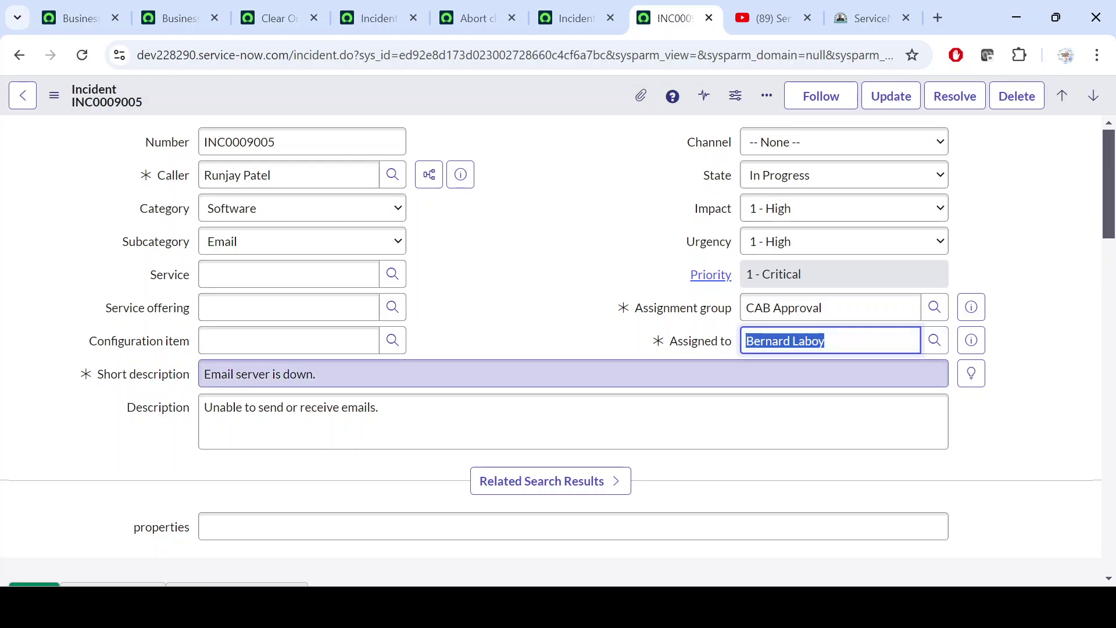
pyautogui.click(573, 11)
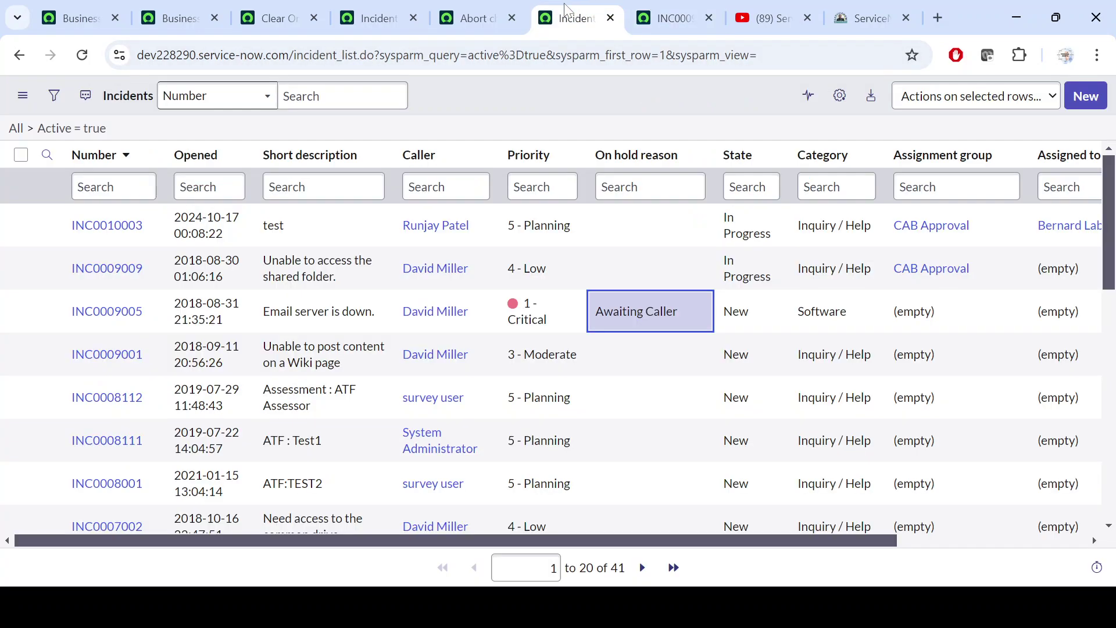
pyautogui.click(479, 9)
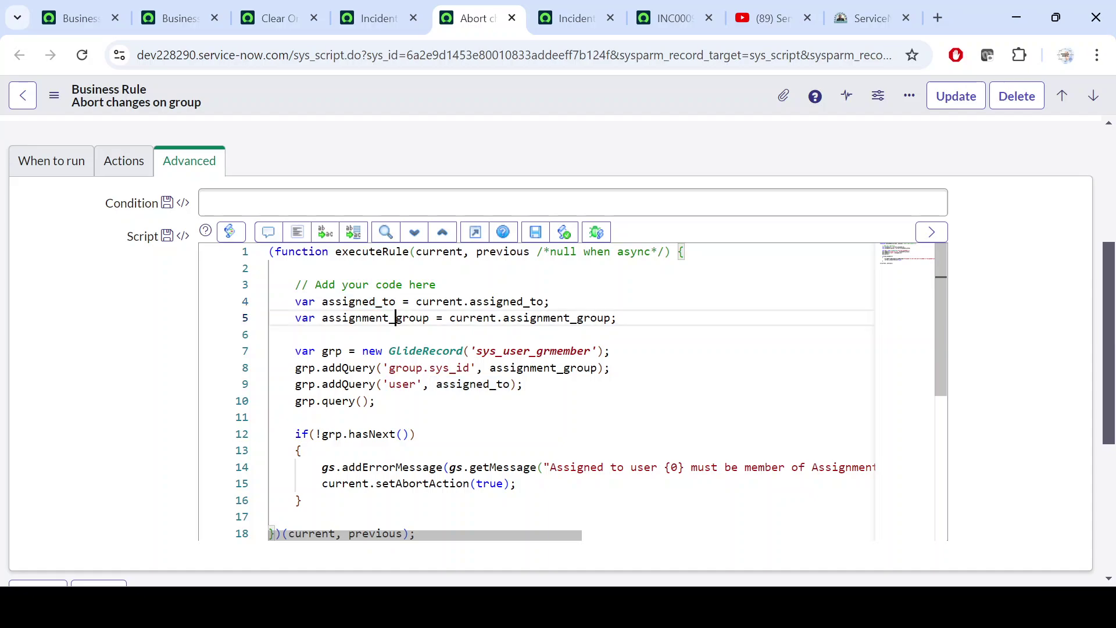
# - Compare the script's assignment_group variable with the email server incident's Assignment group field and return to the script
pyautogui.doubleClick(390, 317)
pyautogui.moveTo(624, 318); pyautogui.dragTo(450, 318)
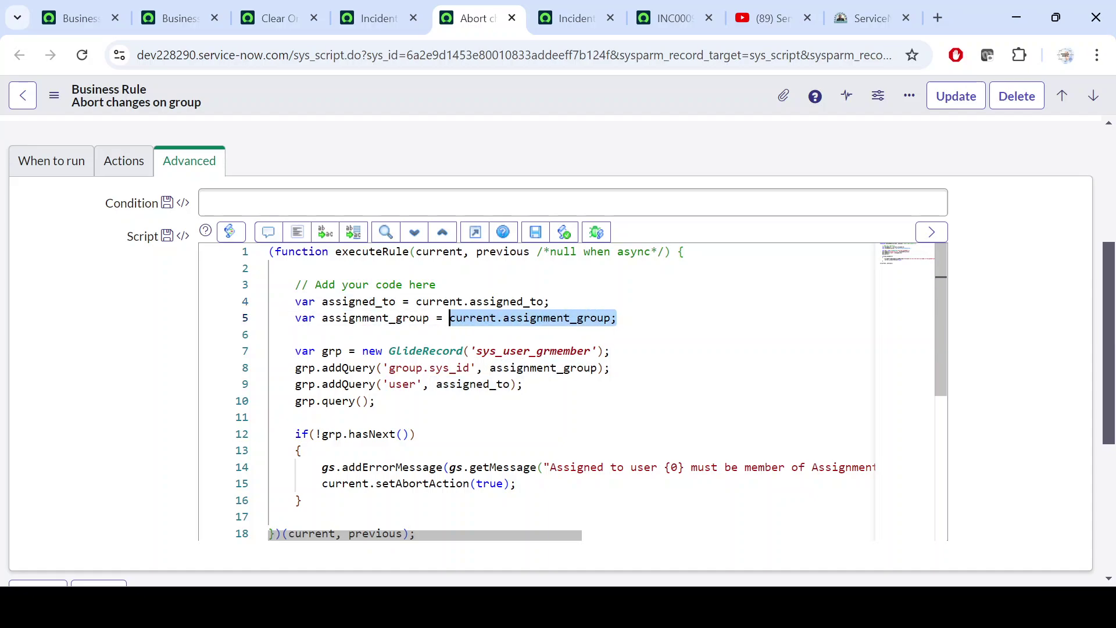
pyautogui.click(672, 21)
pyautogui.moveTo(831, 308); pyautogui.dragTo(667, 340)
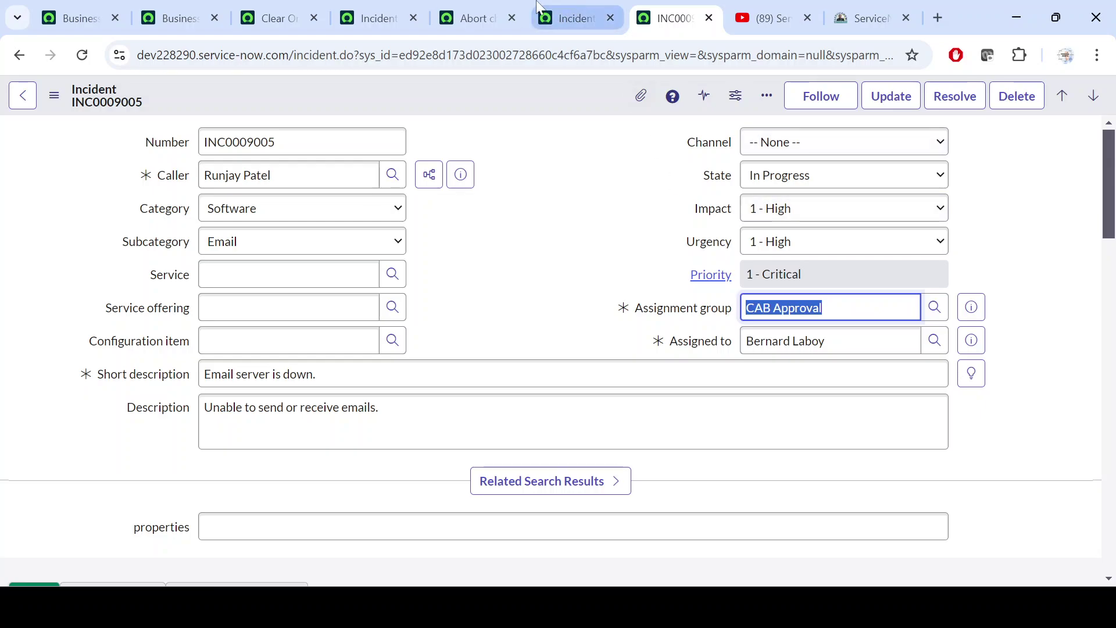
pyautogui.click(491, 6)
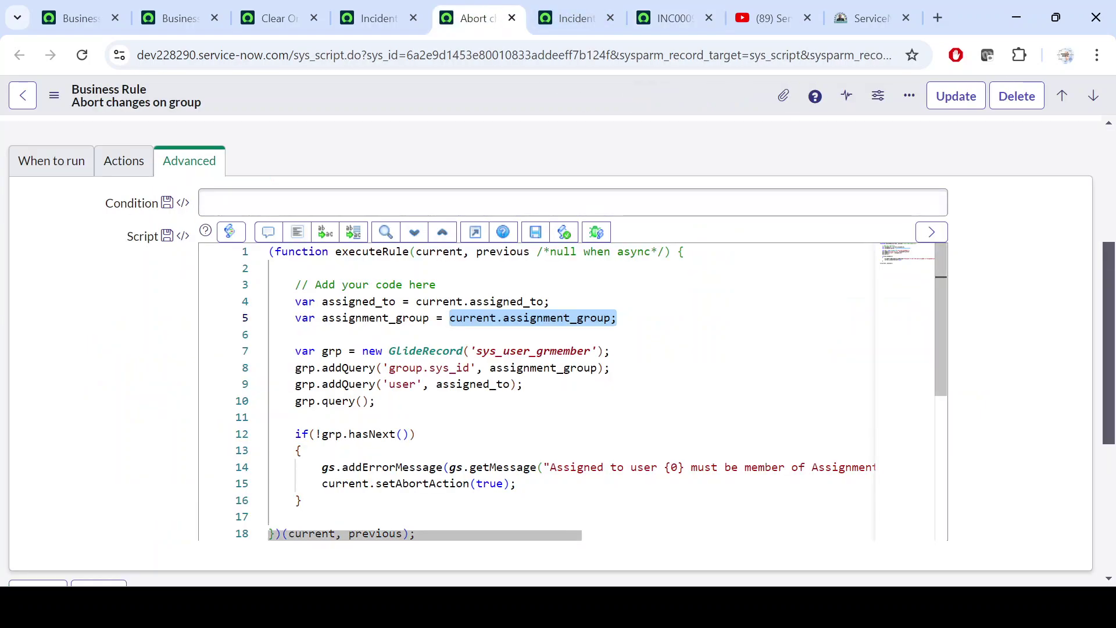
# - Highlight the assigned_to and assignment_group variable declarations in the script
pyautogui.click(617, 318)
pyautogui.hotkey('shift', 'Home')
pyautogui.hotkey('shift', 'Home')
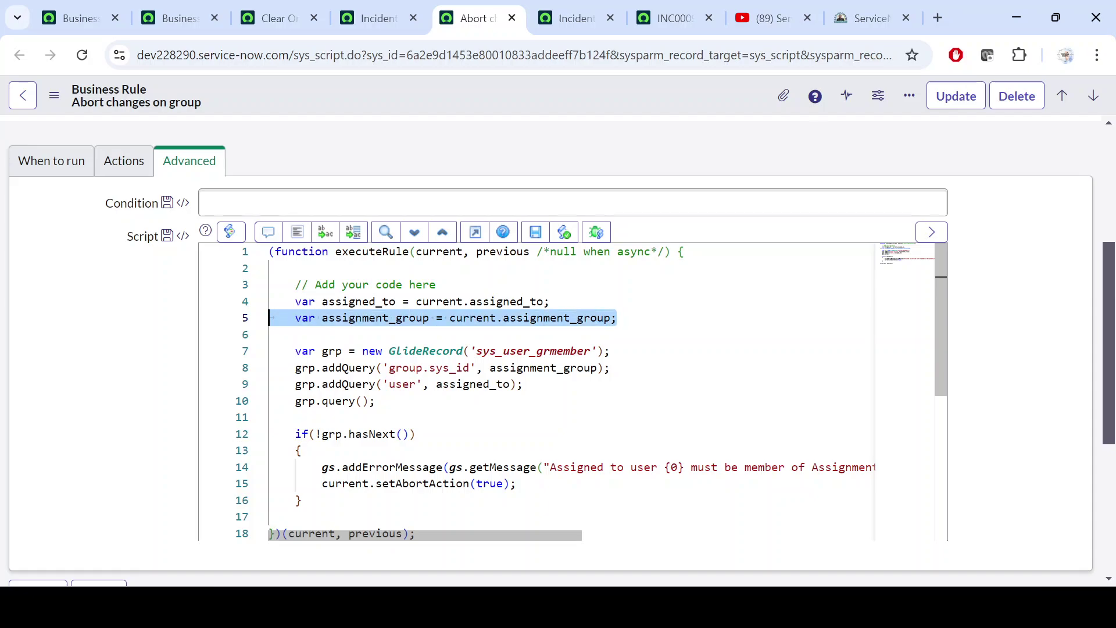
pyautogui.hotkey('shift', 'Up')
pyautogui.hotkey('shift', 'Up')
pyautogui.click(612, 368)
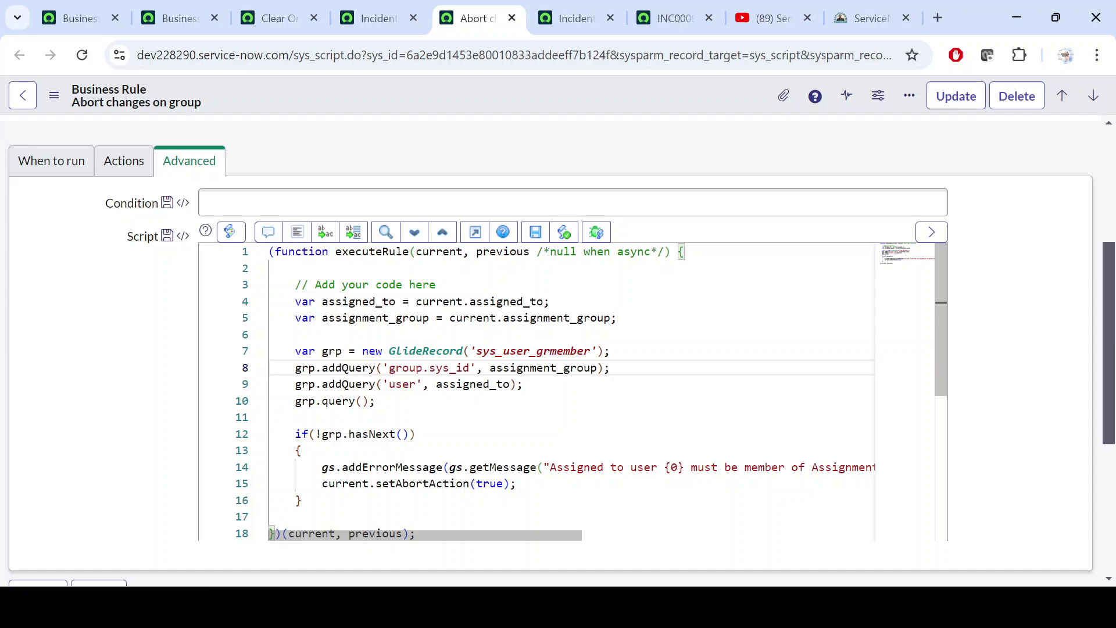
# - Examine the GlideRecord on sys_user_grmember and its group.sys_id and user query conditions against the declared variables
pyautogui.moveTo(610, 351); pyautogui.dragTo(436, 350)
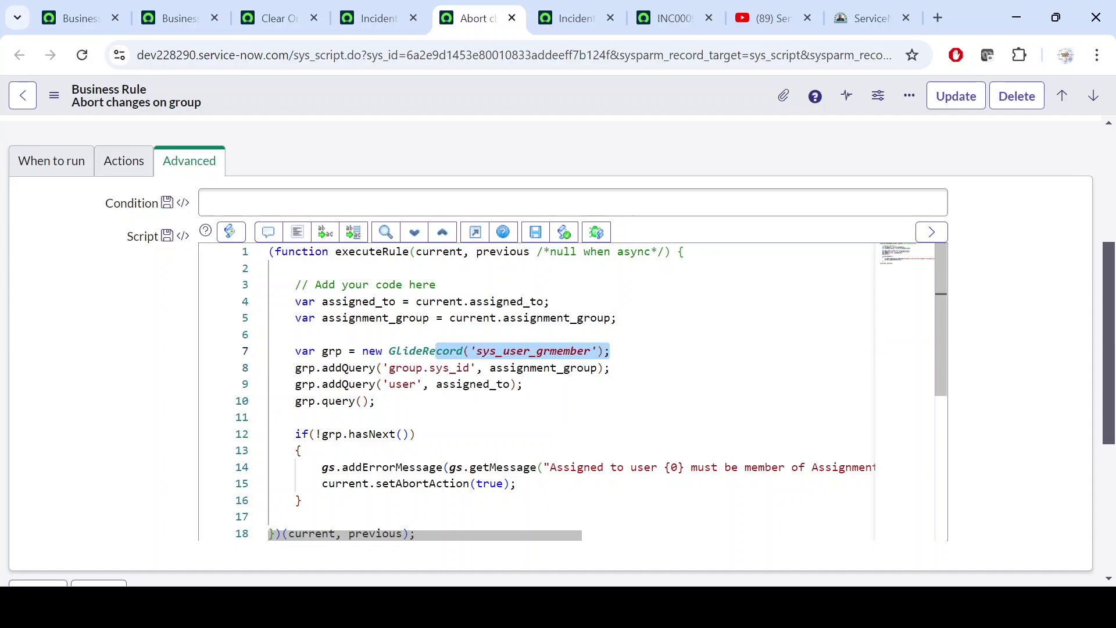
pyautogui.click(611, 351)
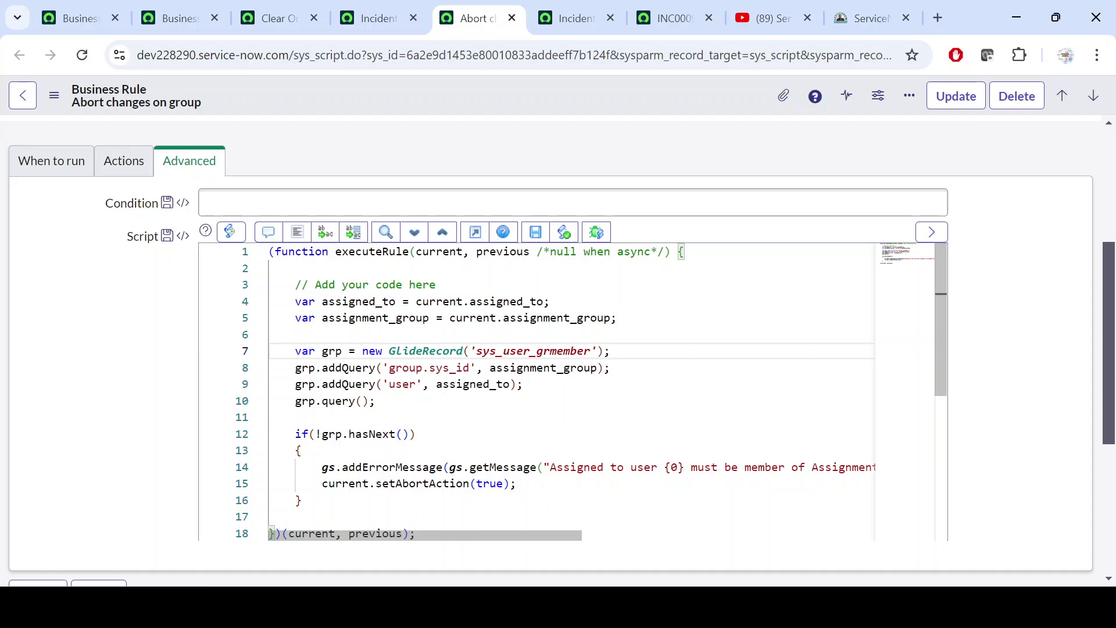
pyautogui.doubleClick(543, 368)
pyautogui.moveTo(618, 318); pyautogui.dragTo(443, 318)
pyautogui.doubleClick(376, 318)
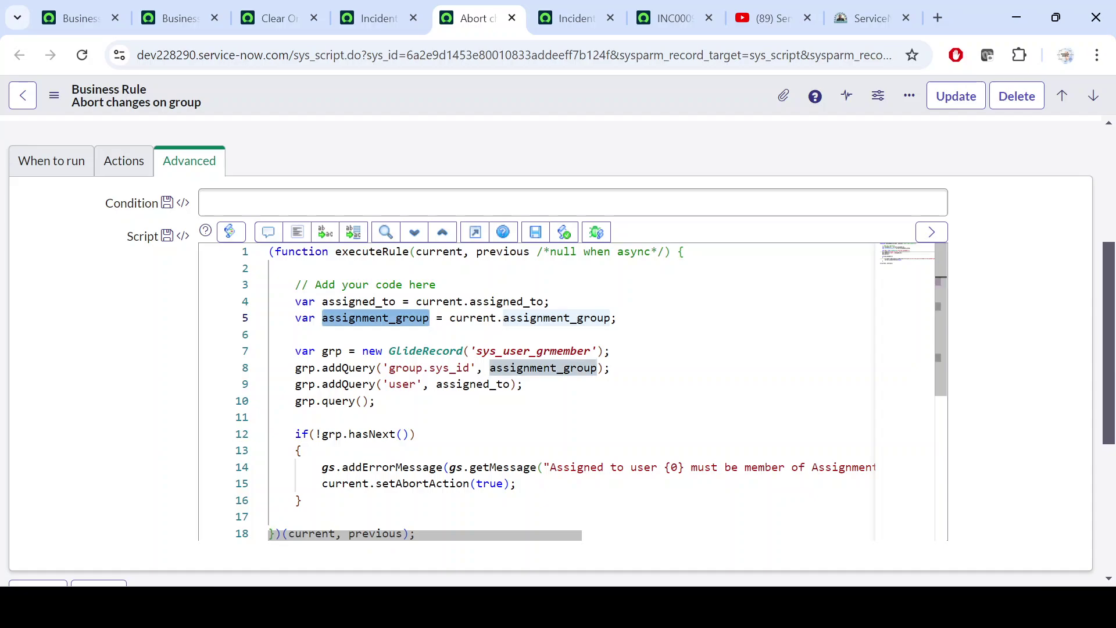
pyautogui.moveTo(389, 367); pyautogui.dragTo(470, 367)
pyautogui.click(549, 368)
pyautogui.click(612, 368)
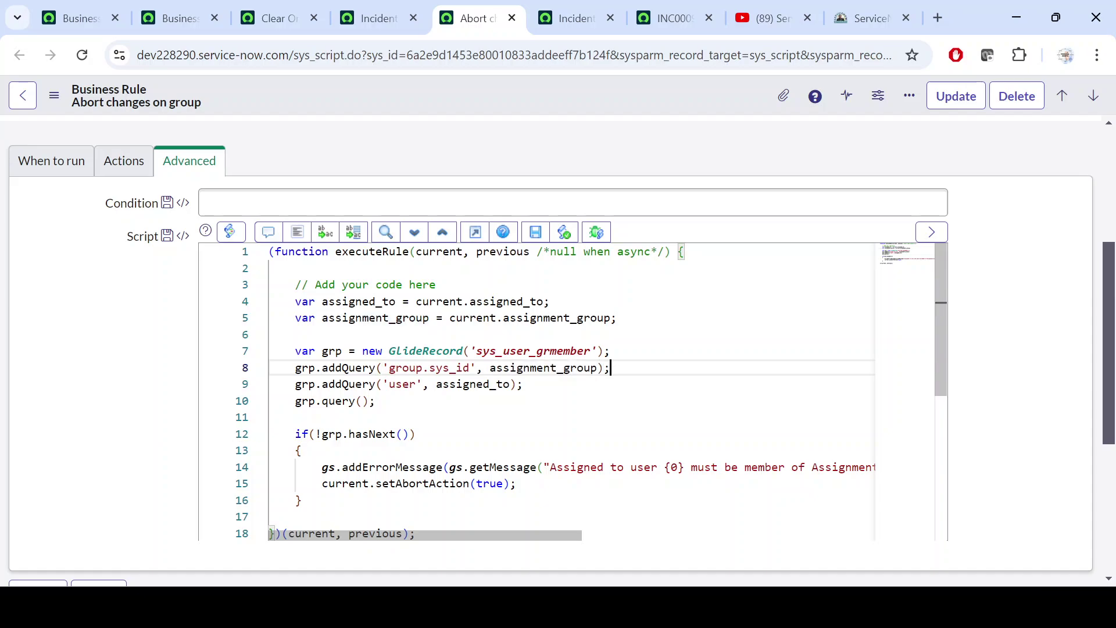
pyautogui.click(403, 384)
pyautogui.doubleClick(472, 384)
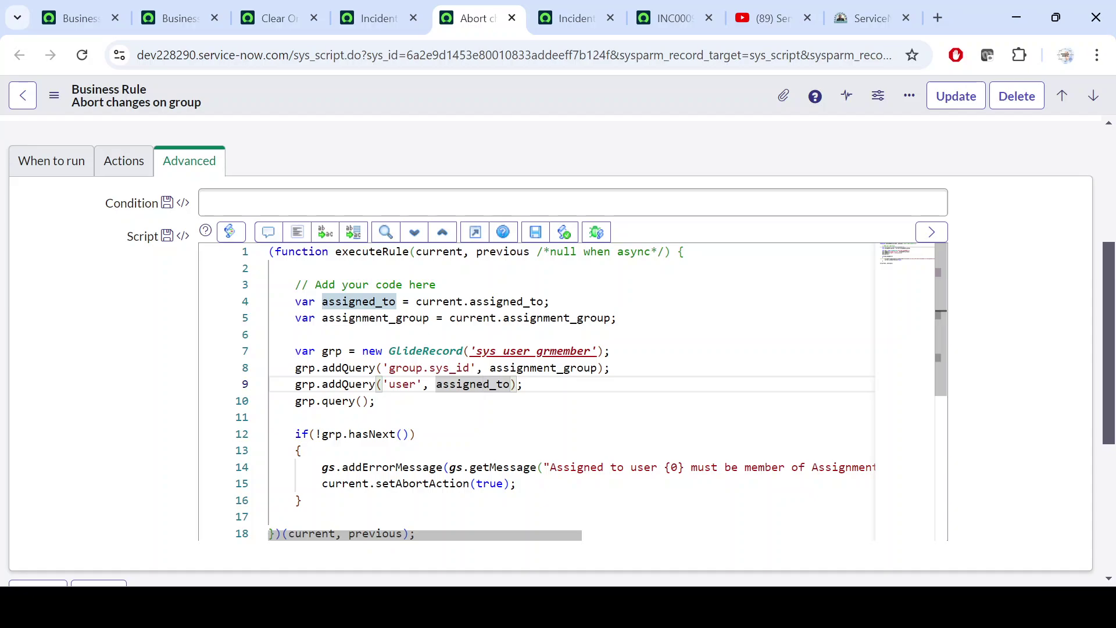
# - Open the sys_user_grmember table definition from the script, then return to the business rule
pyautogui.rightClick(527, 352)
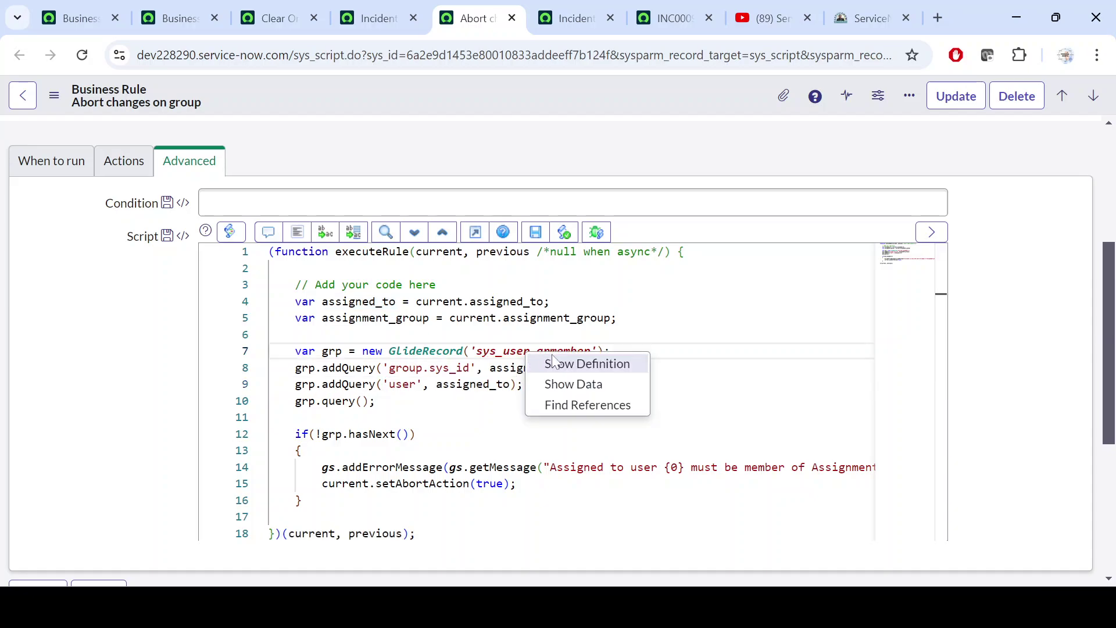
pyautogui.click(582, 365)
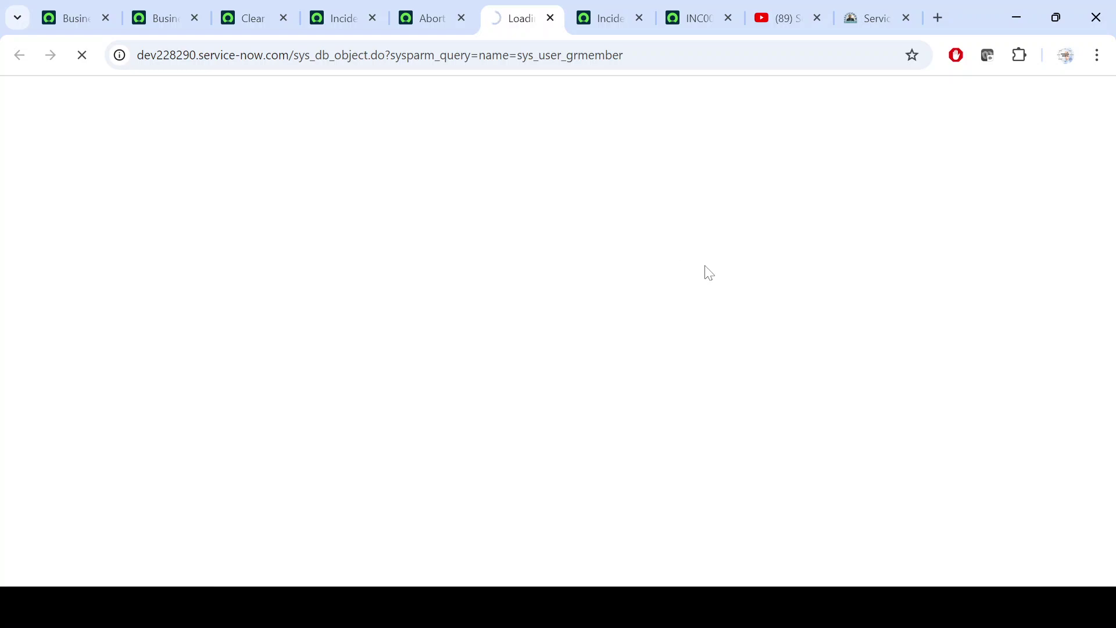
pyautogui.click(437, 7)
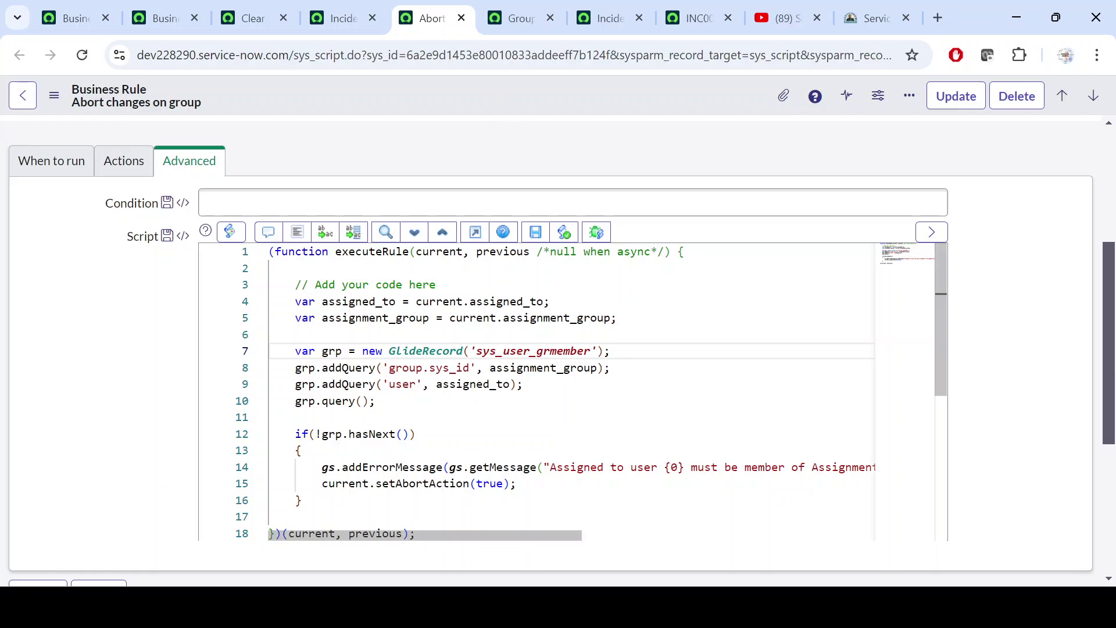
# - Trace the assigned_to and assignment_group variables from their declarations into the two addQuery lines
pyautogui.doubleClick(361, 302)
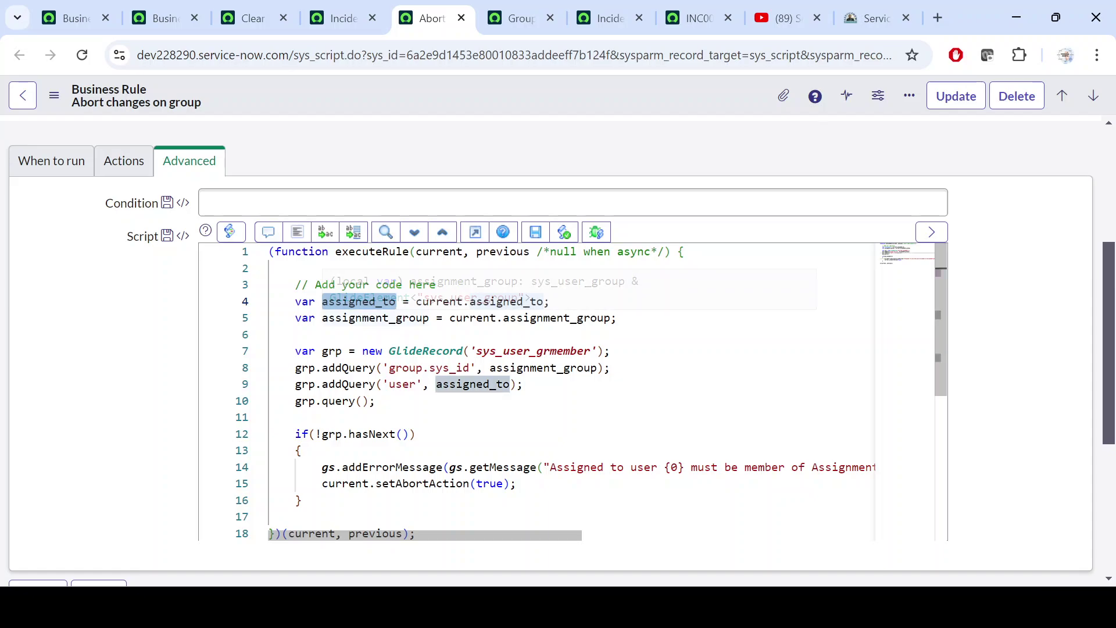
pyautogui.doubleClick(361, 317)
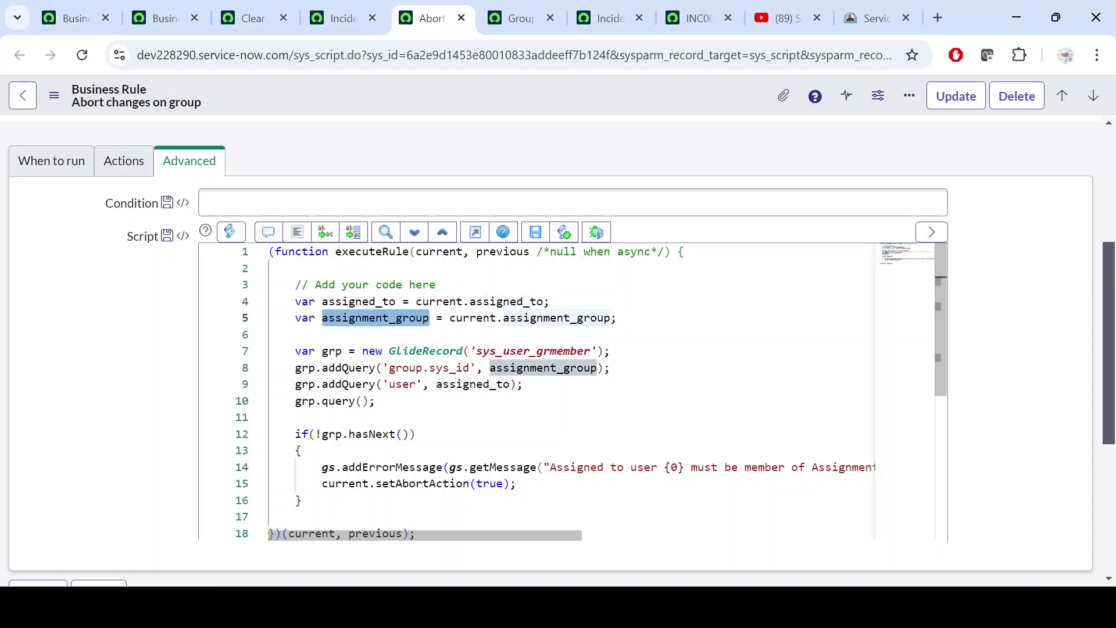
pyautogui.click(611, 351)
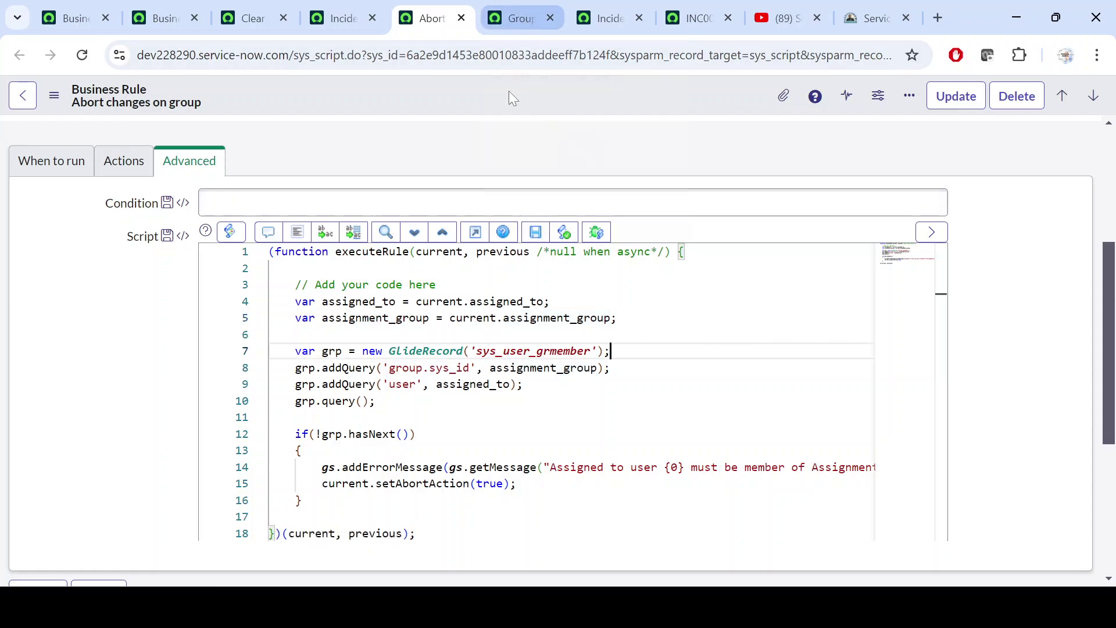
pyautogui.doubleClick(535, 367)
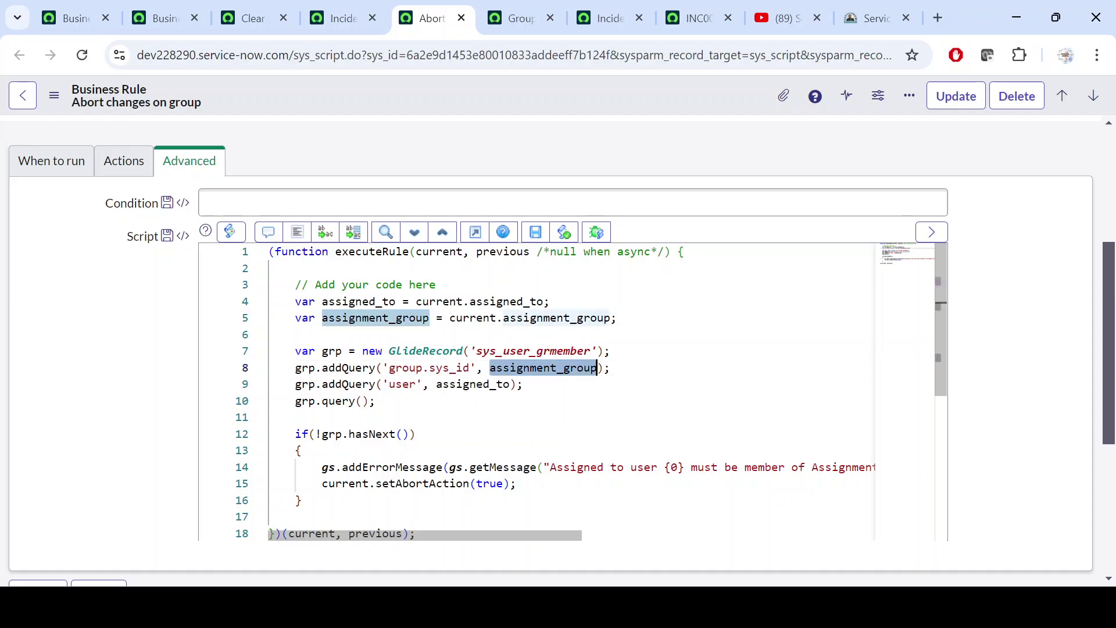
pyautogui.doubleClick(472, 384)
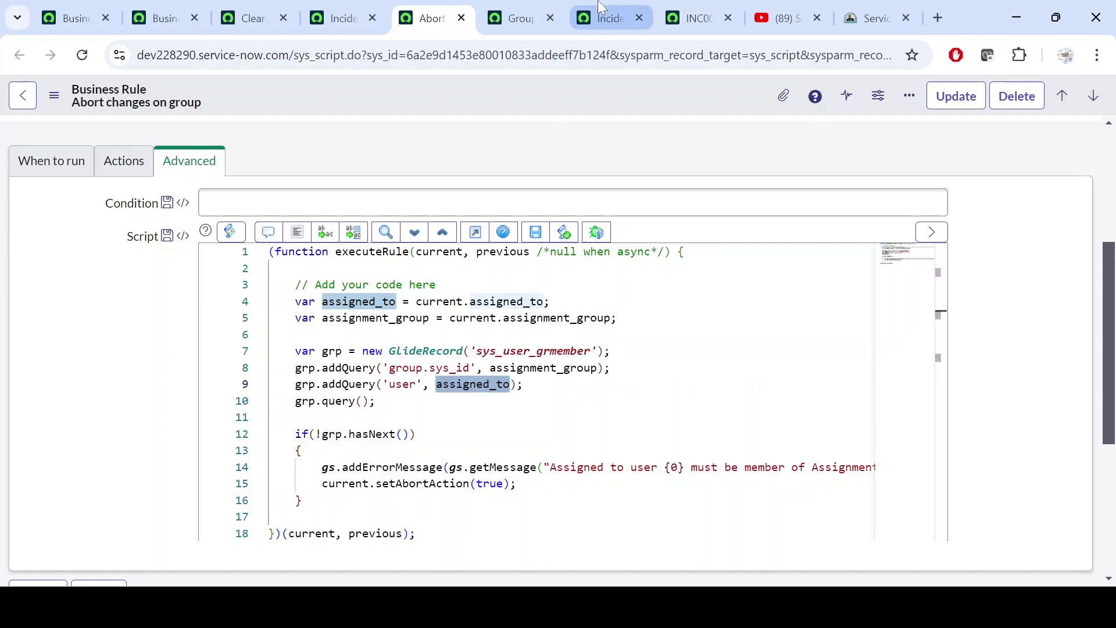
# - Close the Group Member table definition, open the sys_user_grmember record list from the script, and show its filter builder
pyautogui.click(520, 7)
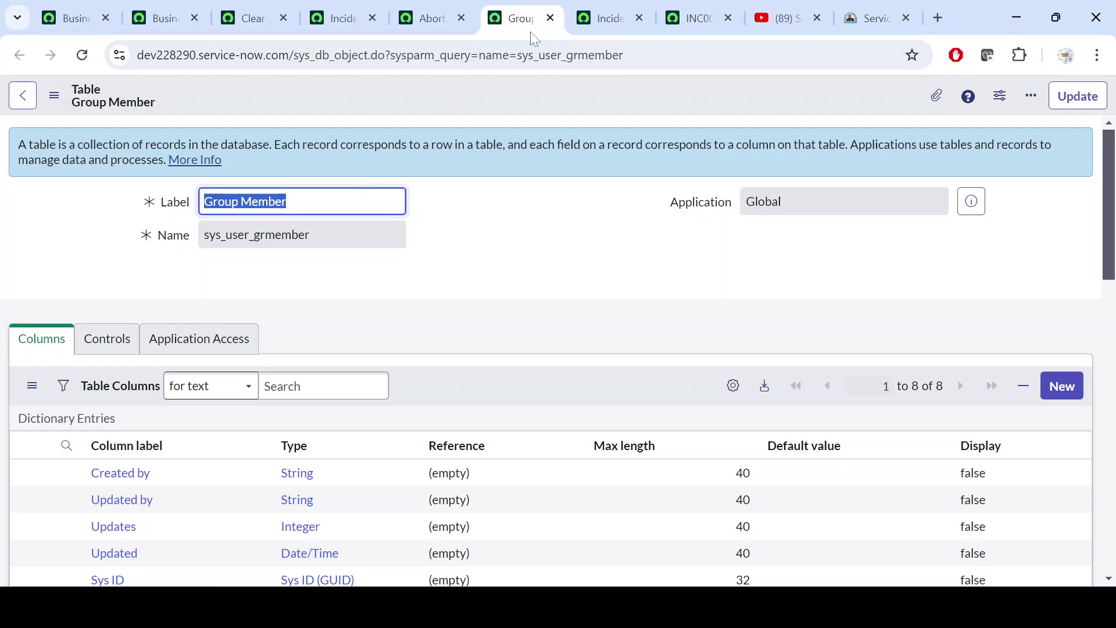
pyautogui.click(551, 18)
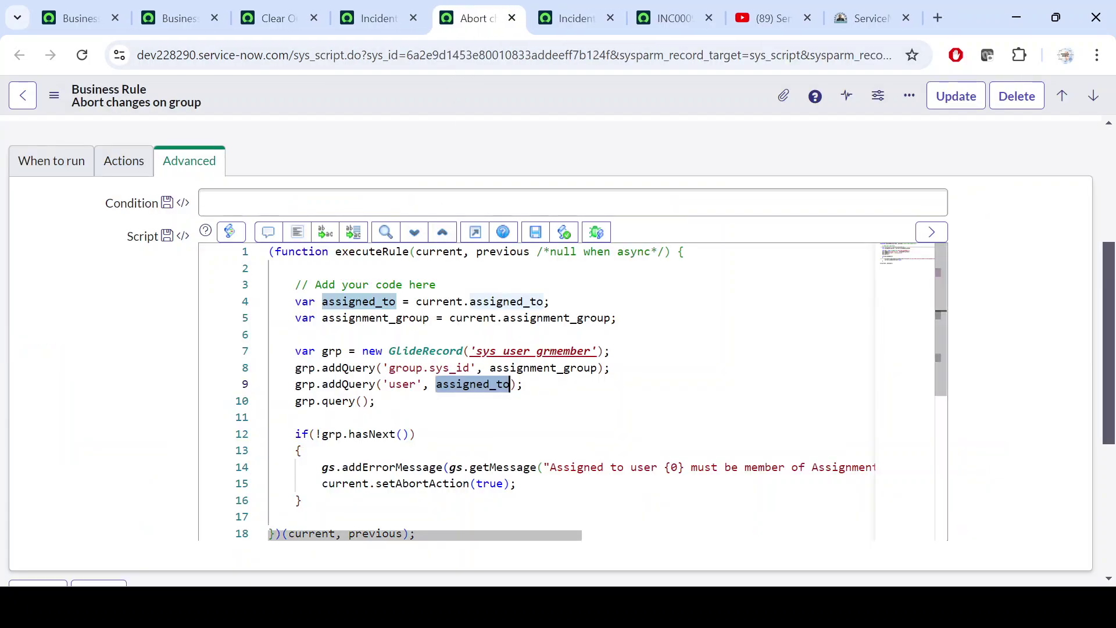
pyautogui.rightClick(532, 353)
pyautogui.click(579, 389)
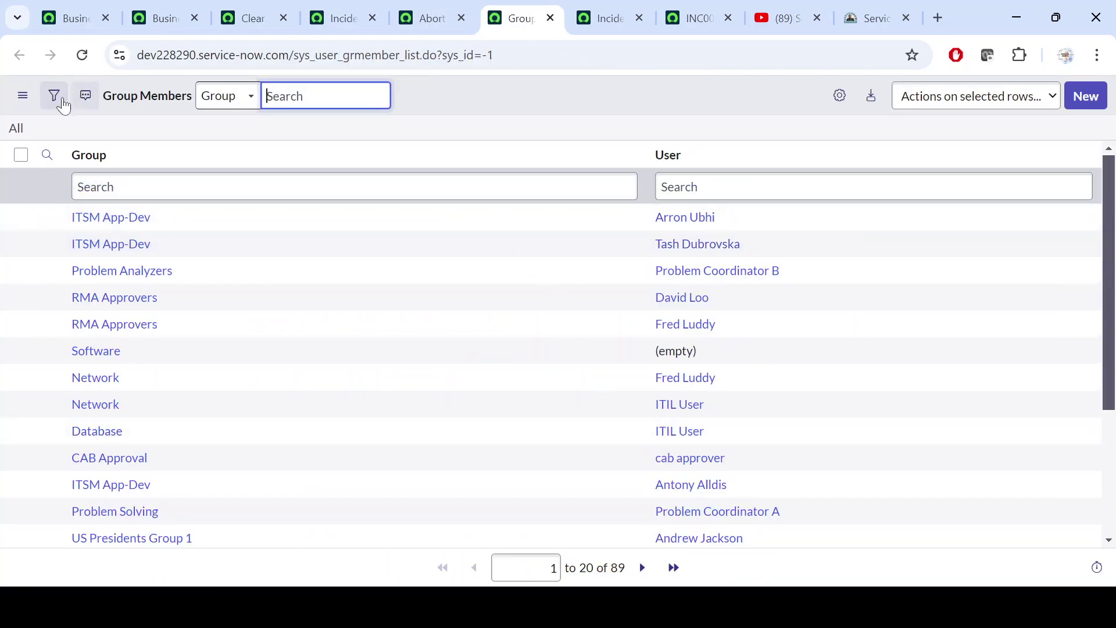
pyautogui.click(56, 99)
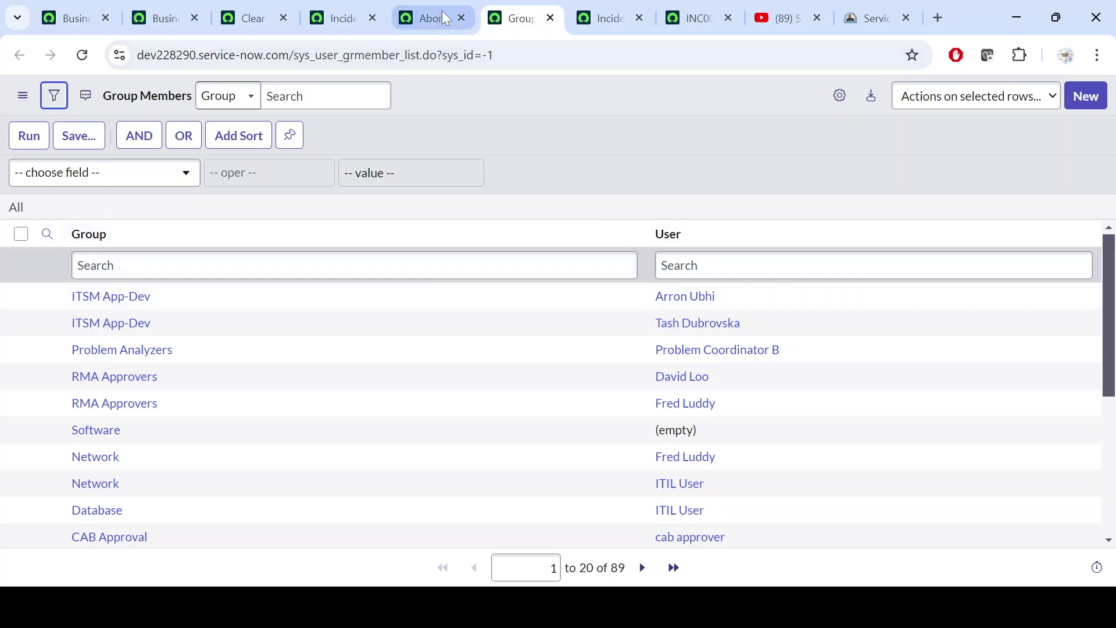
# - Compare the script's sys_user_grmember GlideRecord and its group and user query lines with the Group Members list
pyautogui.click(433, 18)
pyautogui.click(503, 368)
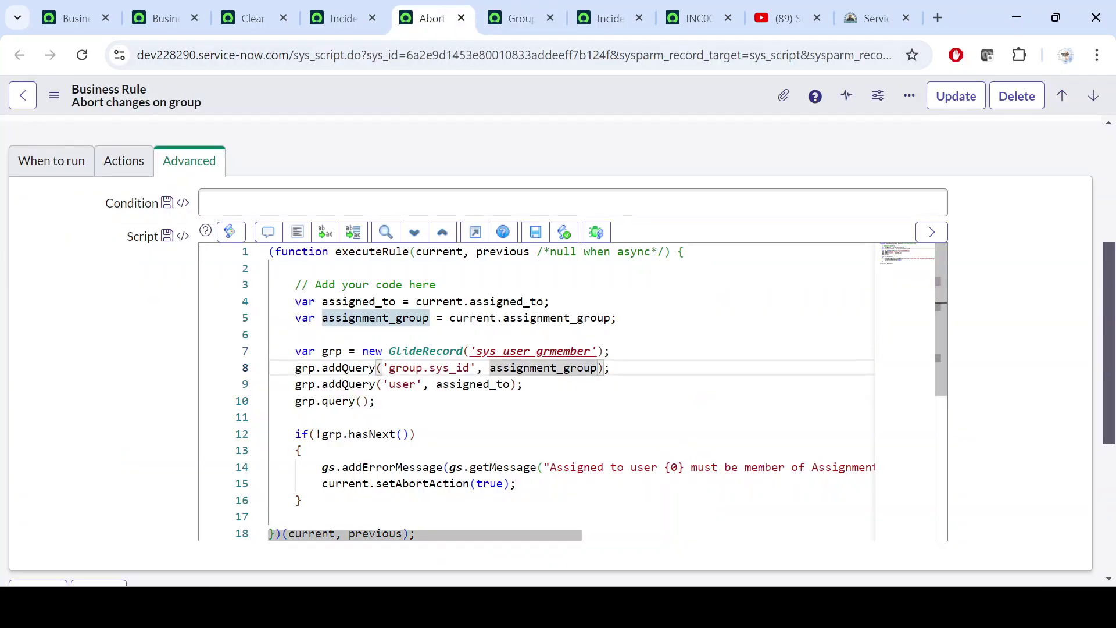
pyautogui.moveTo(612, 351); pyautogui.dragTo(296, 352)
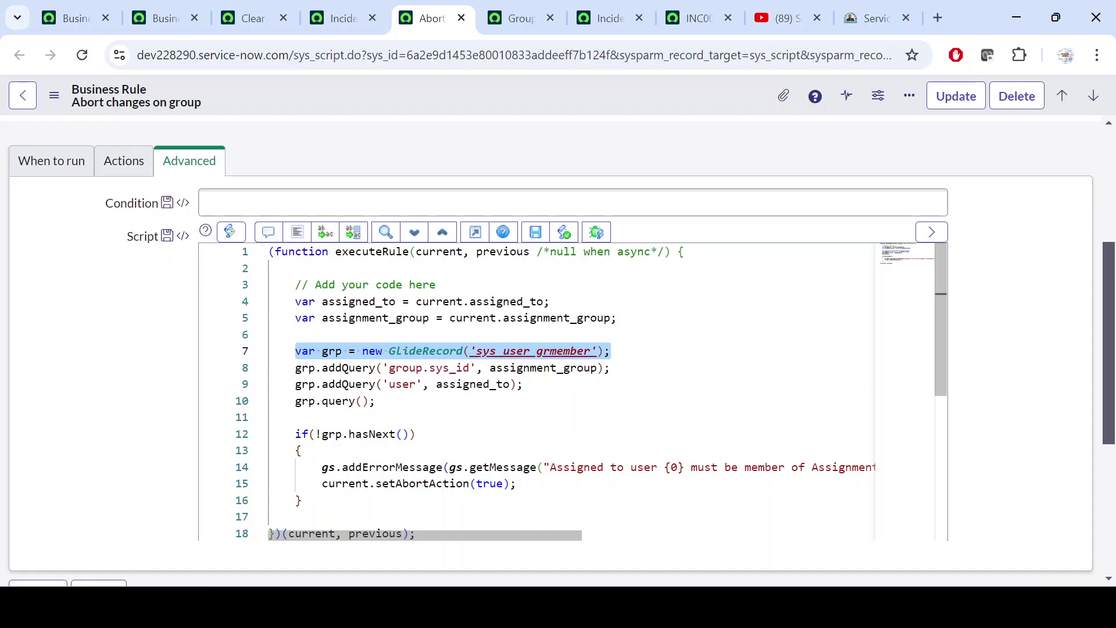
pyautogui.click(536, 351)
pyautogui.click(515, 22)
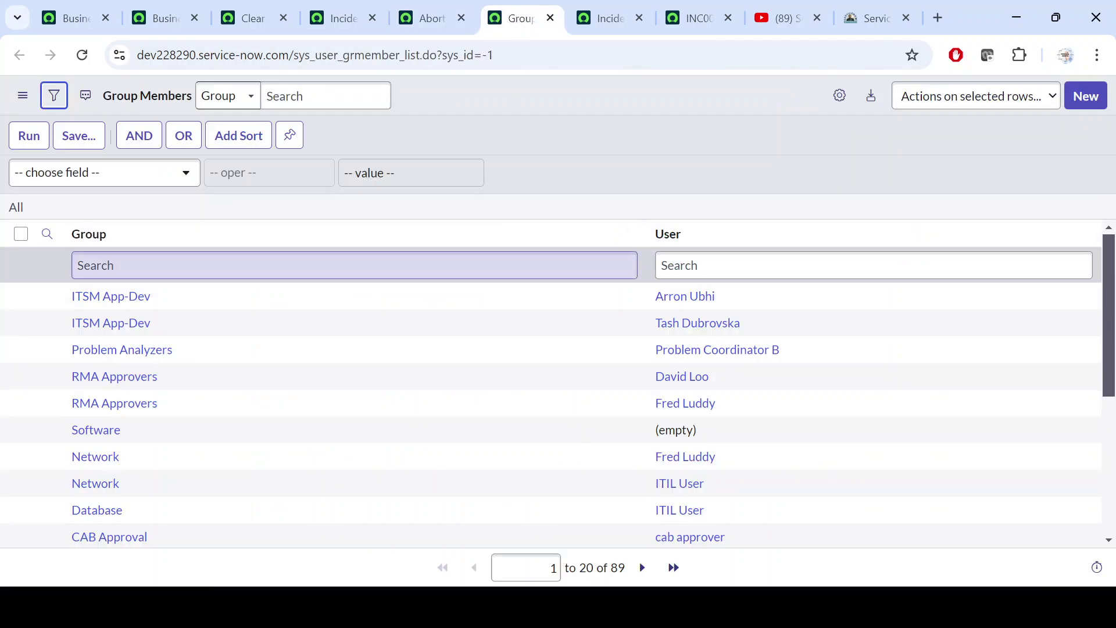
pyautogui.click(429, 14)
pyautogui.moveTo(375, 400); pyautogui.dragTo(295, 368)
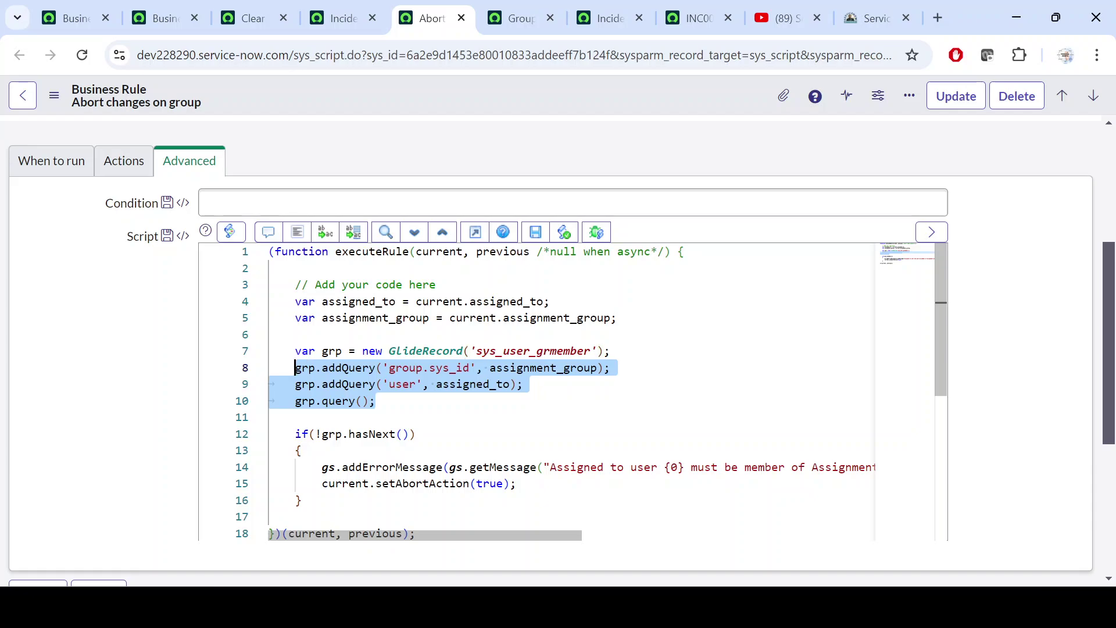
pyautogui.click(528, 368)
pyautogui.click(463, 383)
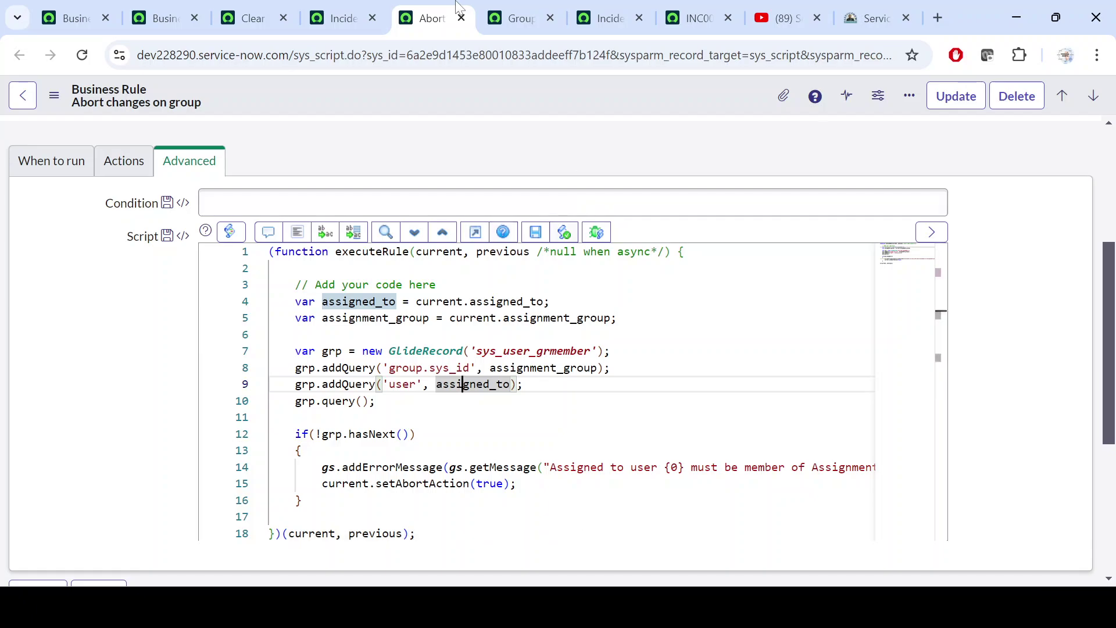
# - Start a filter condition on the Group field in the Group Members list
pyautogui.click(555, 11)
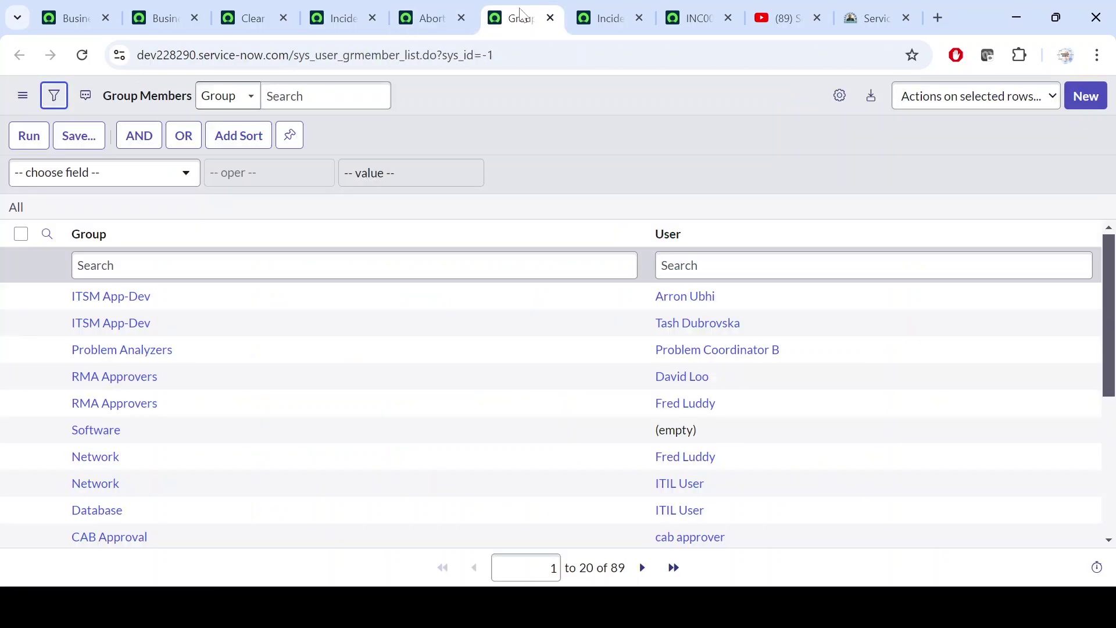
pyautogui.click(140, 172)
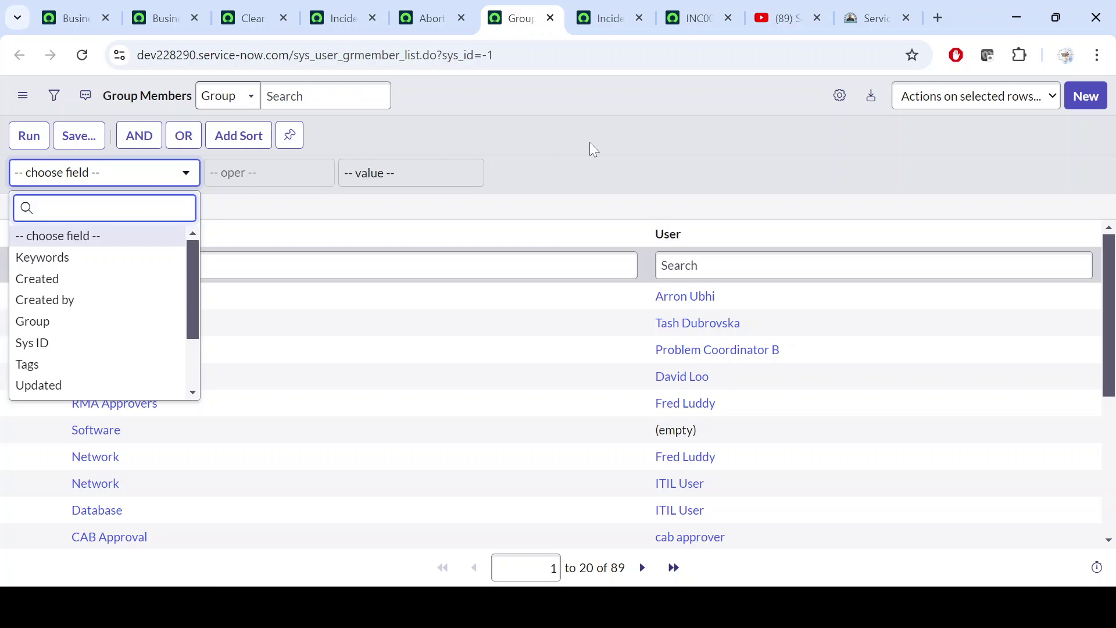
pyautogui.click(591, 143)
pyautogui.click(124, 175)
pyautogui.write('gr')
pyautogui.click(153, 240)
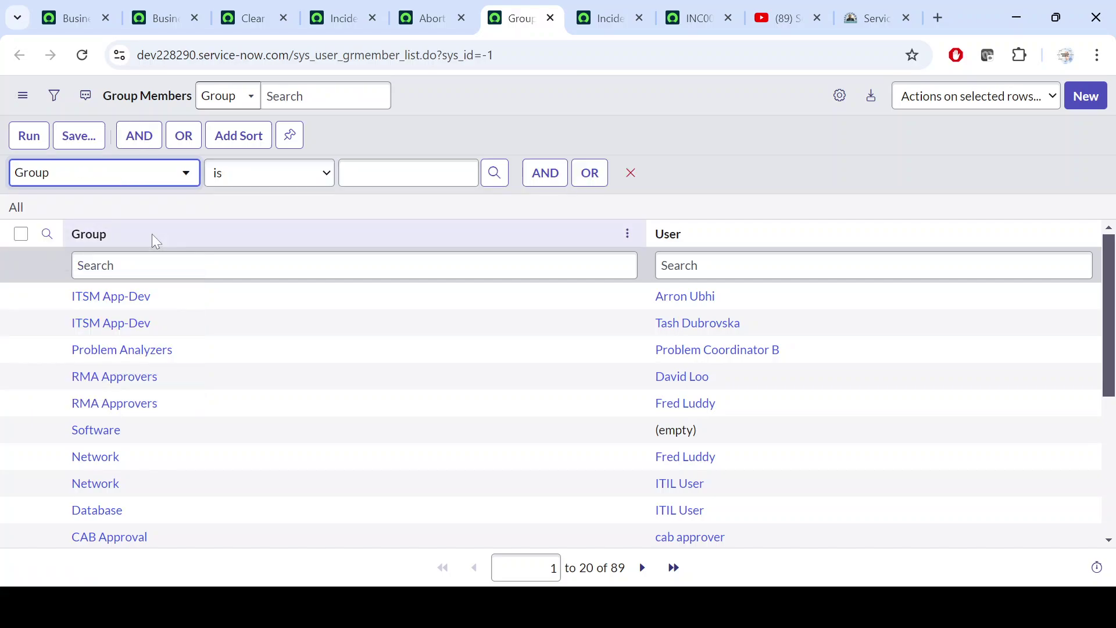
# - Copy CAB Approval from the incident's assignment group into the Group condition's value, showing the incident's technical field names on the way
pyautogui.click(608, 18)
pyautogui.click(698, 18)
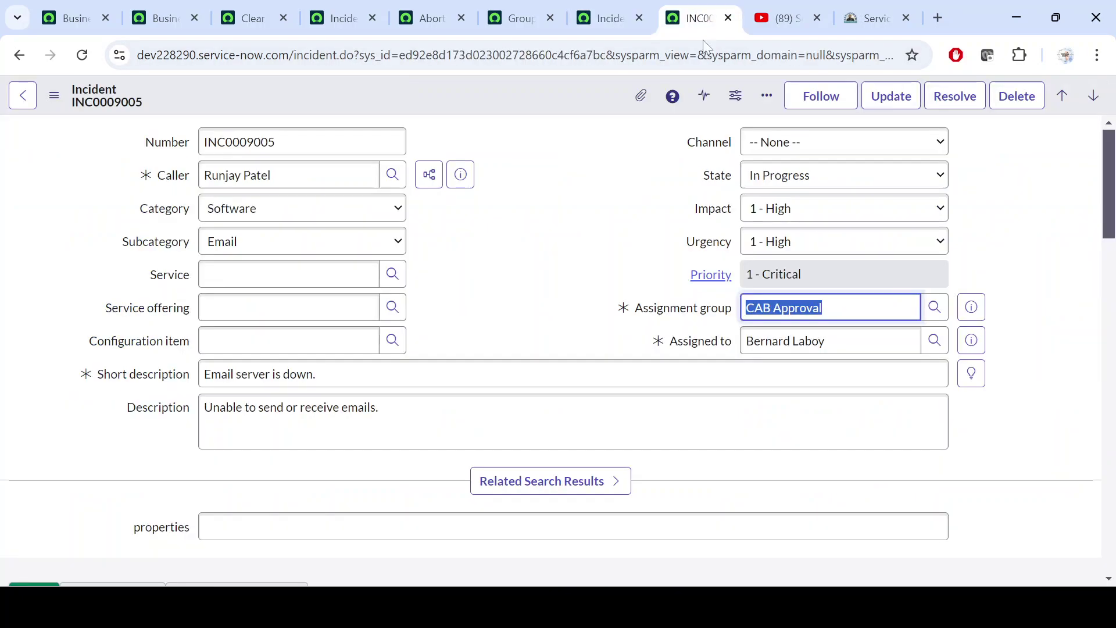
pyautogui.moveTo(837, 309); pyautogui.dragTo(691, 314)
pyautogui.hotkey('ctrl', 'c')
pyautogui.doubleClick(688, 311)
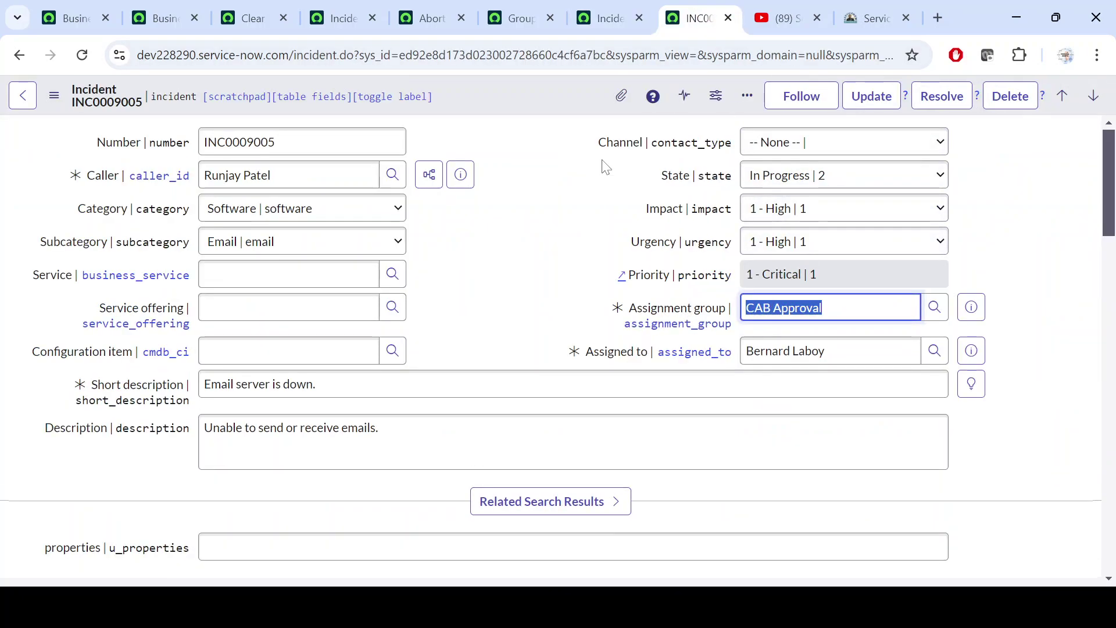
pyautogui.click(509, 7)
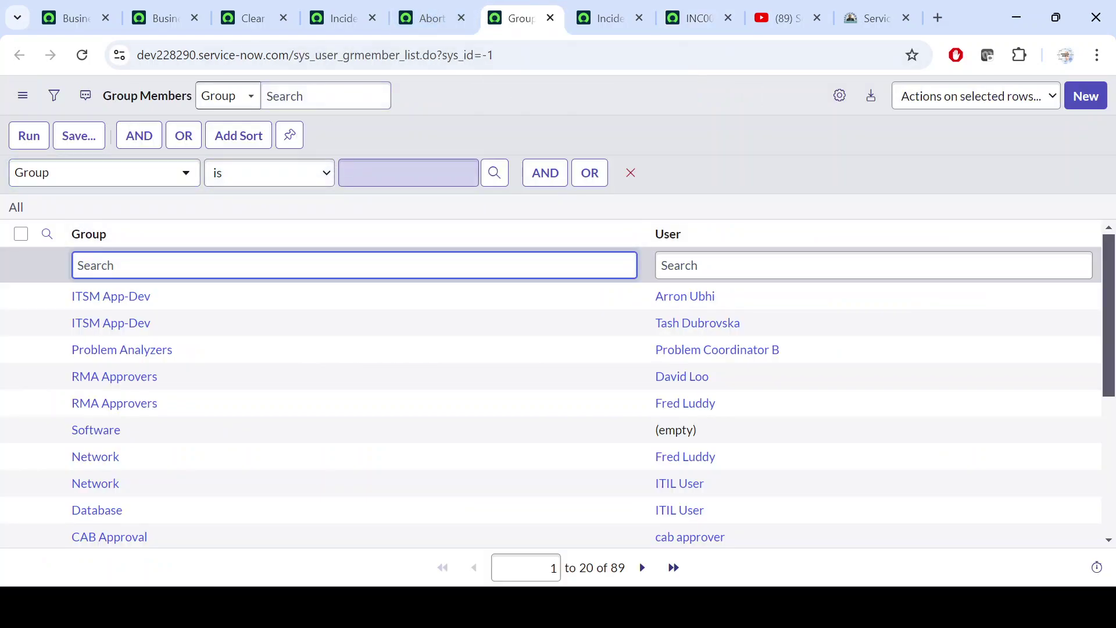
pyautogui.click(408, 173)
pyautogui.hotkey('ctrl', 'v')
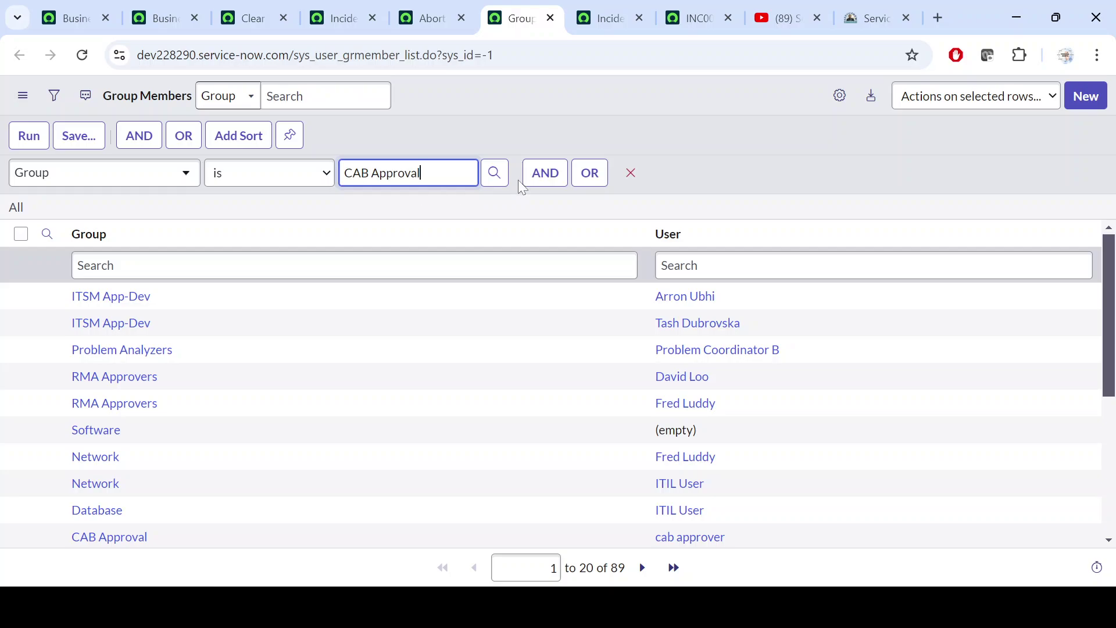
# - Add an AND condition on the User field to the Group Members filter
pyautogui.click(547, 173)
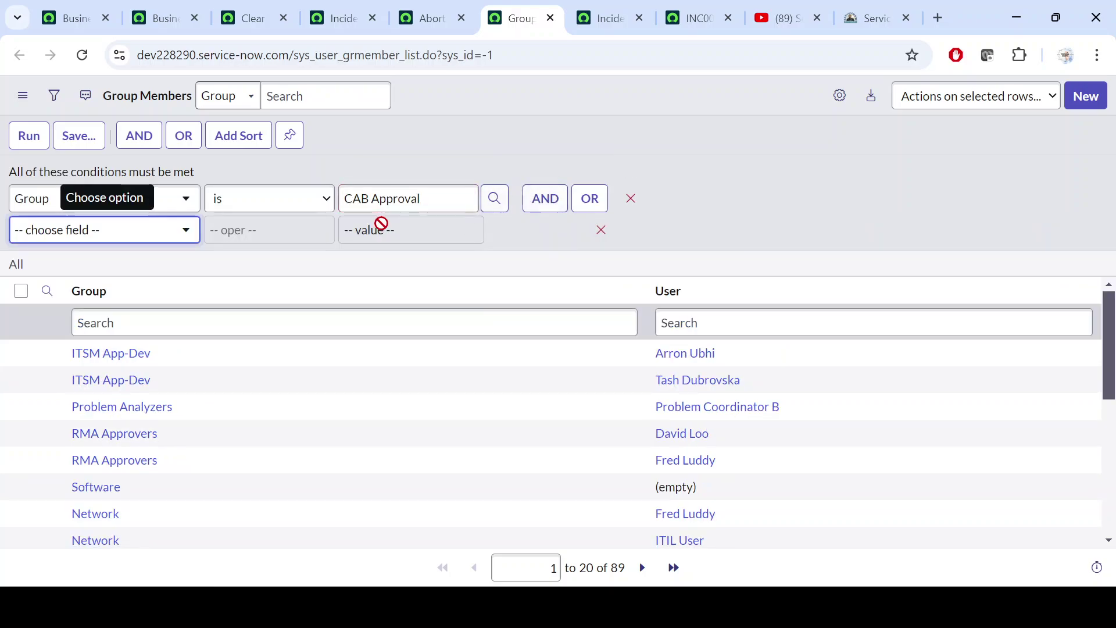
pyautogui.click(192, 232)
pyautogui.write('a')
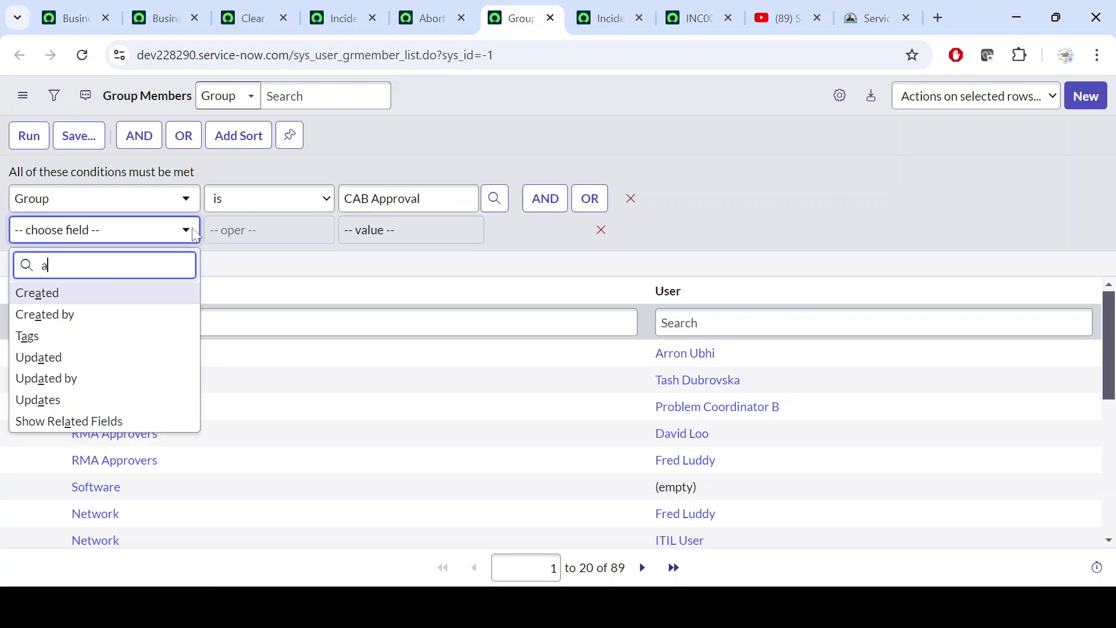
pyautogui.press('BackSpace')
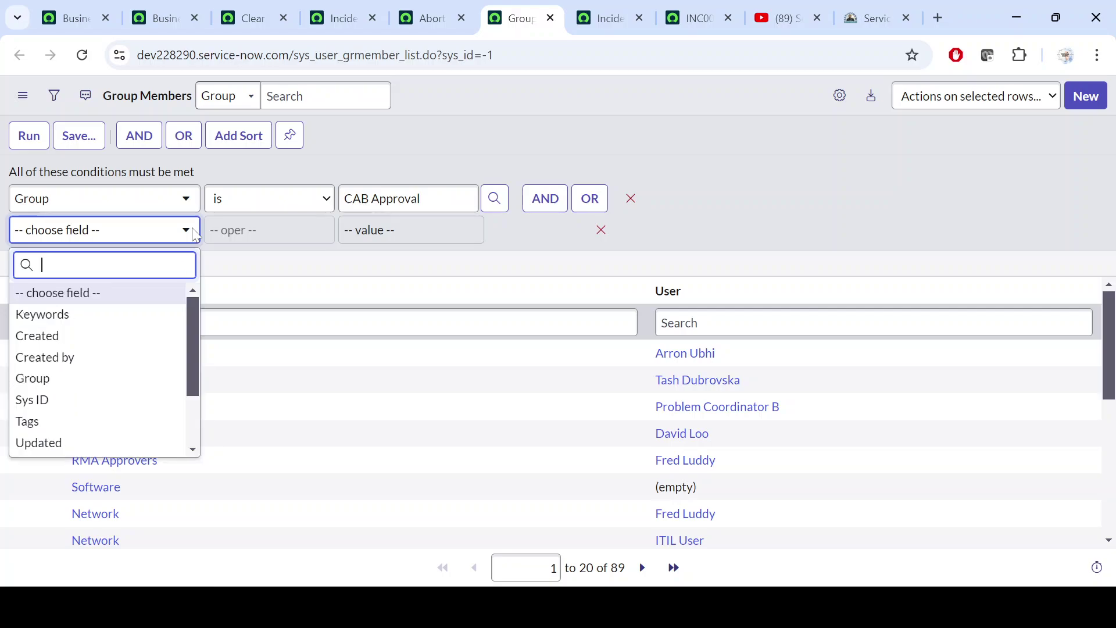
pyautogui.write('use')
pyautogui.click(99, 294)
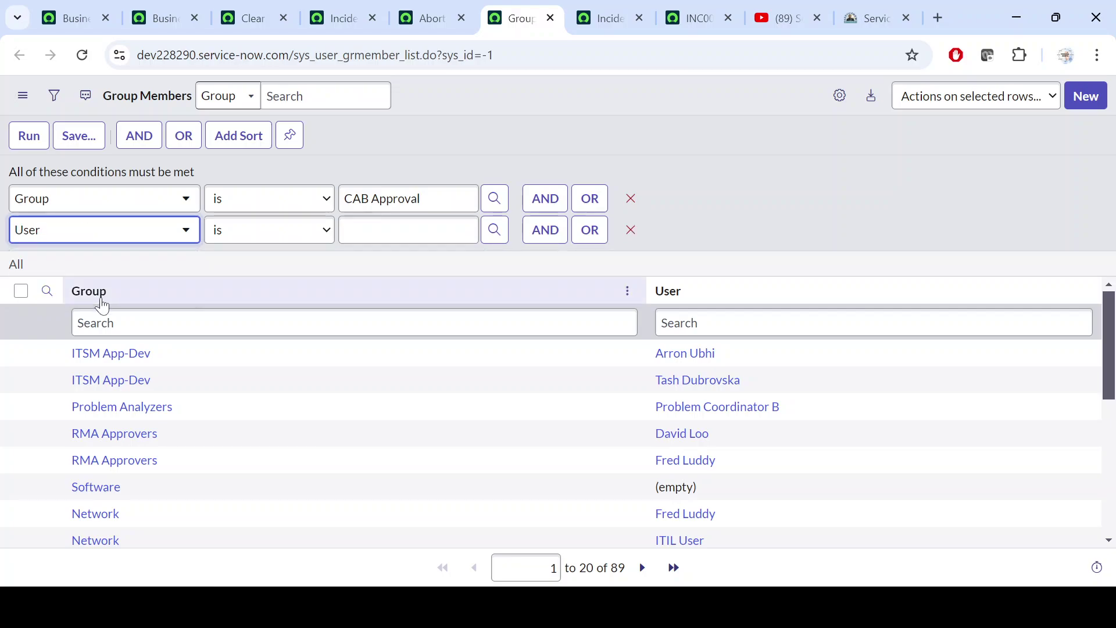
# - Set the User condition to the assignee's name copied from the incident, run the filter, and examine the matching membership record
pyautogui.click(693, 18)
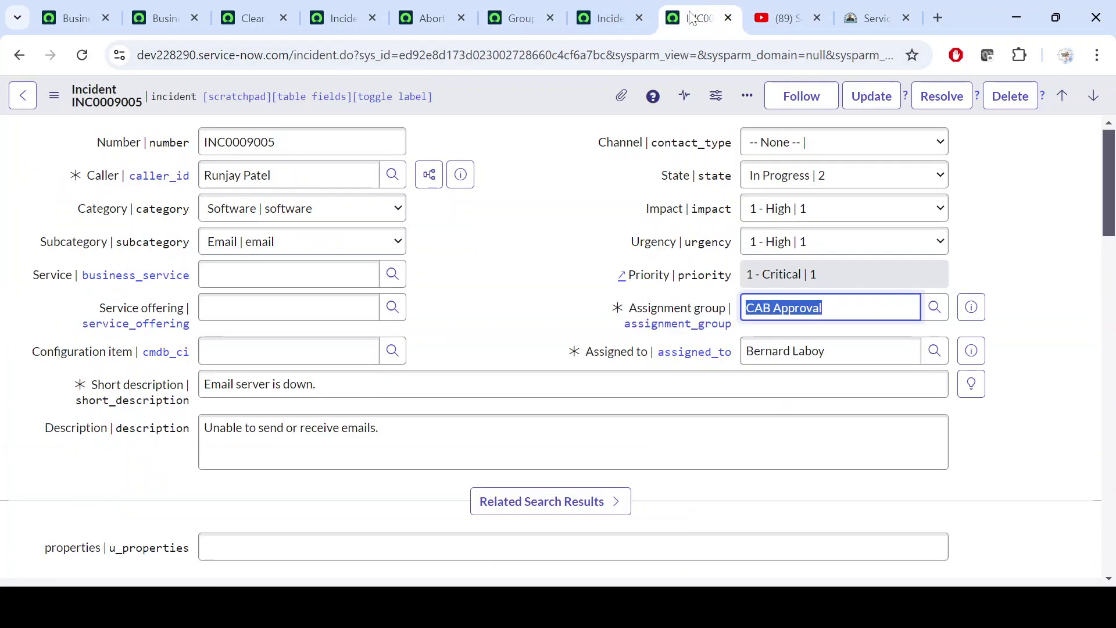
pyautogui.moveTo(832, 351); pyautogui.dragTo(723, 356)
pyautogui.hotkey('ctrl', 'c')
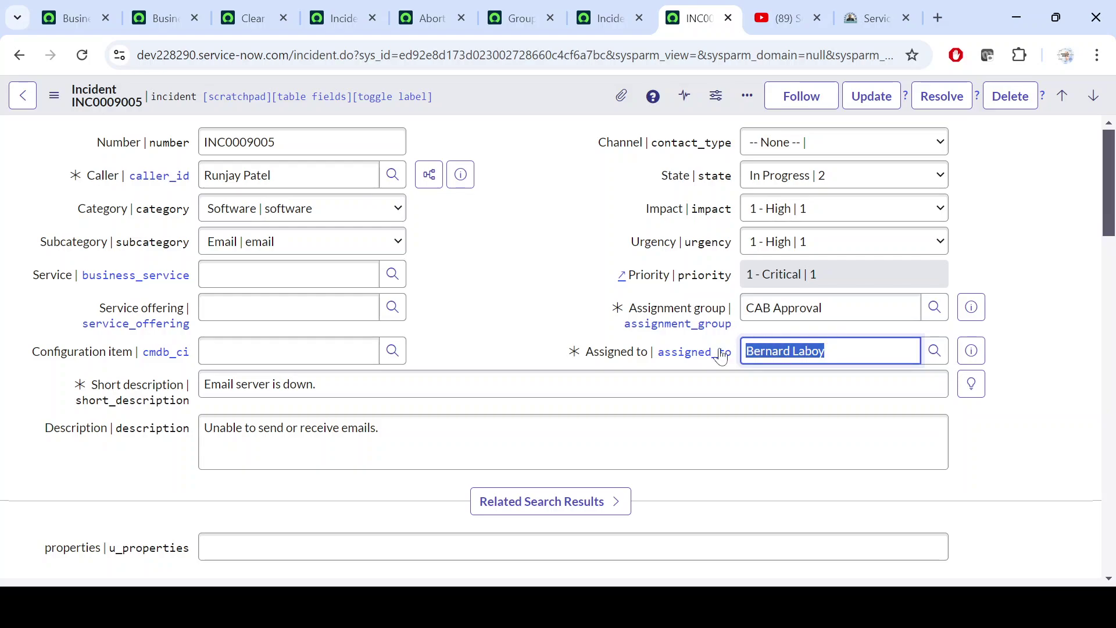
pyautogui.click(523, 263)
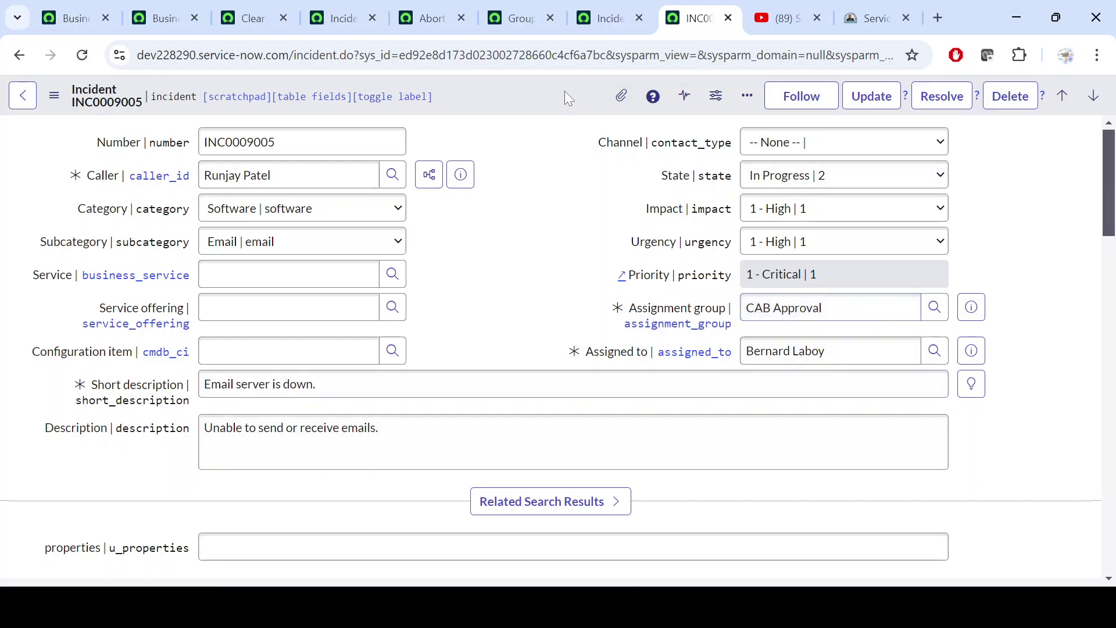
pyautogui.click(525, 10)
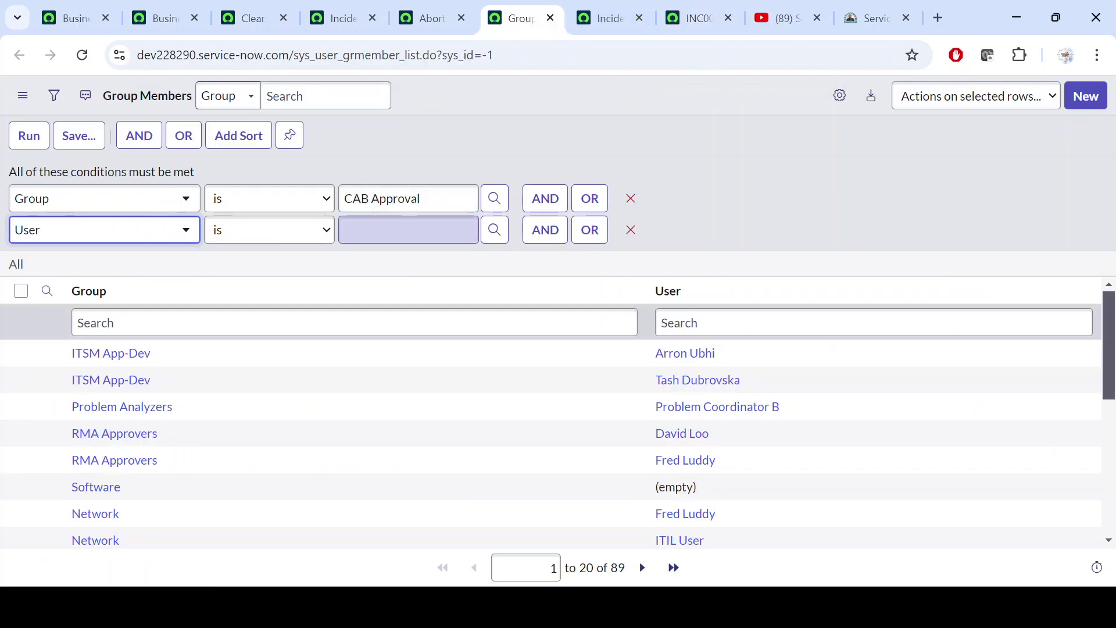
pyautogui.click(408, 230)
pyautogui.hotkey('ctrl', 'v')
pyautogui.click(755, 191)
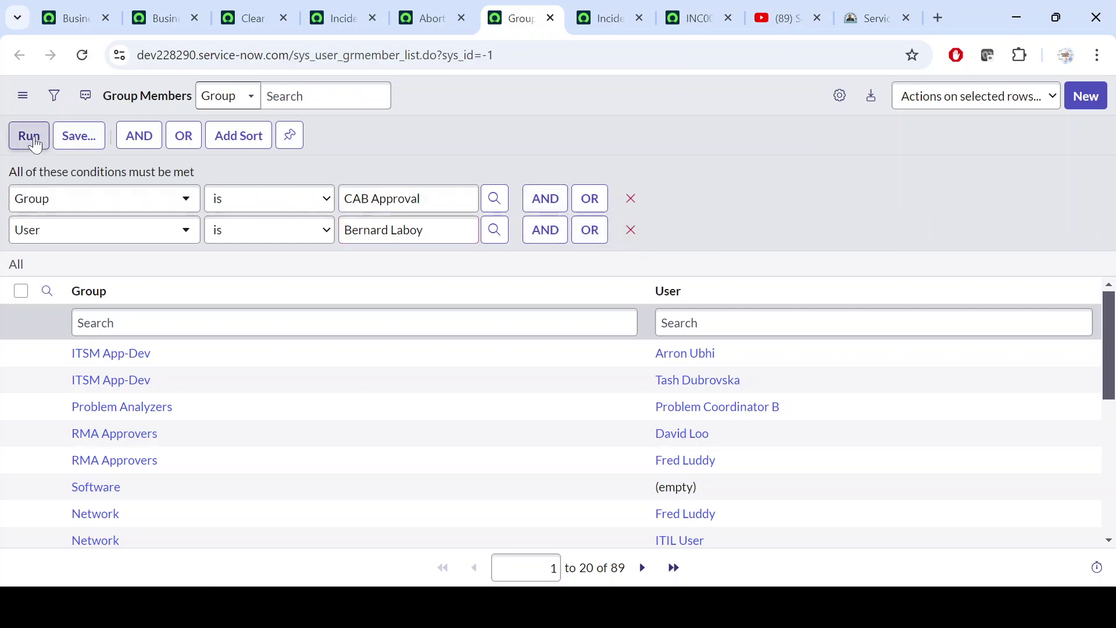
pyautogui.click(31, 139)
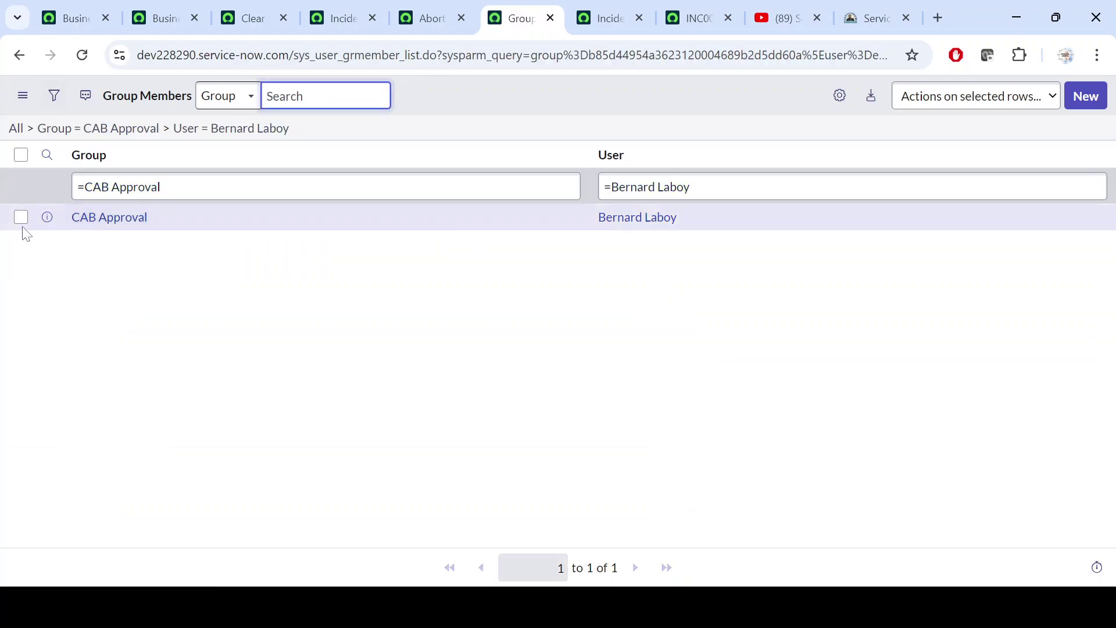
pyautogui.moveTo(758, 222); pyautogui.dragTo(79, 219)
pyautogui.click(641, 282)
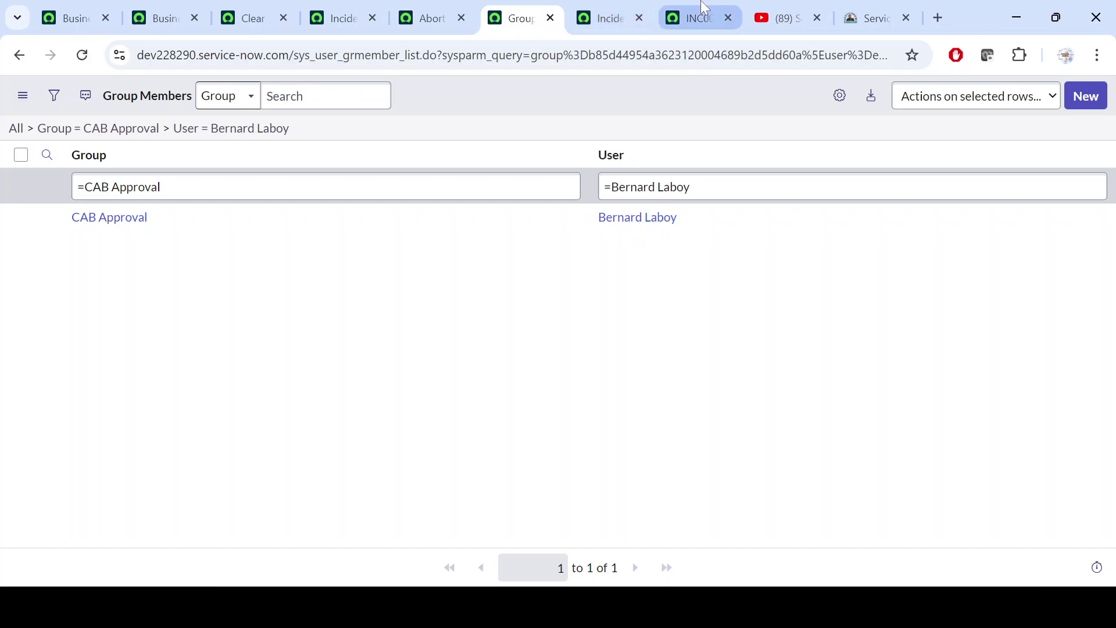
# - Clear the incident's assignment group and replace the Assigned to value with a different user from the user lookup
pyautogui.click(695, 18)
pyautogui.moveTo(827, 351); pyautogui.dragTo(700, 355)
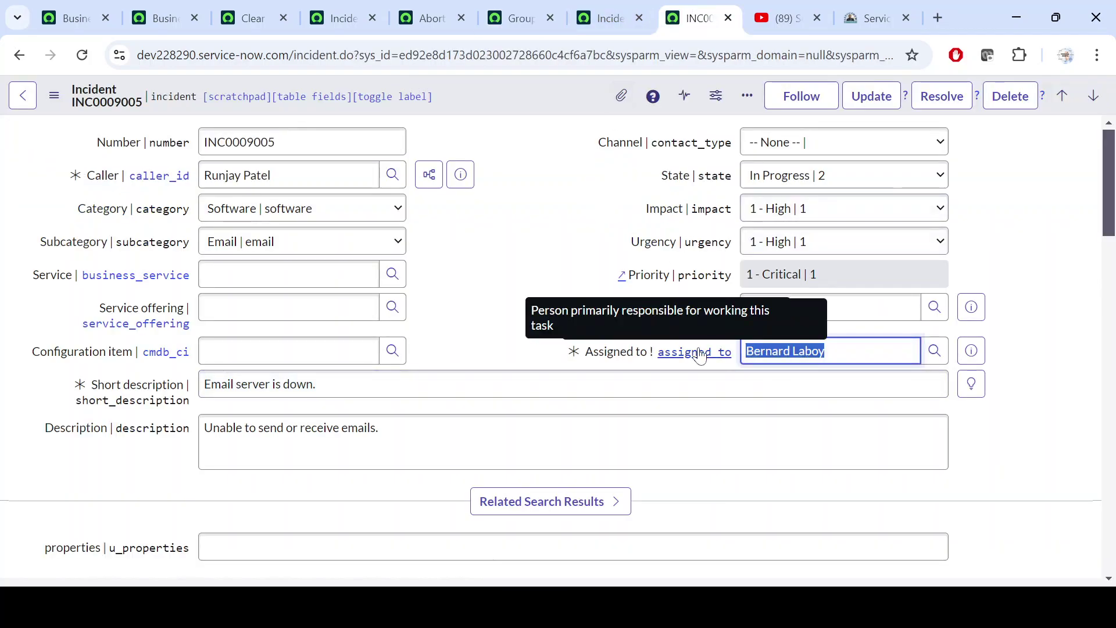
pyautogui.press('BackSpace')
pyautogui.write('runj')
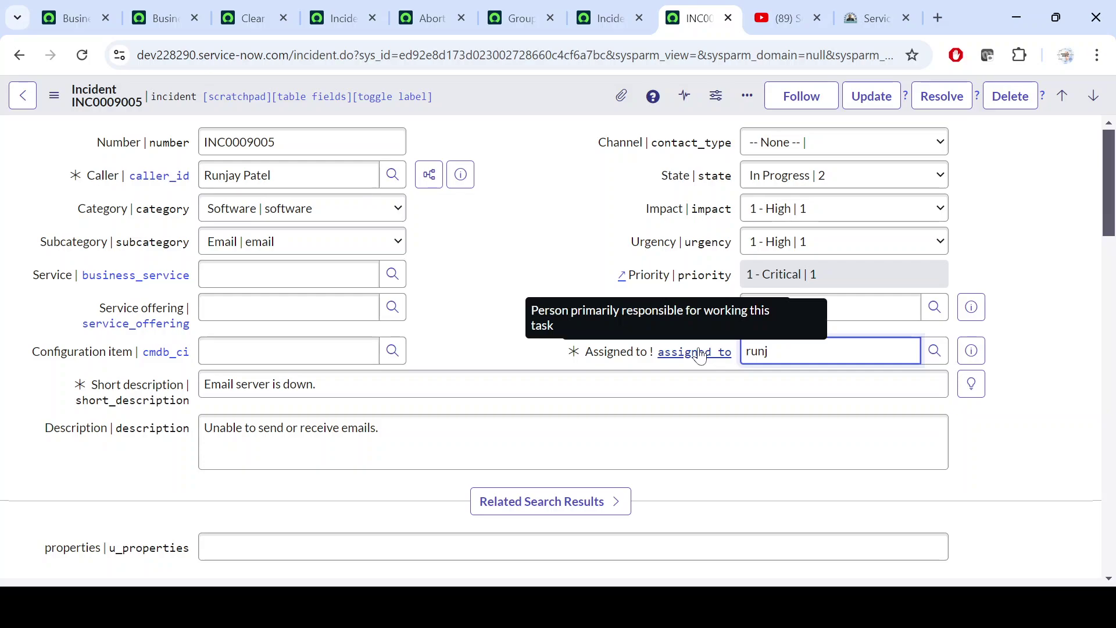
pyautogui.moveTo(843, 309); pyautogui.dragTo(683, 313)
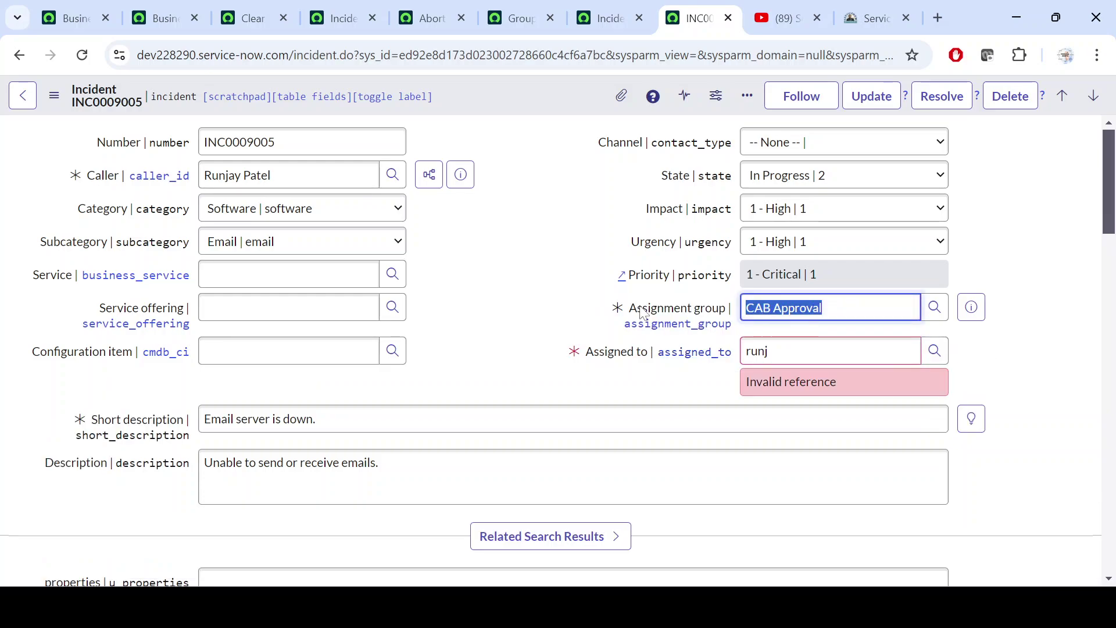
pyautogui.press('BackSpace')
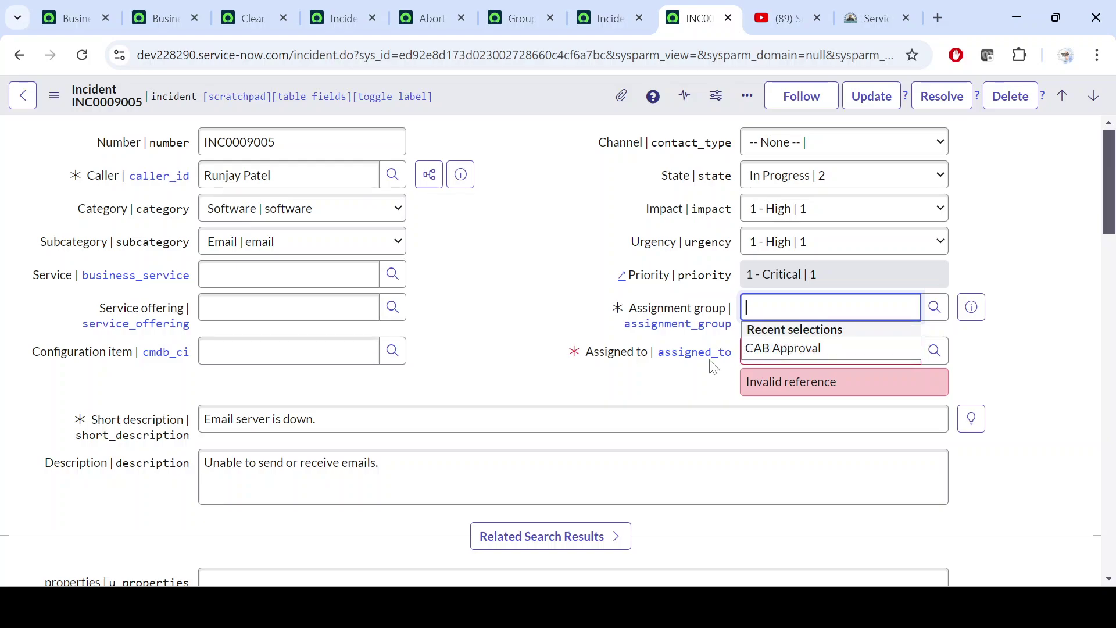
pyautogui.click(934, 350)
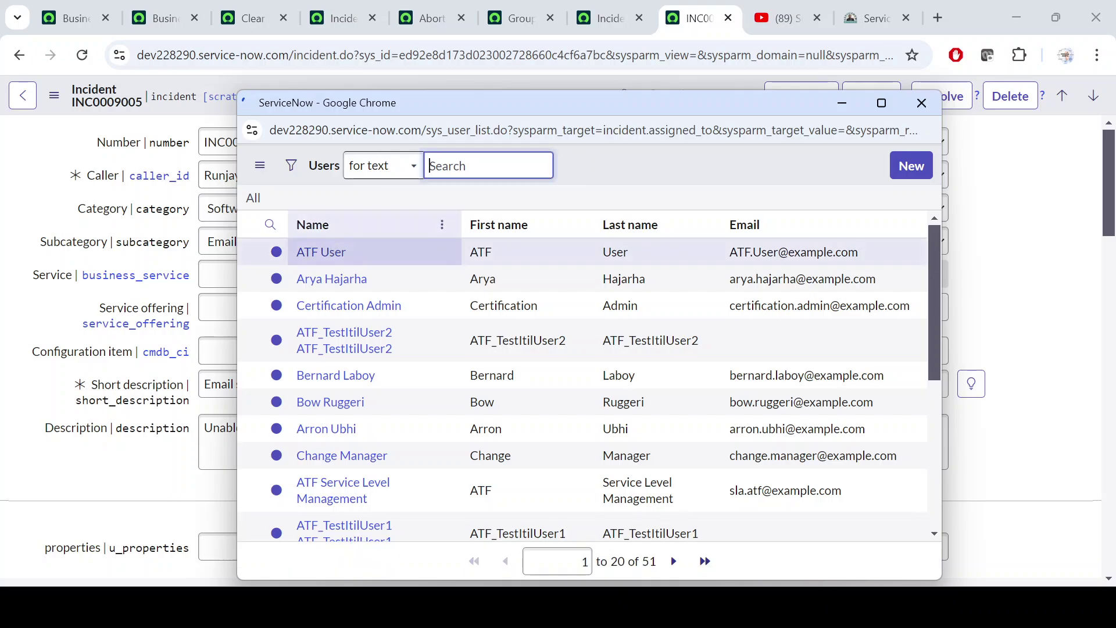
pyautogui.click(326, 314)
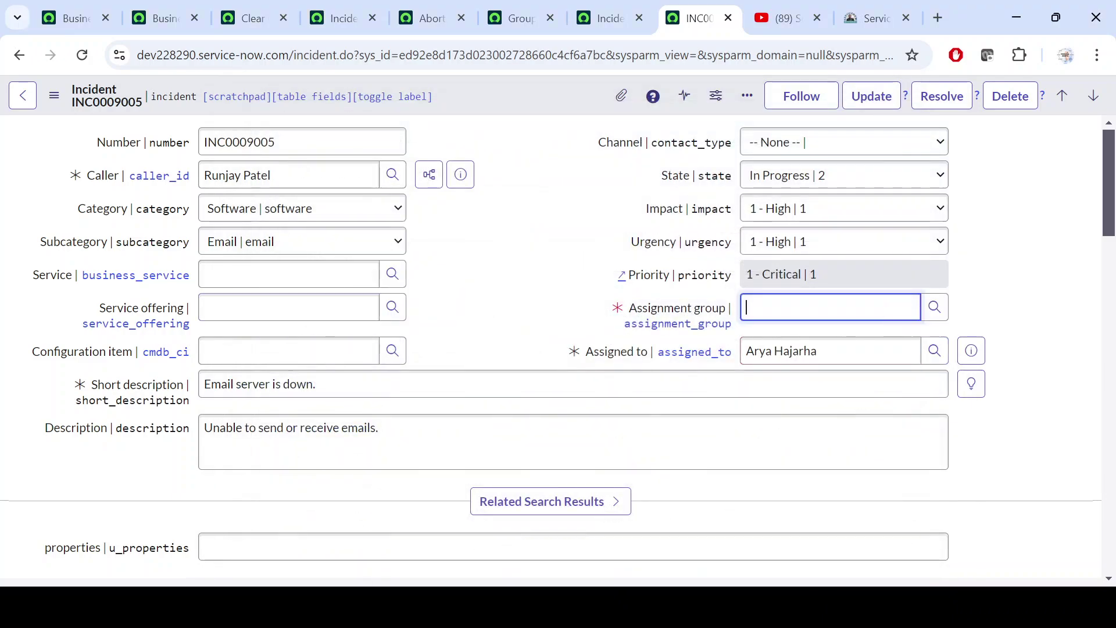
# - Set the incident's assignment group to CAB Approval, leave Assigned to empty, and bring up the user suggestions for it
pyautogui.click(814, 348)
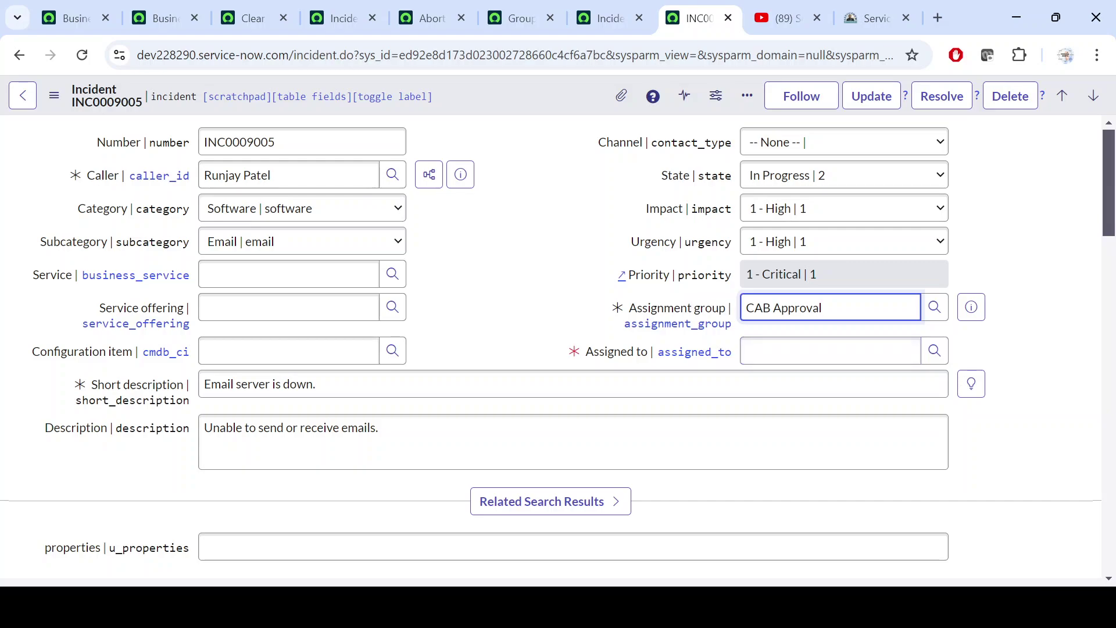
pyautogui.moveTo(826, 308); pyautogui.dragTo(680, 314)
pyautogui.click(782, 351)
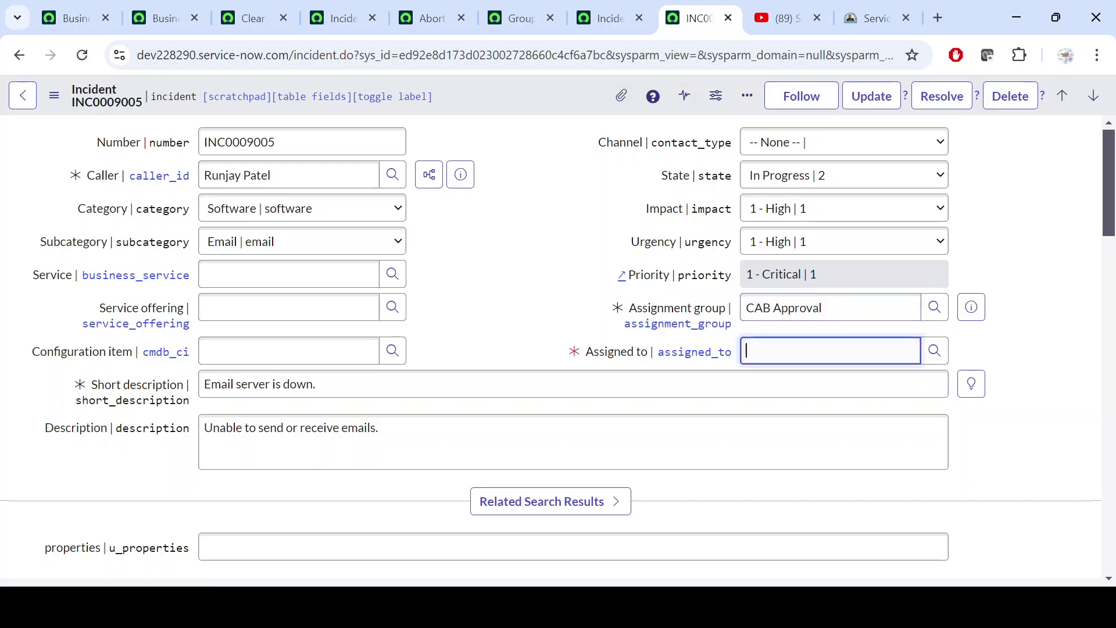
pyautogui.click(1038, 344)
pyautogui.click(830, 351)
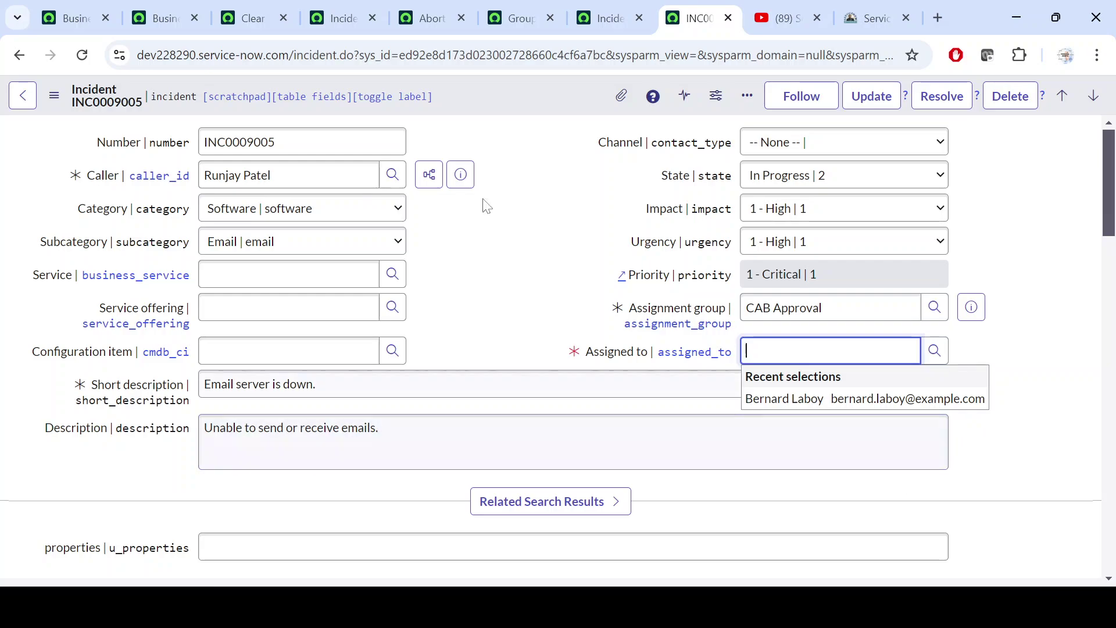
# - Return to the Abort changes on group business rule and examine the script's GlideRecord query on sys_user_grmember
pyautogui.click(333, 7)
pyautogui.click(521, 7)
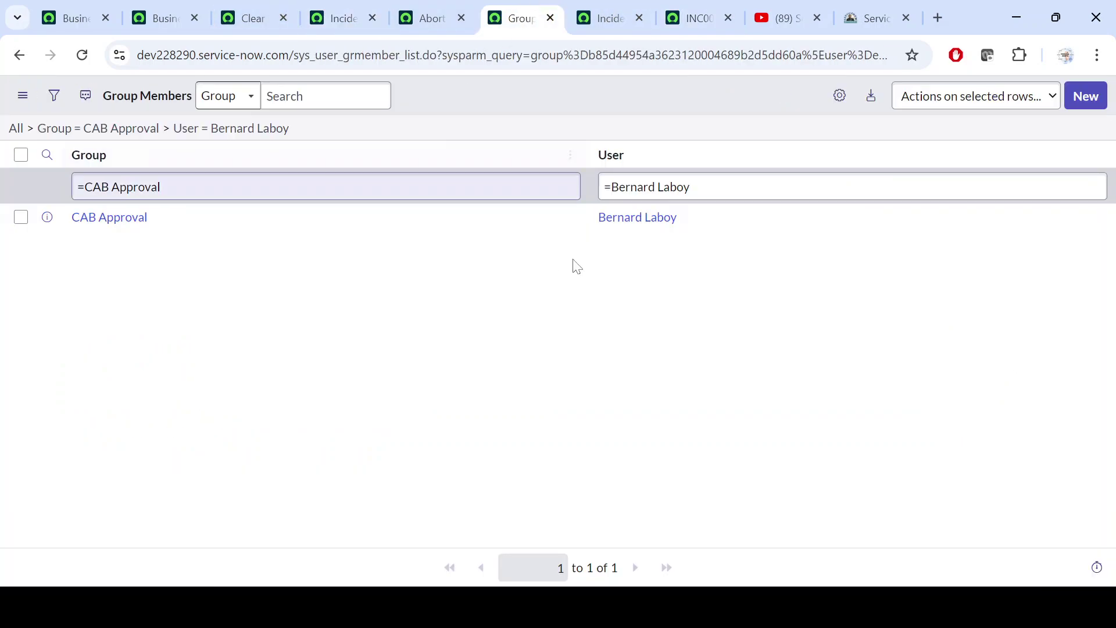
pyautogui.click(436, 14)
pyautogui.click(530, 368)
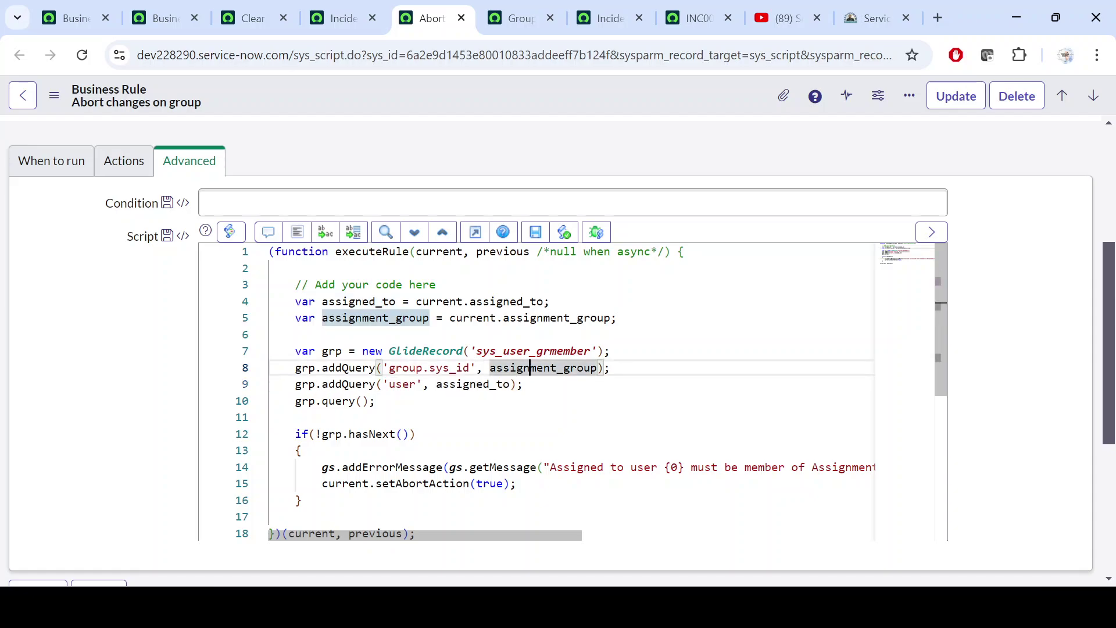
pyautogui.click(270, 335)
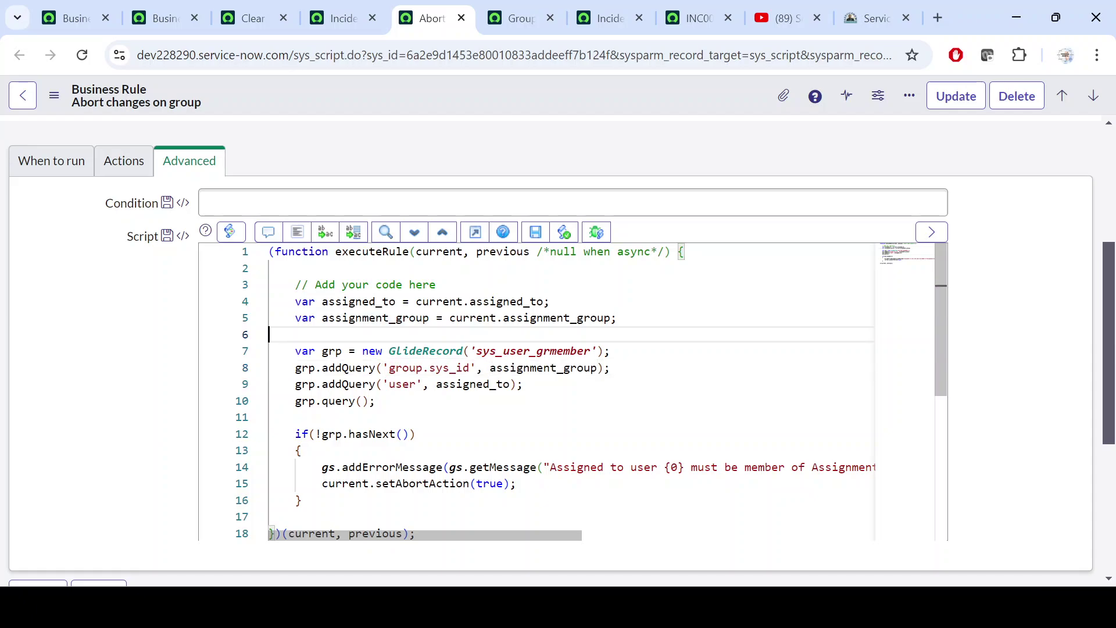
pyautogui.moveTo(376, 401); pyautogui.dragTo(296, 351)
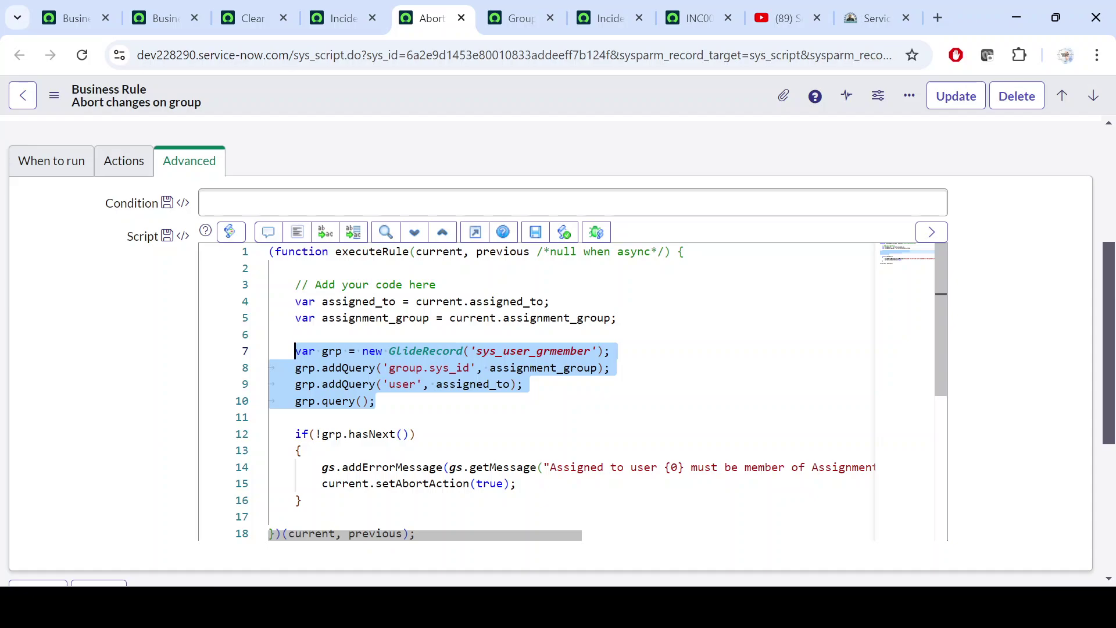
pyautogui.click(421, 401)
pyautogui.scroll(-2, 421, 401)
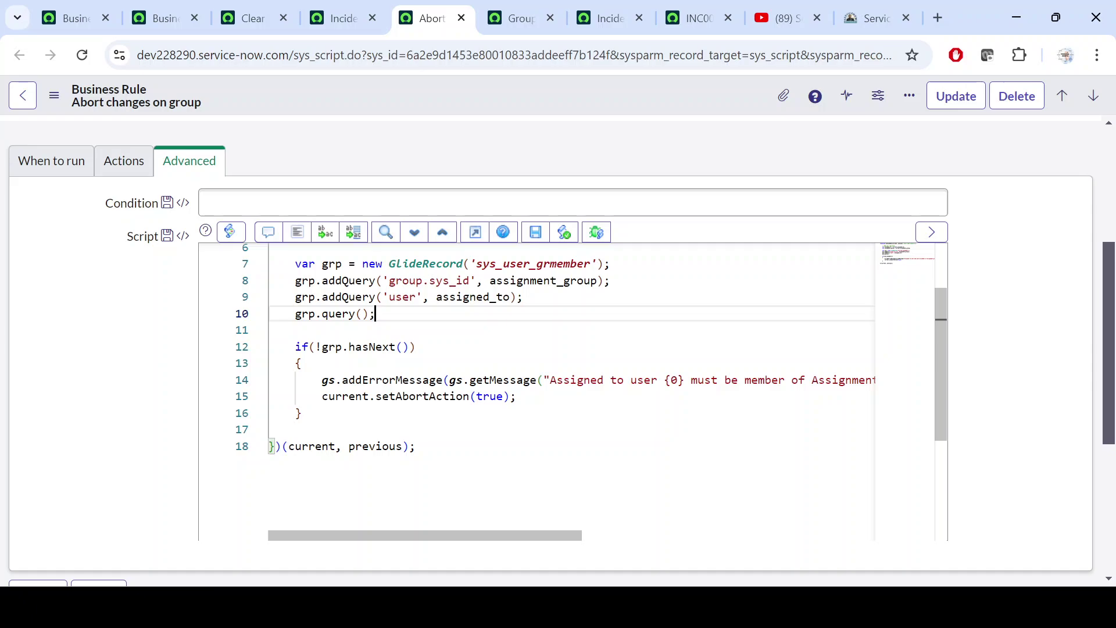
# - Examine the query's assignment_group value and the if(!grp.hasNext()) block that handles users outside the group
pyautogui.doubleClick(544, 281)
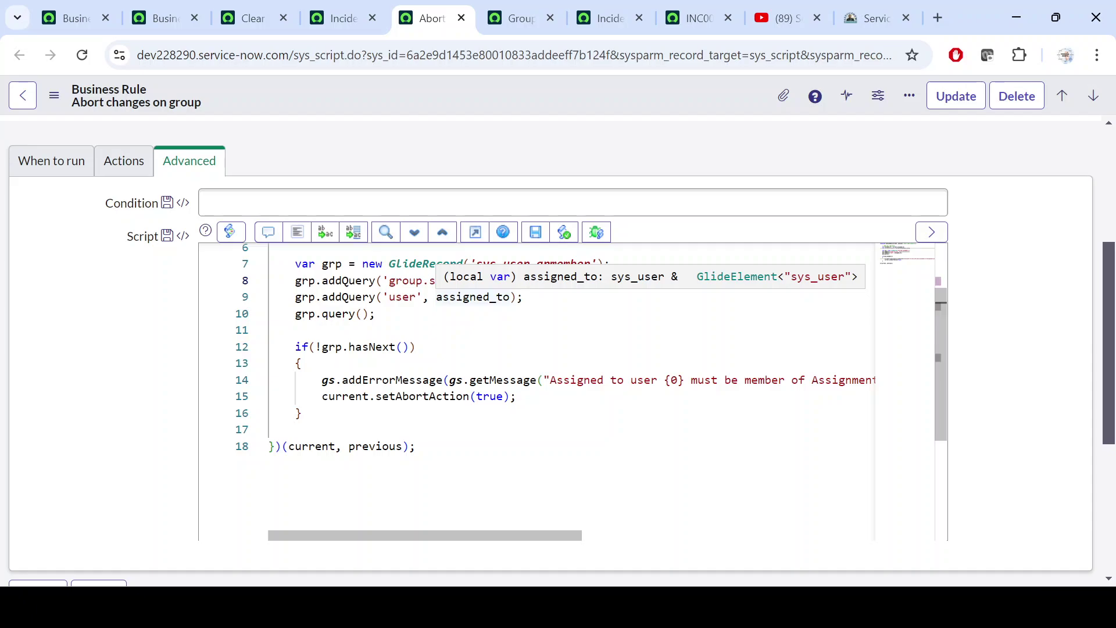
pyautogui.click(416, 347)
pyautogui.doubleClick(544, 280)
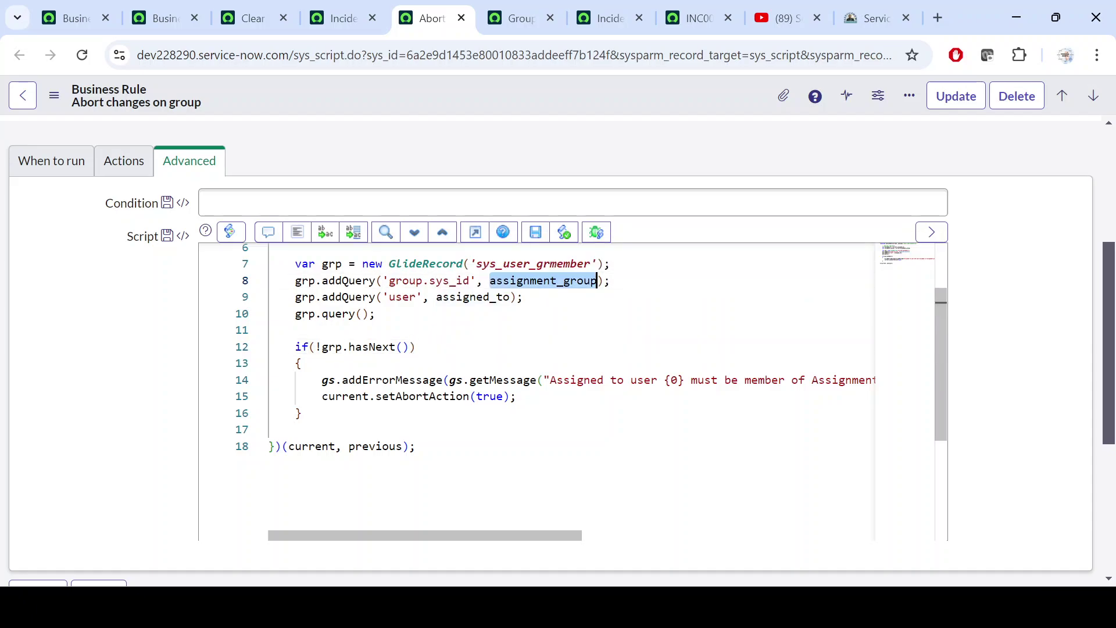
pyautogui.moveTo(296, 347); pyautogui.dragTo(302, 413)
pyautogui.click(415, 347)
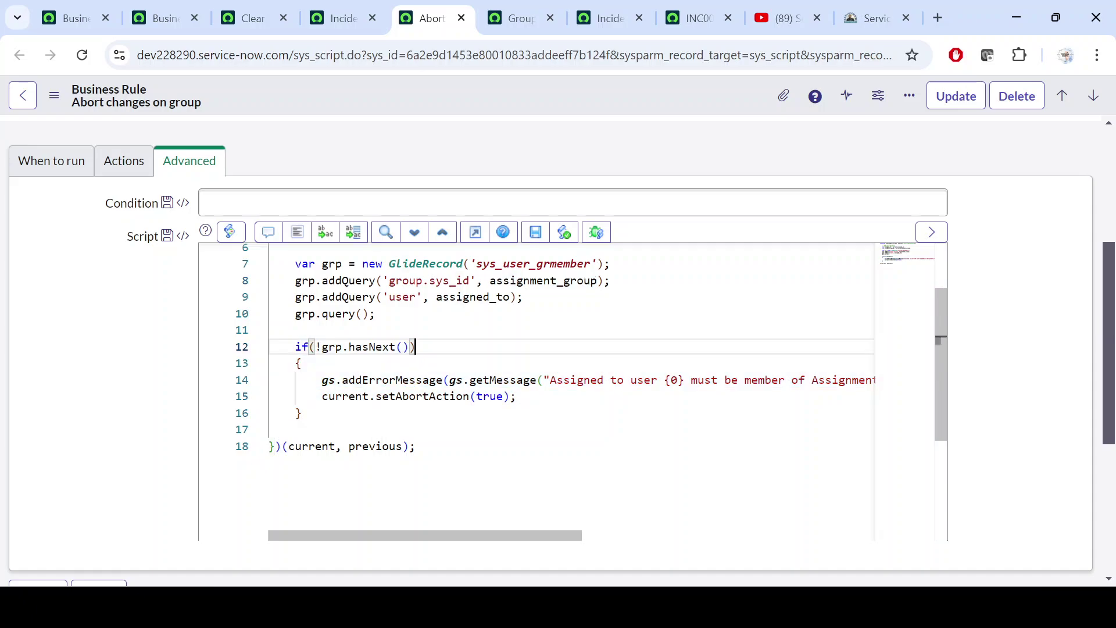
# - Read the full gs.addErrorMessage line in the script, from the message text through its getDisplayValue() arguments
pyautogui.moveTo(322, 380); pyautogui.dragTo(463, 380)
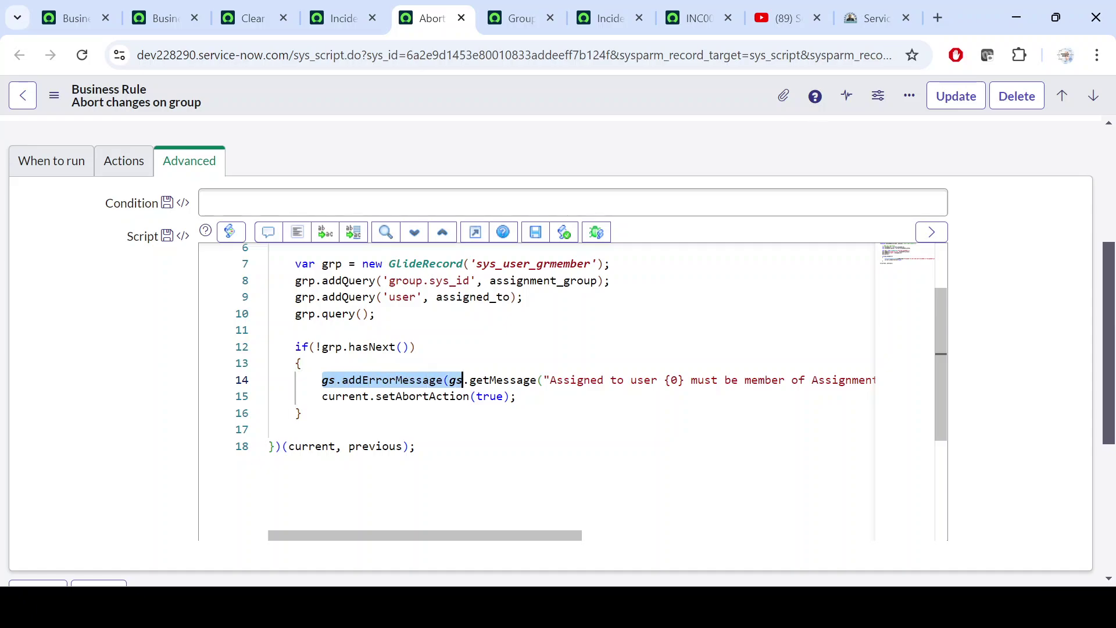
pyautogui.click(463, 381)
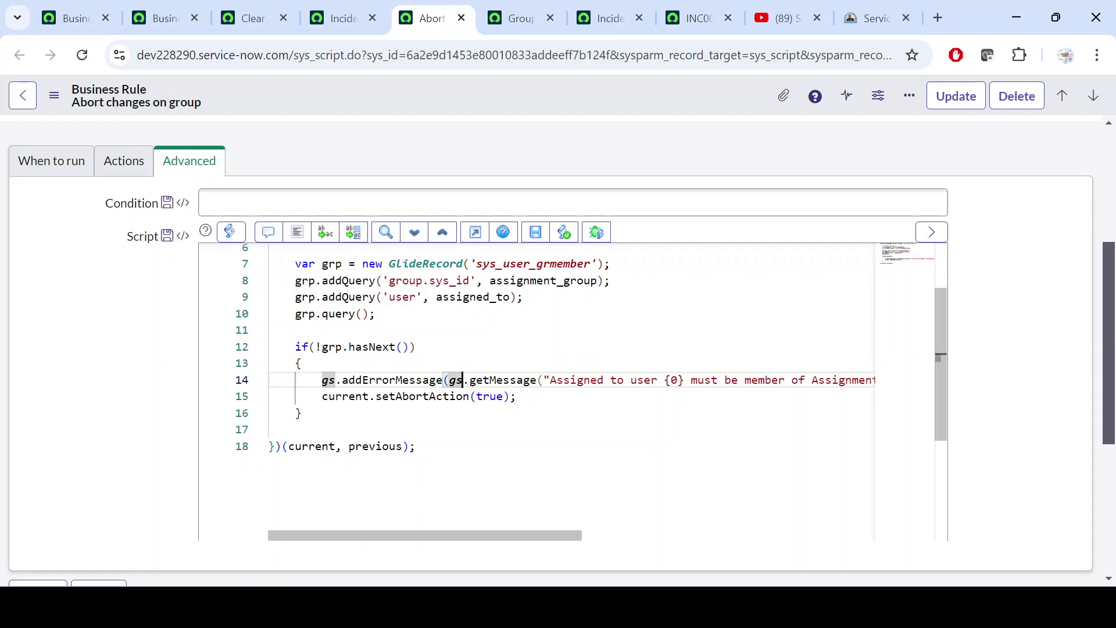
pyautogui.moveTo(553, 537); pyautogui.dragTo(667, 556)
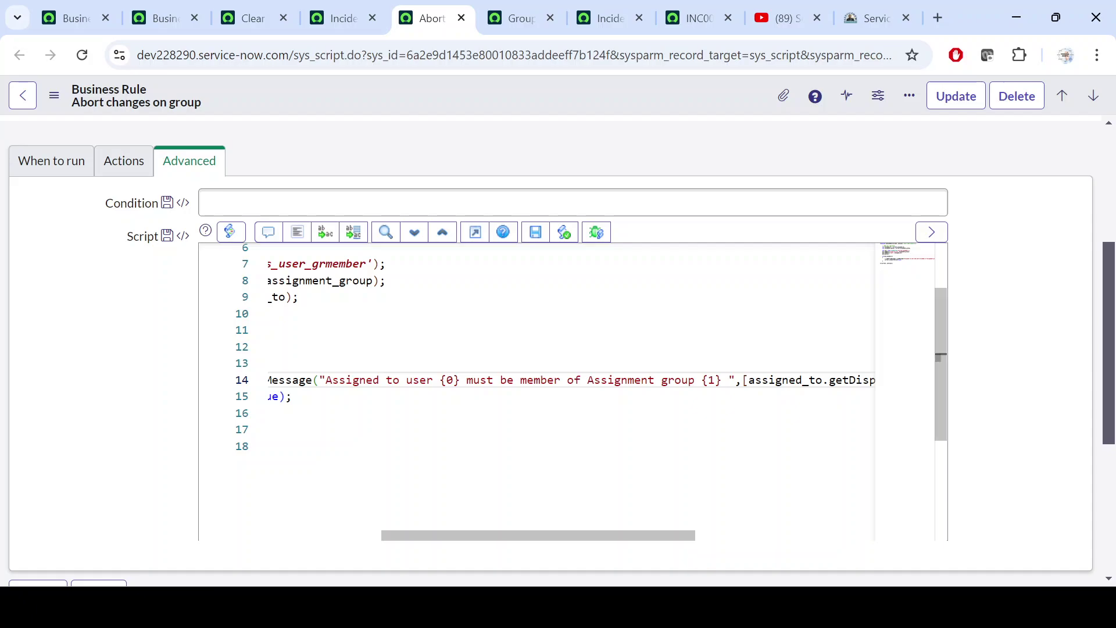
pyautogui.moveTo(677, 538); pyautogui.dragTo(840, 538)
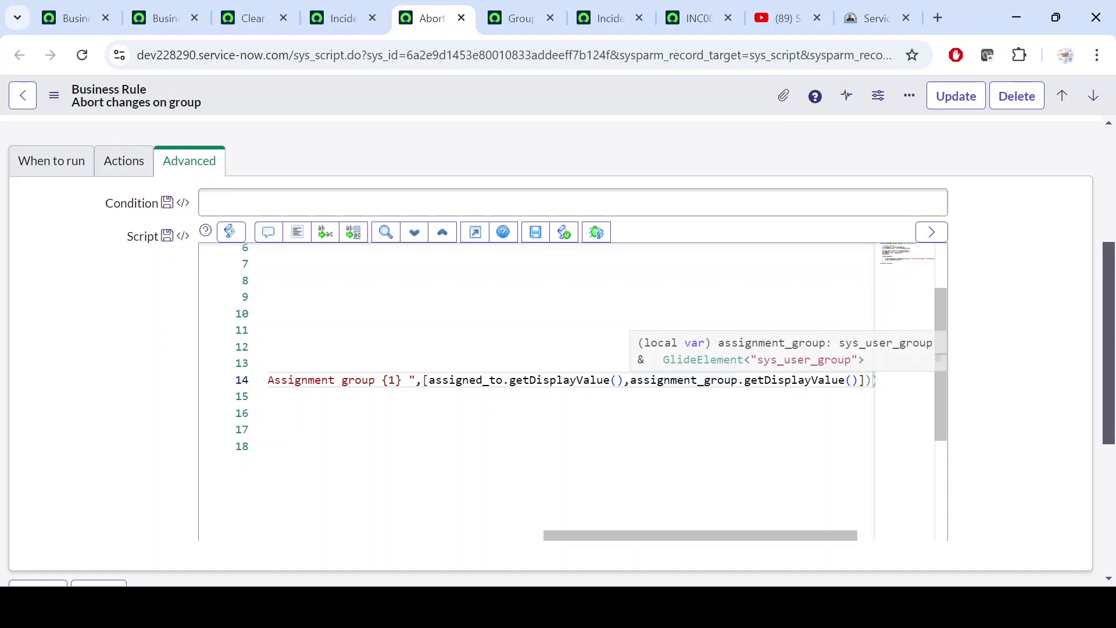
pyautogui.moveTo(780, 537); pyautogui.dragTo(399, 531)
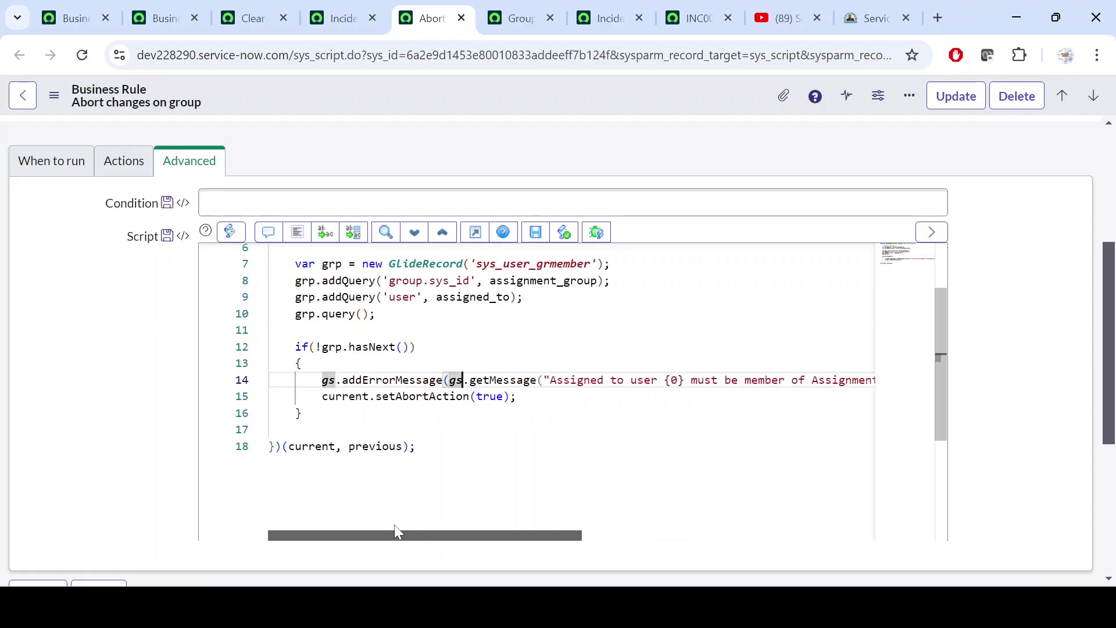
# - Match the error message's {0} and {1} placeholders with the assigned_to and assignment_group display value arguments
pyautogui.moveTo(665, 380); pyautogui.dragTo(684, 380)
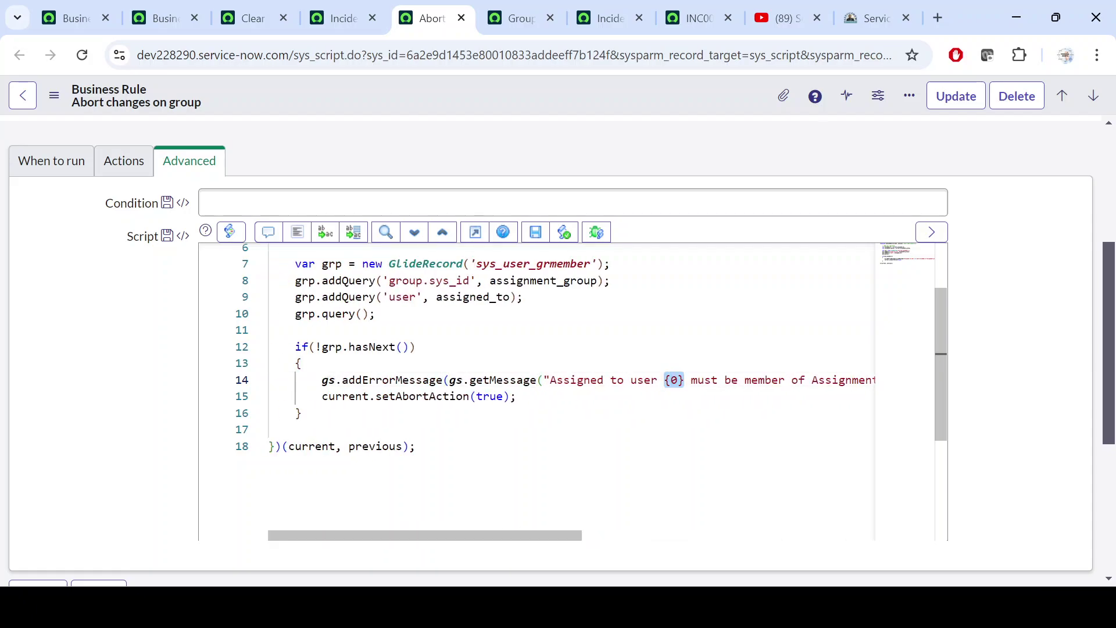
pyautogui.moveTo(549, 538); pyautogui.dragTo(681, 543)
pyautogui.moveTo(708, 380); pyautogui.dragTo(815, 380)
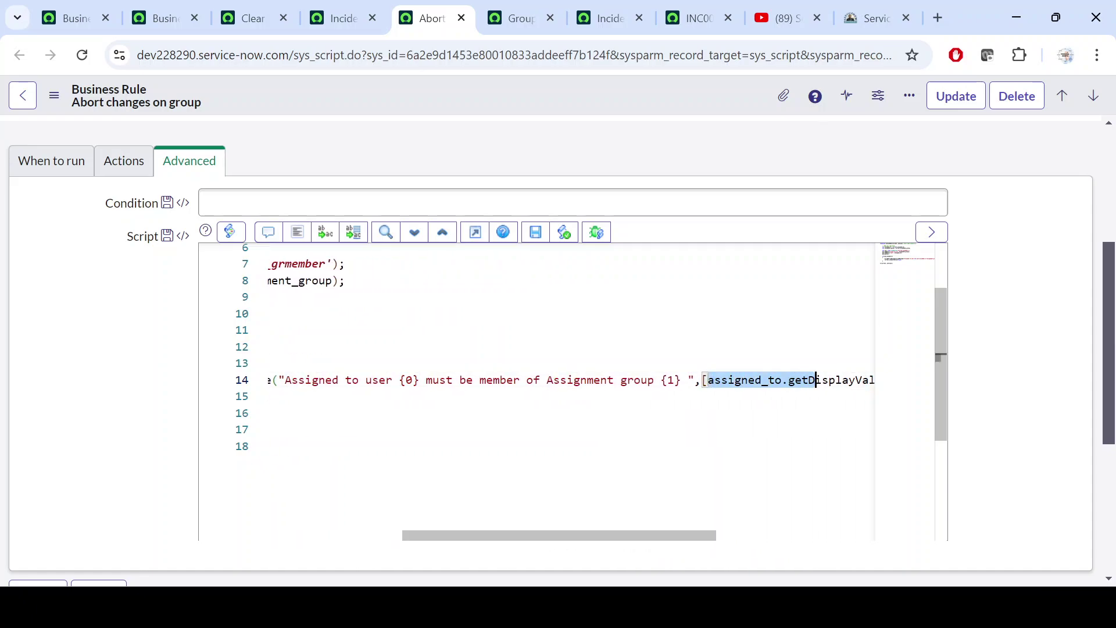
pyautogui.moveTo(661, 381); pyautogui.dragTo(681, 380)
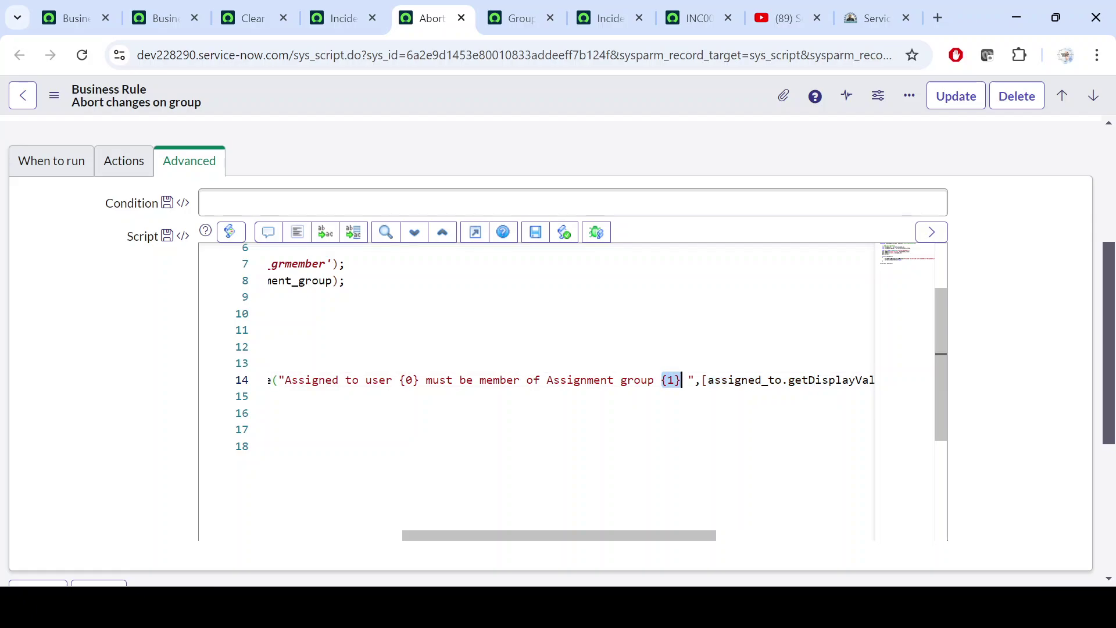
pyautogui.moveTo(663, 535); pyautogui.dragTo(839, 534)
pyautogui.click(797, 380)
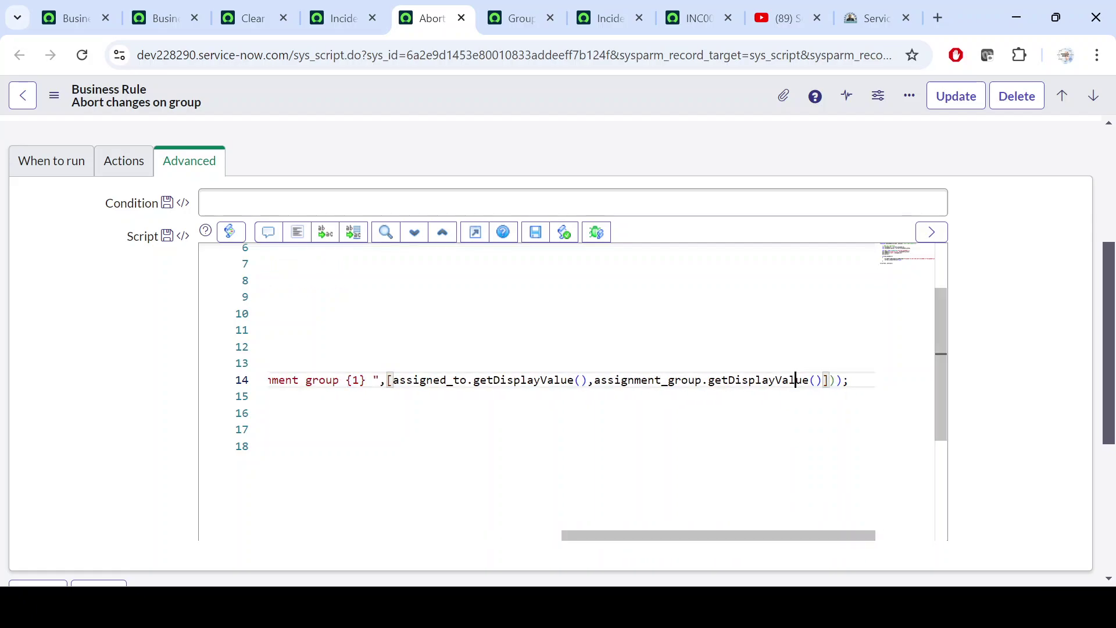
pyautogui.moveTo(756, 534); pyautogui.dragTo(429, 540)
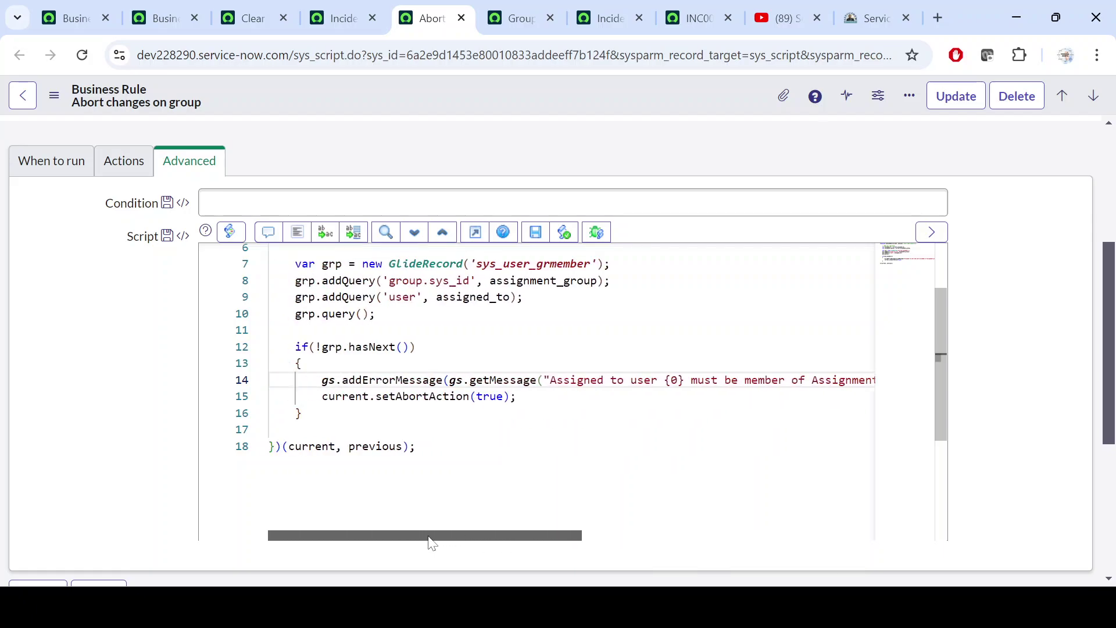
pyautogui.moveTo(664, 380); pyautogui.dragTo(691, 380)
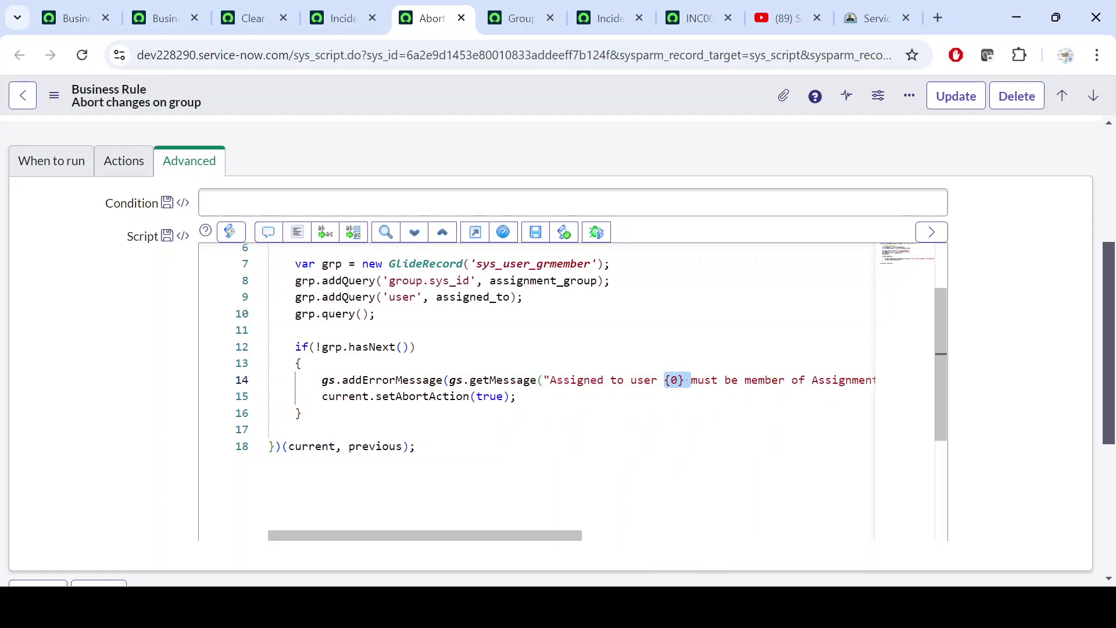
pyautogui.click(679, 380)
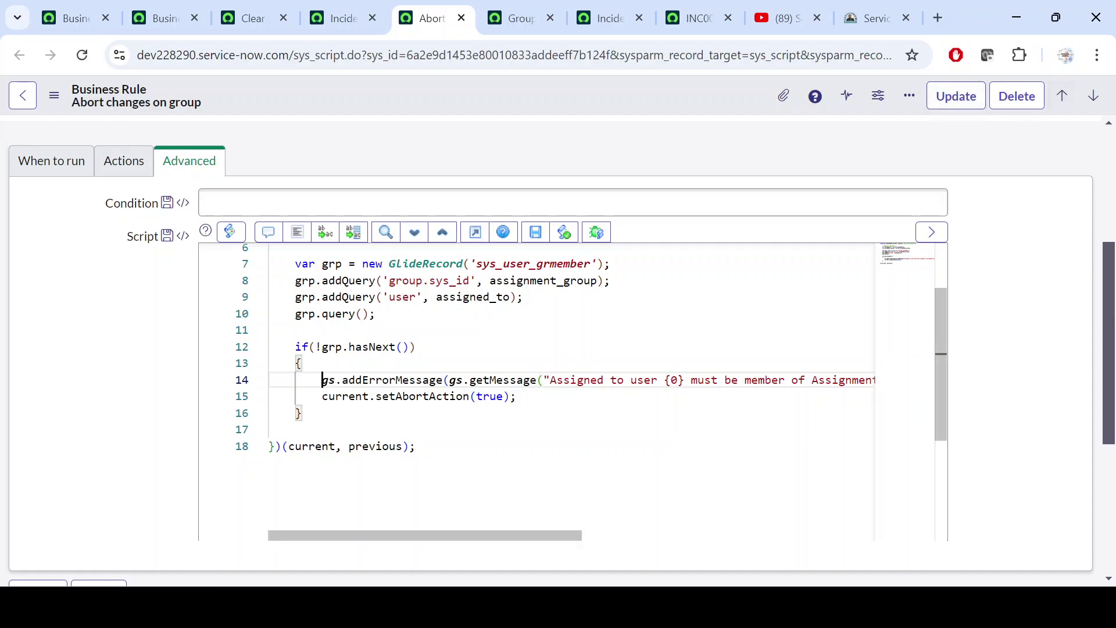
# - Review the error message call, the hasNext() condition and the current.setAbortAction(true) line in the script
pyautogui.moveTo(322, 379); pyautogui.dragTo(503, 380)
pyautogui.click(415, 347)
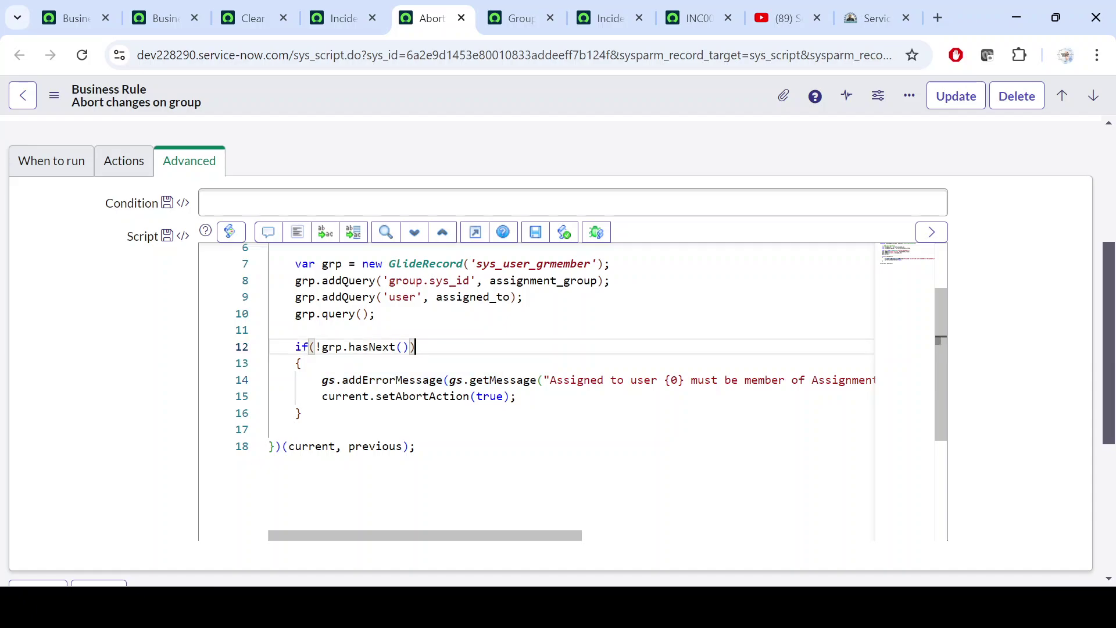
pyautogui.moveTo(322, 396); pyautogui.dragTo(516, 396)
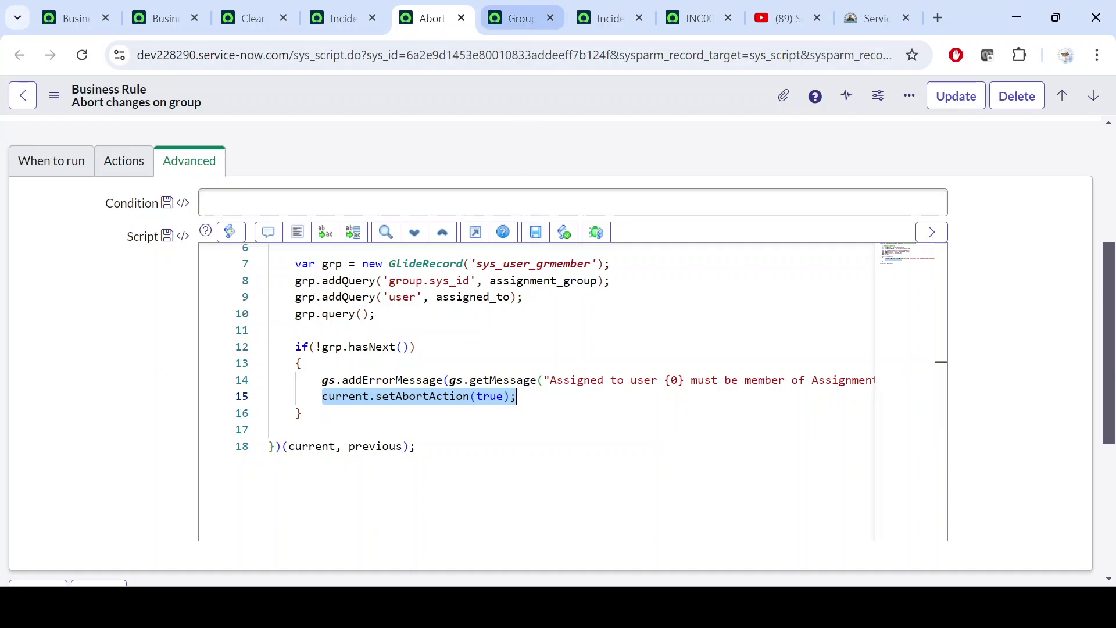
# - Review the filtered Group Members list and the incident's assignment fields, then return to the business rule script
pyautogui.click(527, 19)
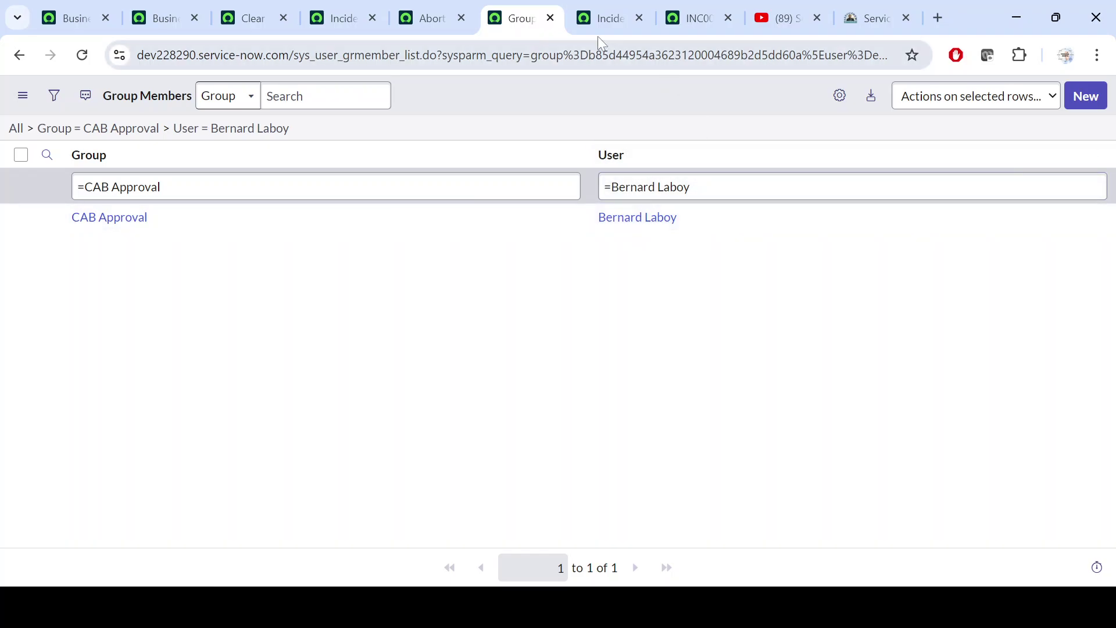
pyautogui.click(604, 23)
pyautogui.click(688, 11)
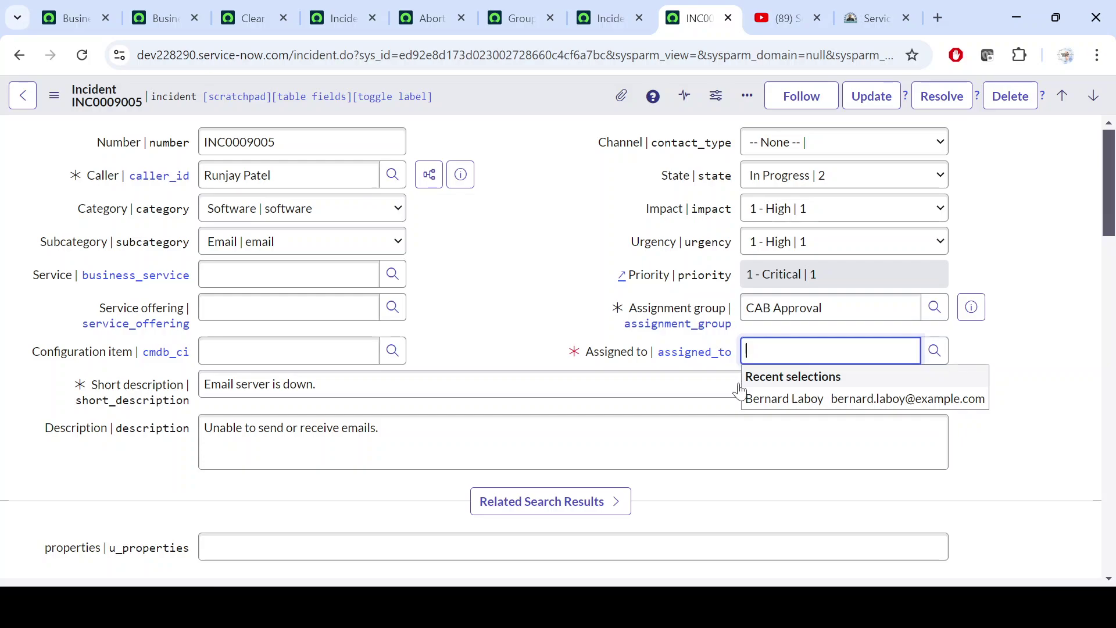
pyautogui.click(586, 266)
pyautogui.click(503, 19)
pyautogui.click(430, 18)
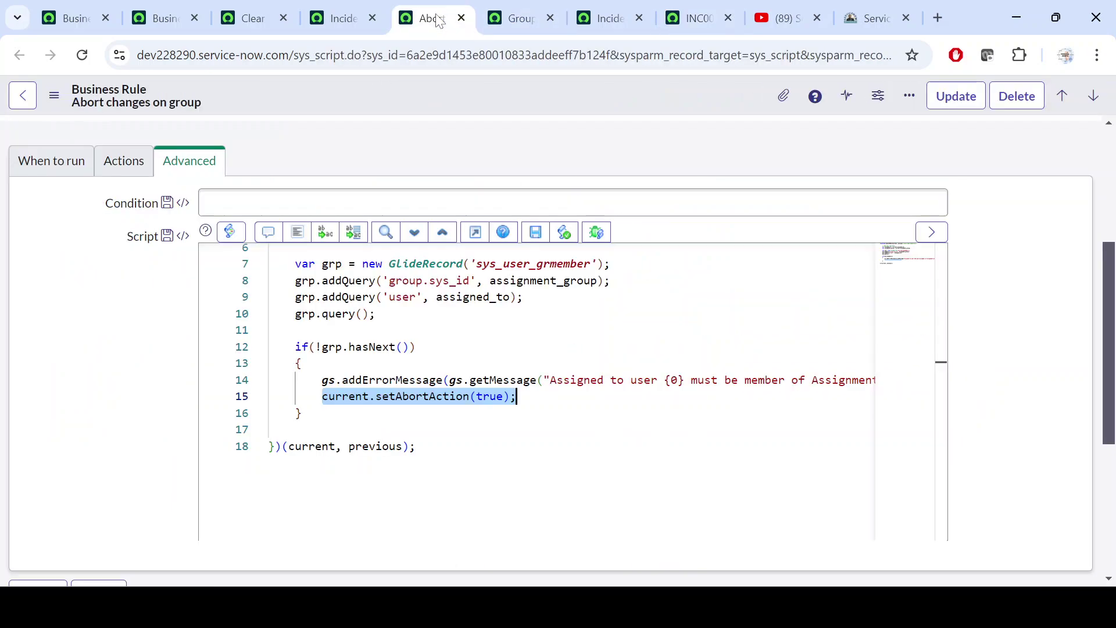
# - Compare the script's current.setAbortAction(true) line with the business rule's no-code Abort action option
pyautogui.click(302, 363)
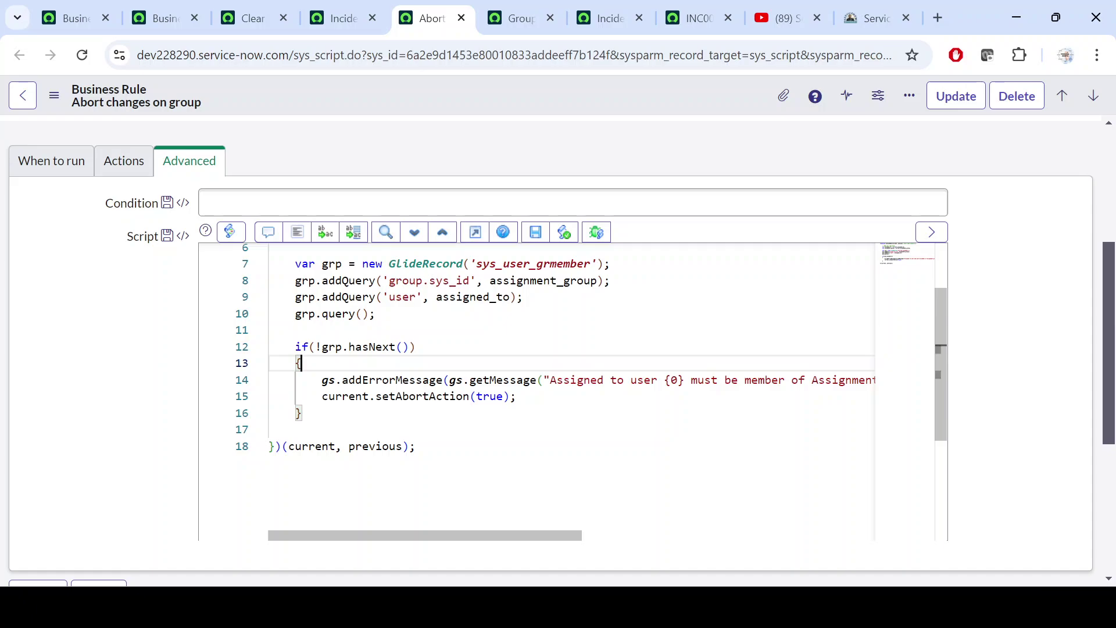
pyautogui.moveTo(323, 397); pyautogui.dragTo(516, 396)
pyautogui.click(516, 396)
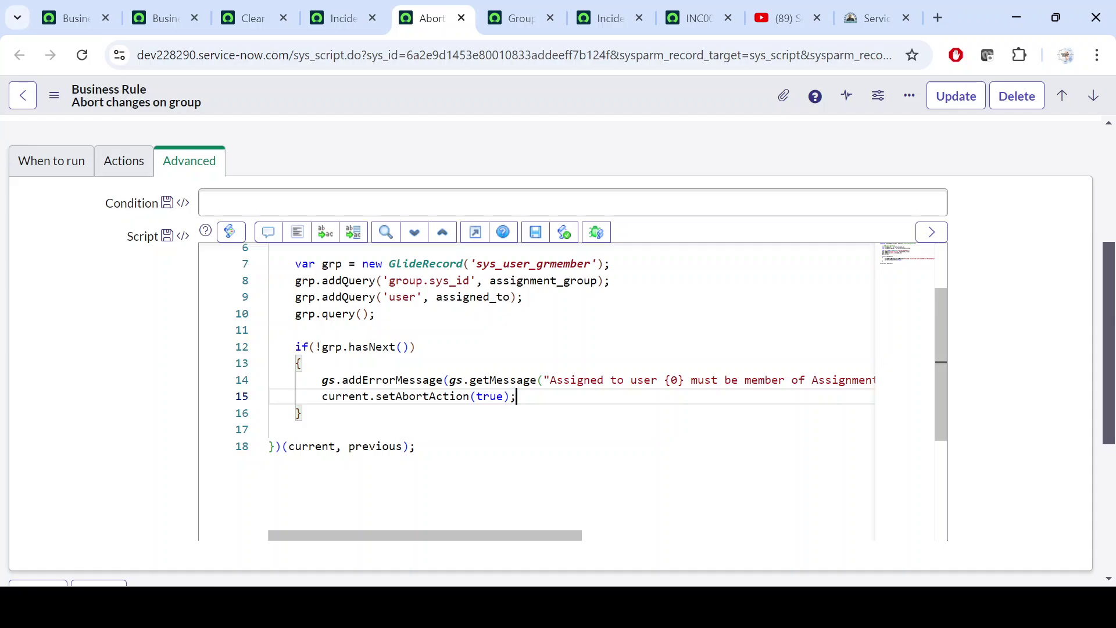
pyautogui.click(129, 165)
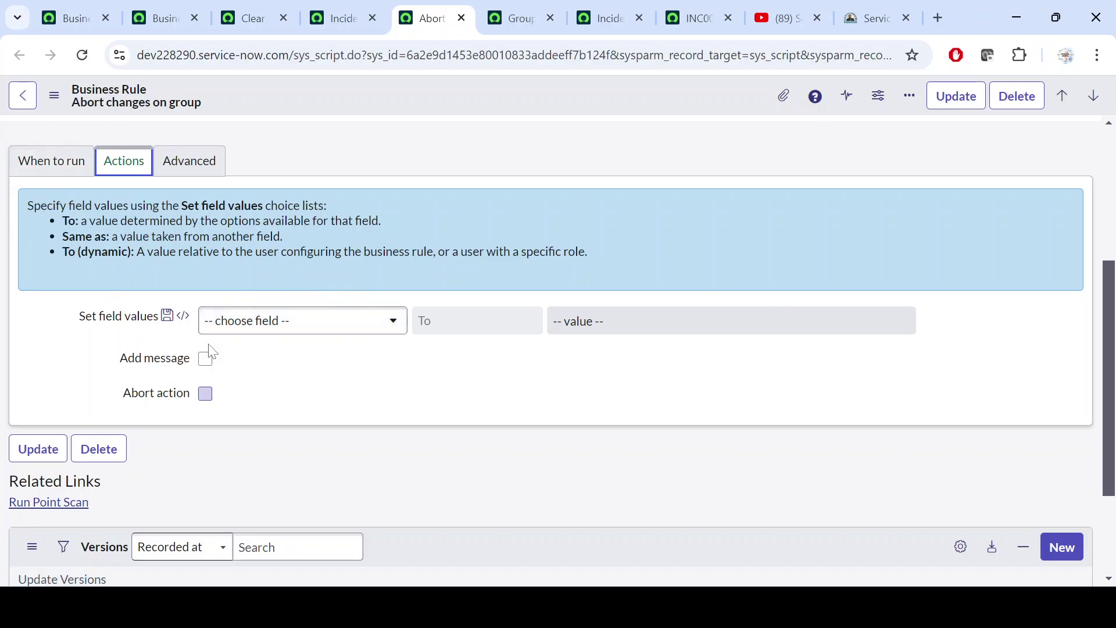
pyautogui.click(197, 165)
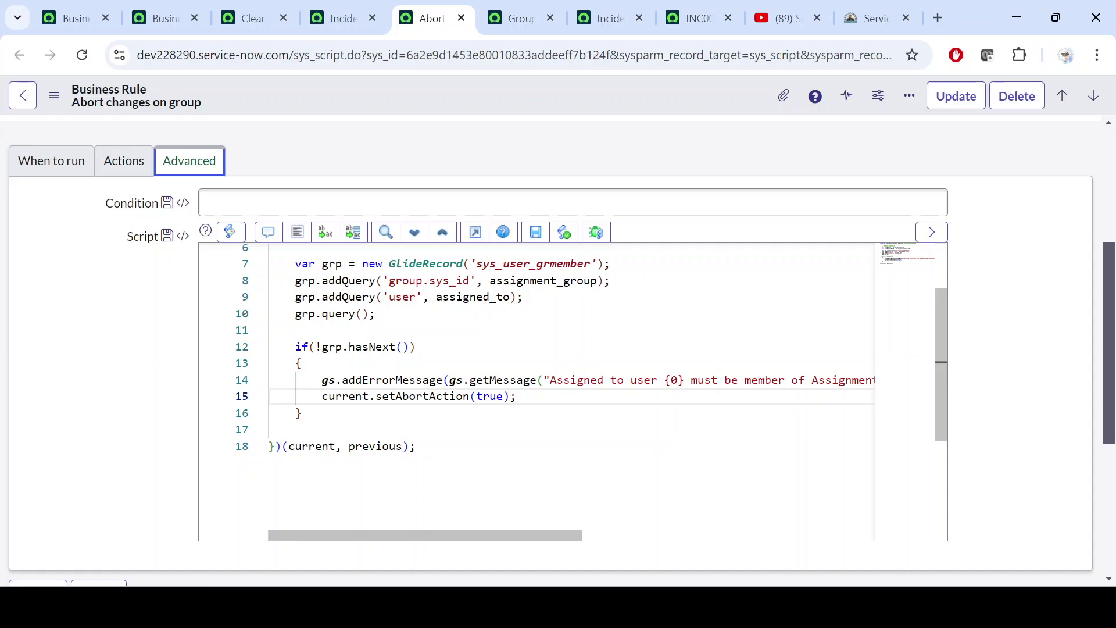
# - Examine the membership check script from the GlideRecord query to setAbortAction, including the description of that method and its true argument
pyautogui.moveTo(295, 263); pyautogui.dragTo(402, 396)
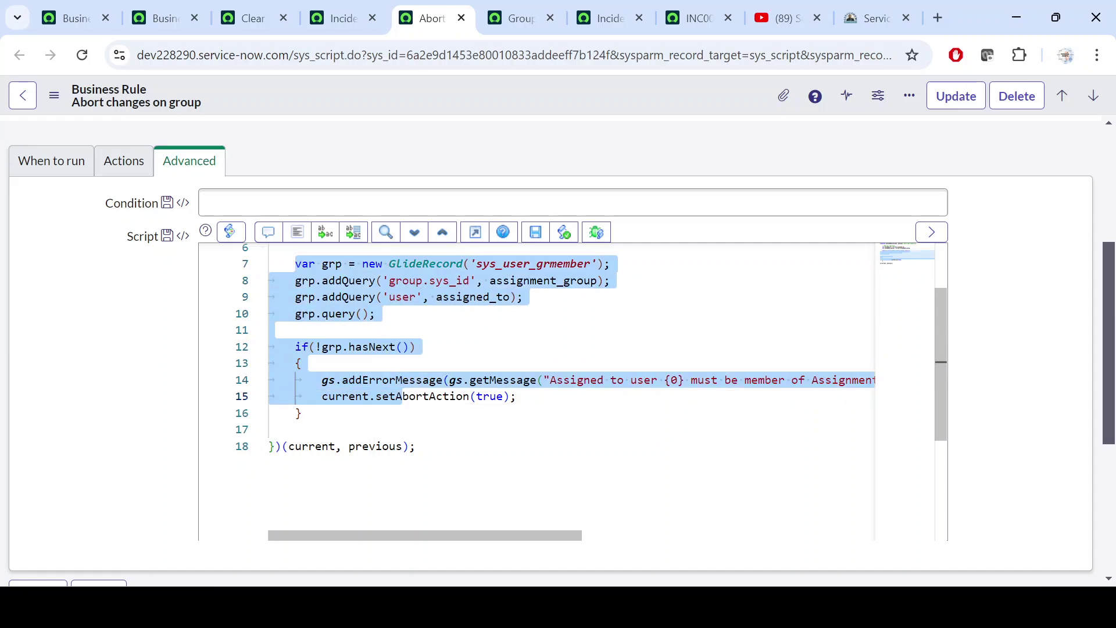
pyautogui.click(516, 396)
pyautogui.moveTo(322, 396); pyautogui.dragTo(516, 397)
pyautogui.click(517, 396)
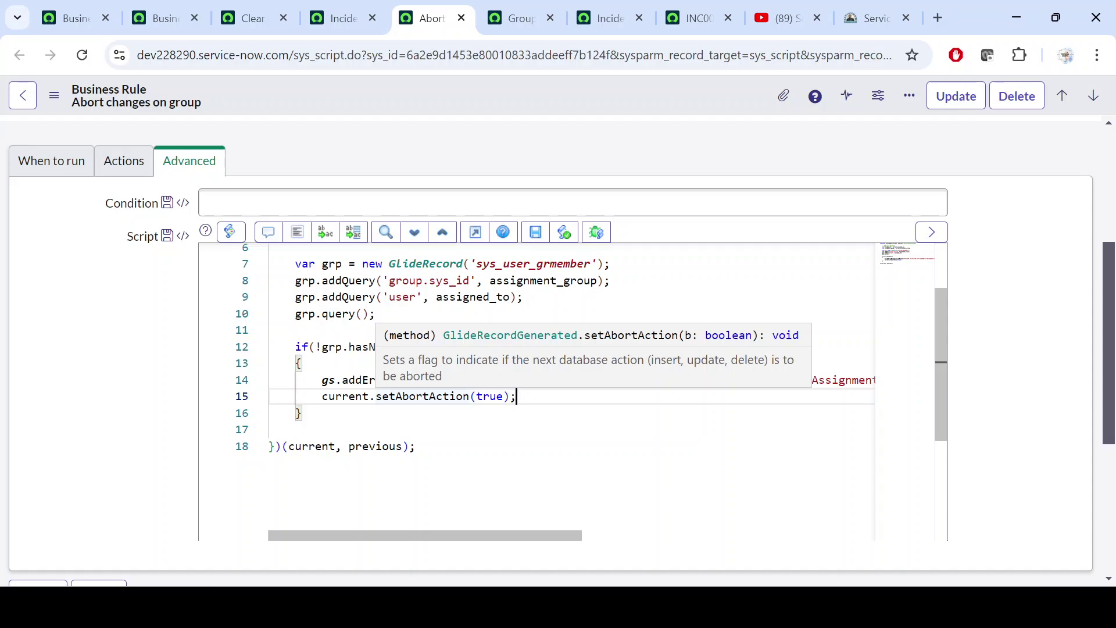
pyautogui.doubleClick(490, 396)
pyautogui.click(517, 397)
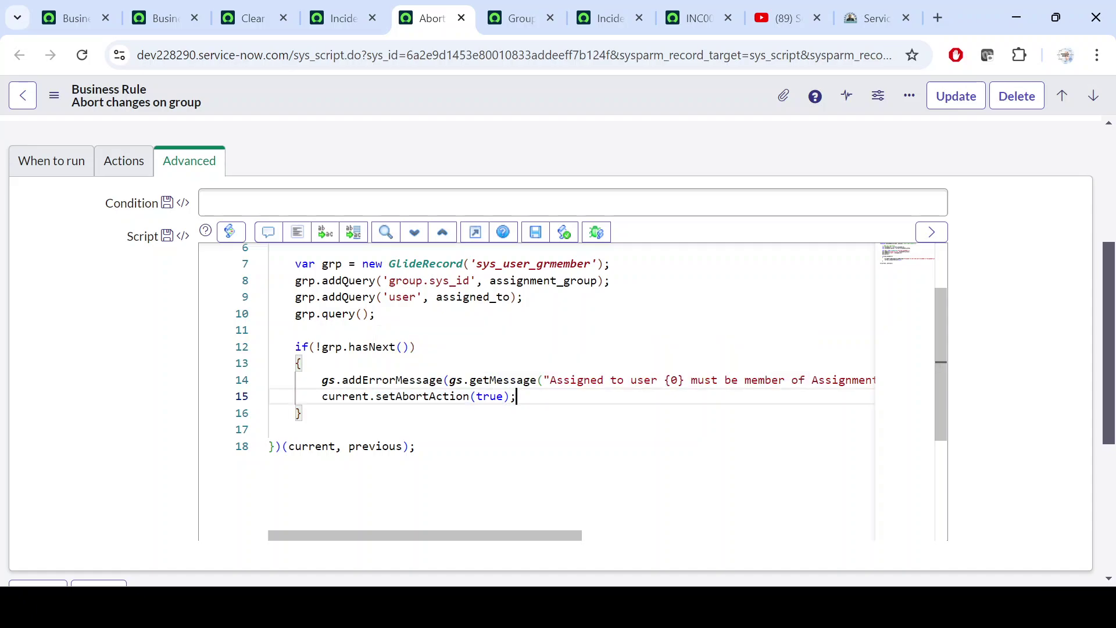
# - Review the script's current.setAbortAction(true) line and hasNext() condition, then the general settings of the Abort changes on group rule
pyautogui.moveTo(516, 396); pyautogui.dragTo(323, 396)
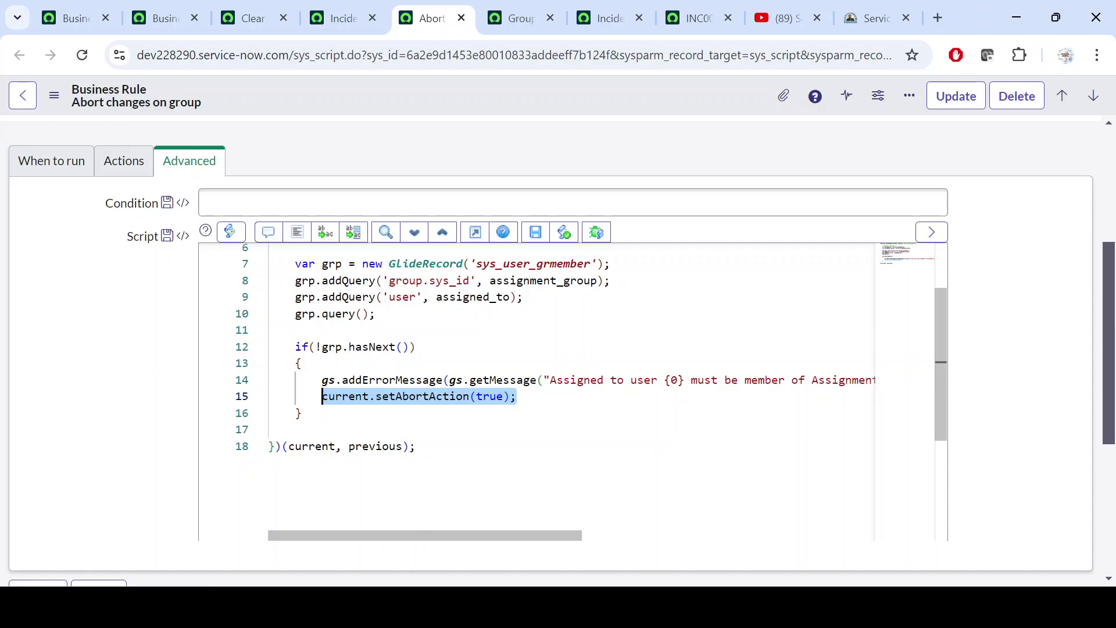
pyautogui.click(415, 347)
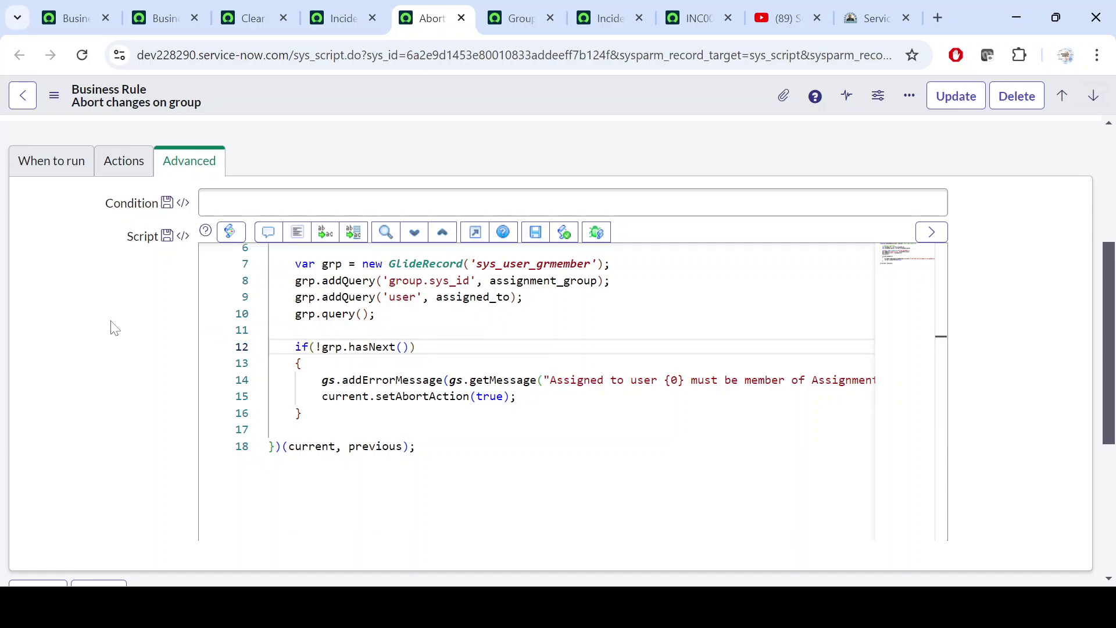
pyautogui.scroll(5, 111, 325)
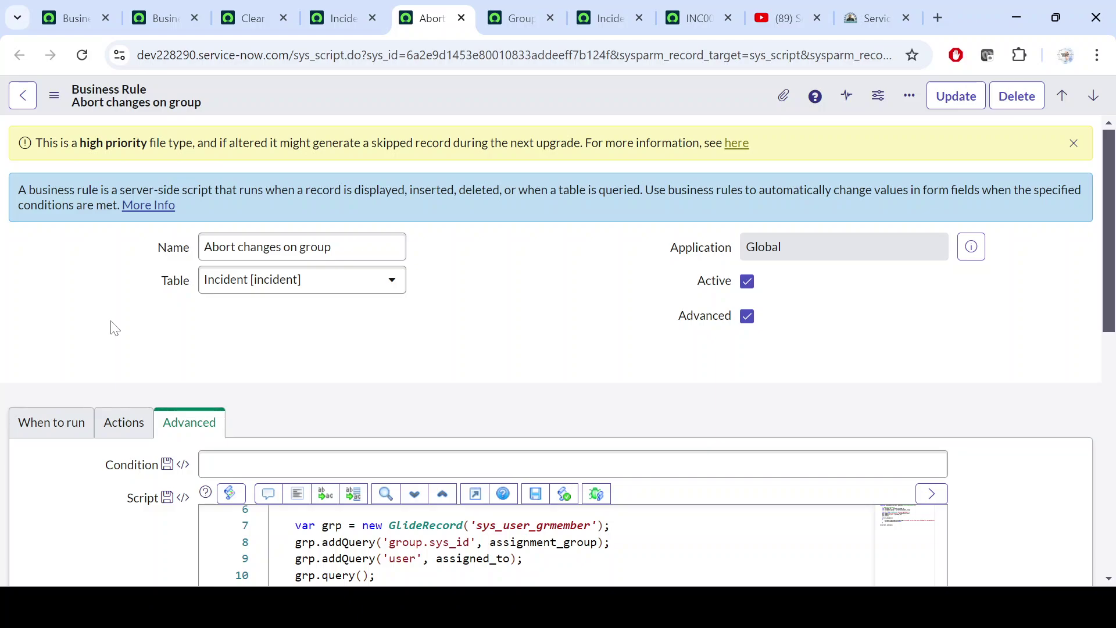
# - Switch to the ServiceNow tutorial website and open the Before Business Rule In ServiceNow article in a new tab, dismissing the chat greeting
pyautogui.click(874, 10)
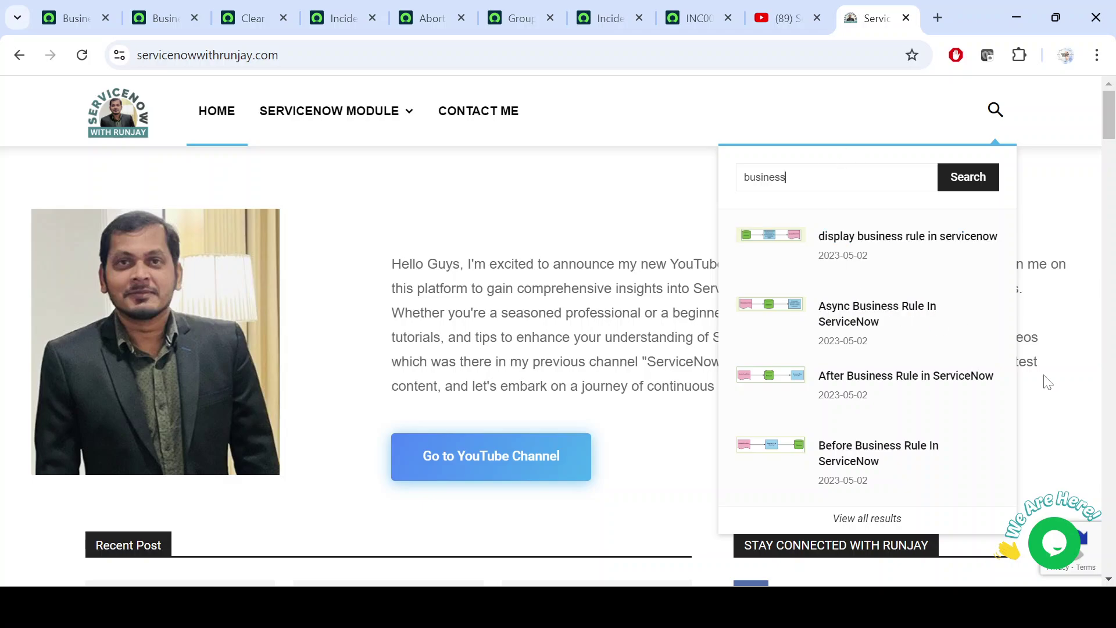
pyautogui.middleClick(841, 453)
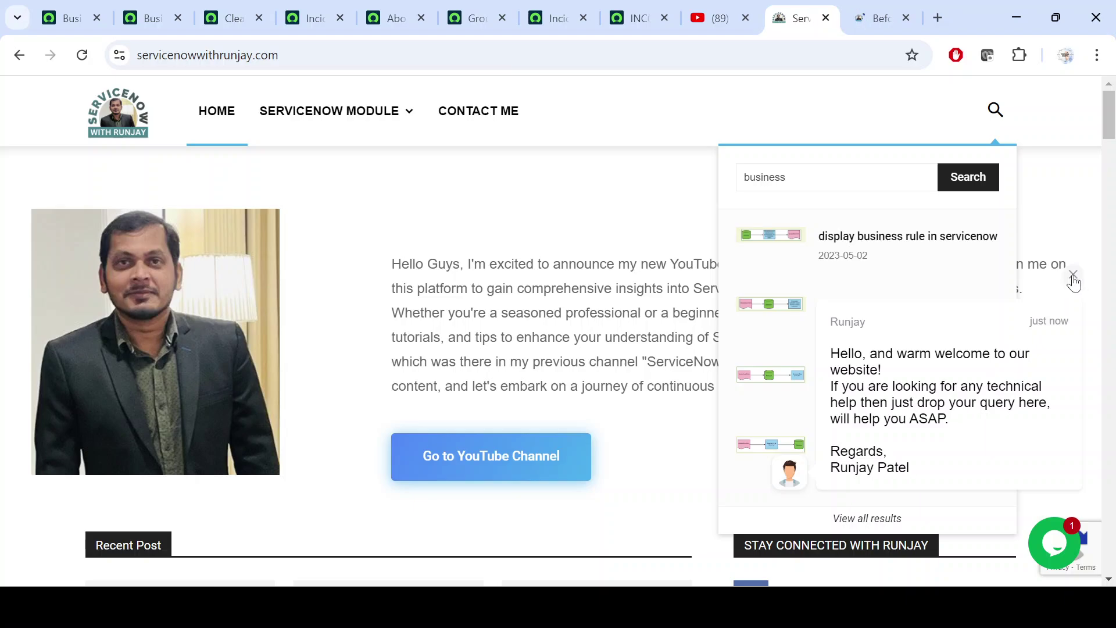
pyautogui.click(1073, 274)
pyautogui.click(872, 24)
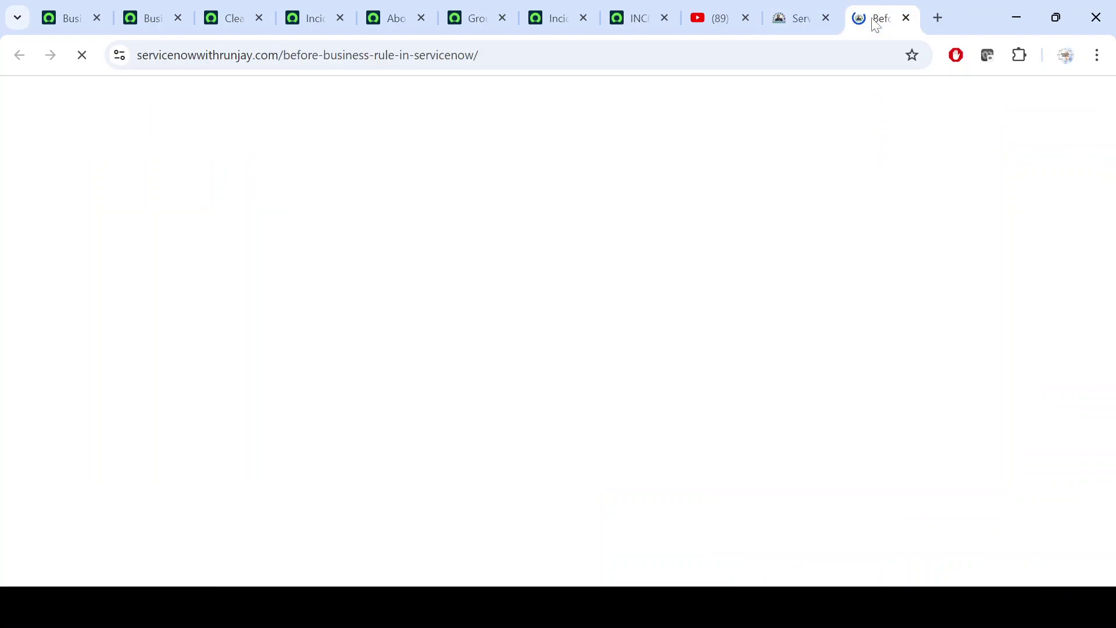
# - Skim the before business rule article, covering the execution flow diagram, the example and the Scenario 1 priority-setting configuration
pyautogui.scroll(-10, 418, 384)
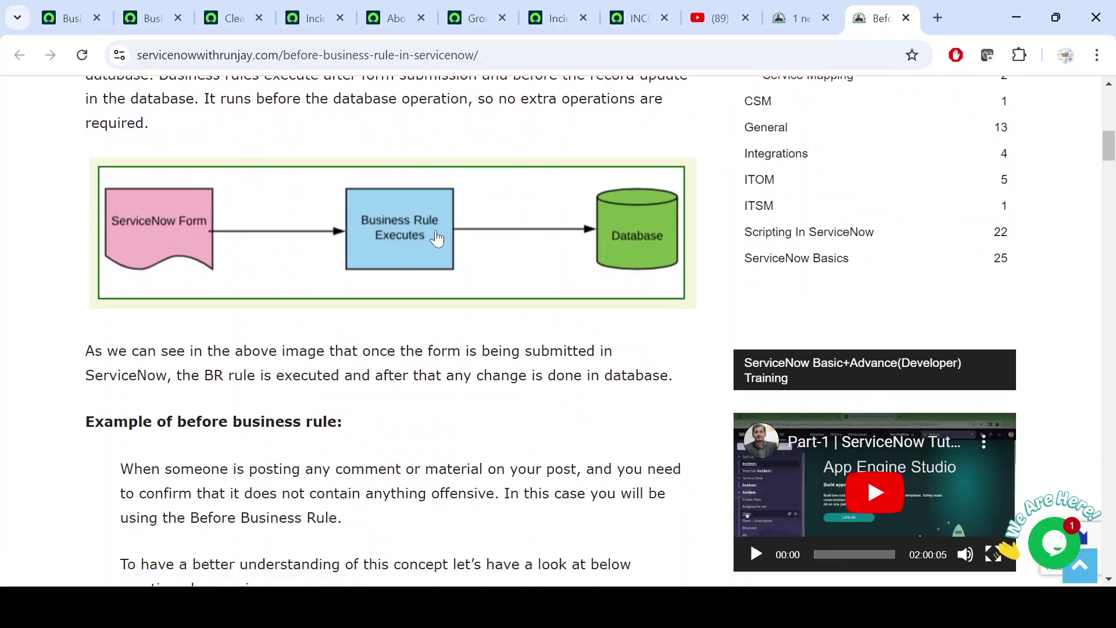
pyautogui.scroll(-10, 441, 408)
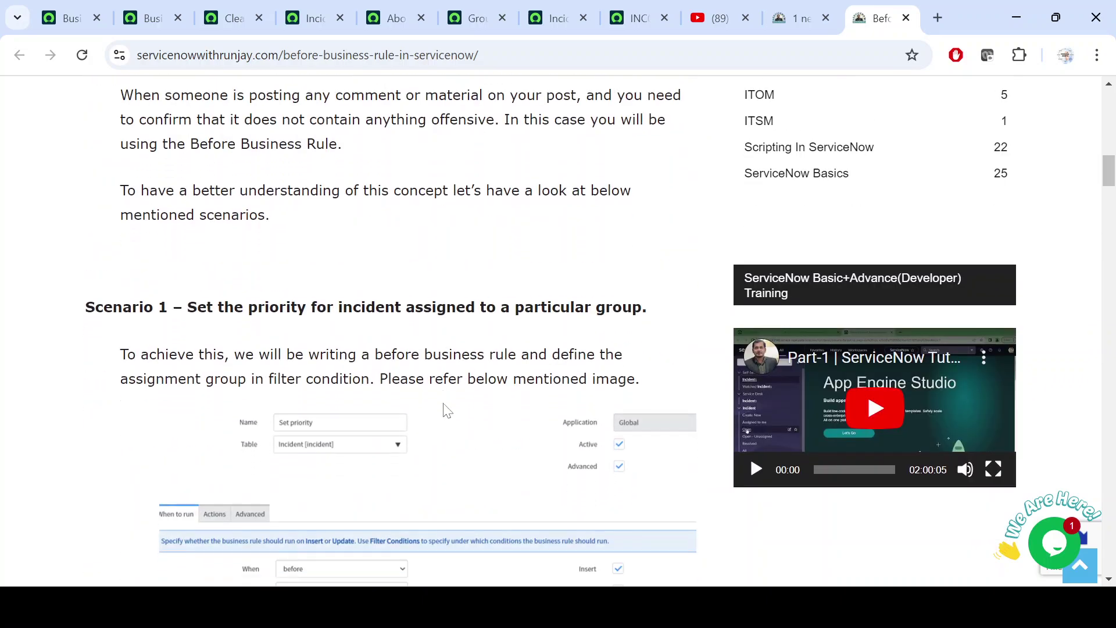
pyautogui.scroll(5, 443, 411)
pyautogui.scroll(-8, 391, 378)
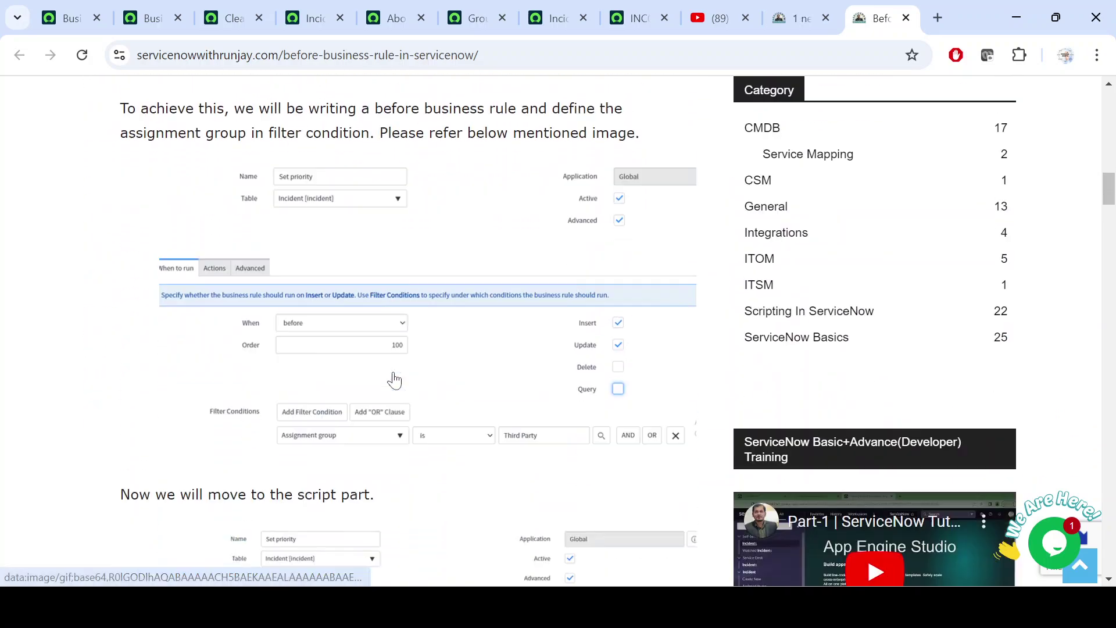
pyautogui.scroll(-5, 388, 416)
pyautogui.scroll(15, 399, 408)
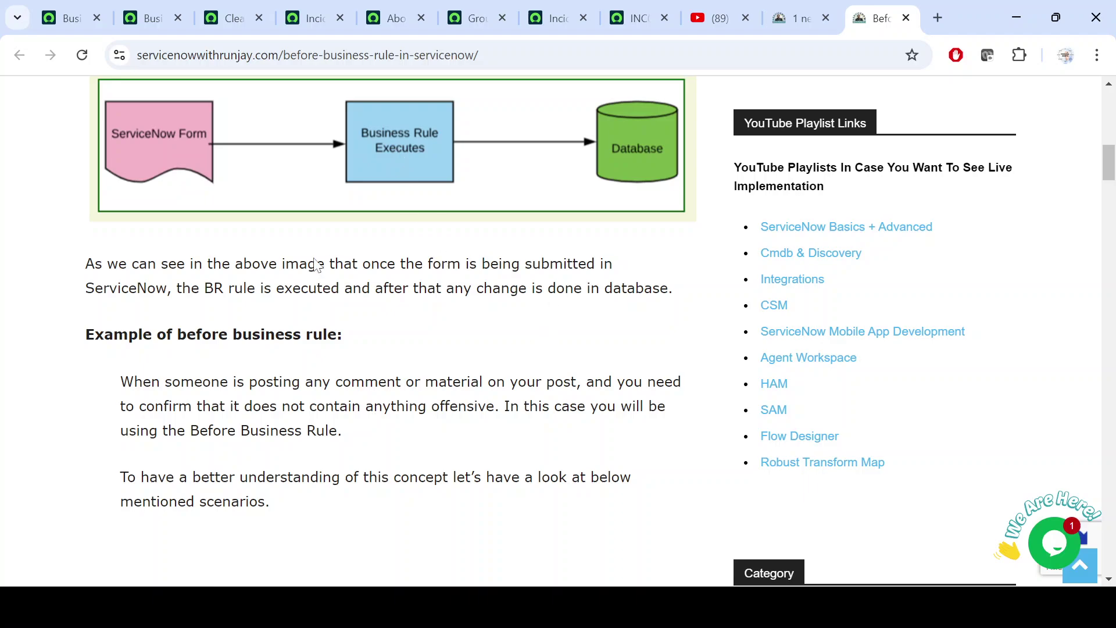
# - Return to the Clear On Hold Reason business rule and view the available When timing options without changing the selection
pyautogui.click(230, 19)
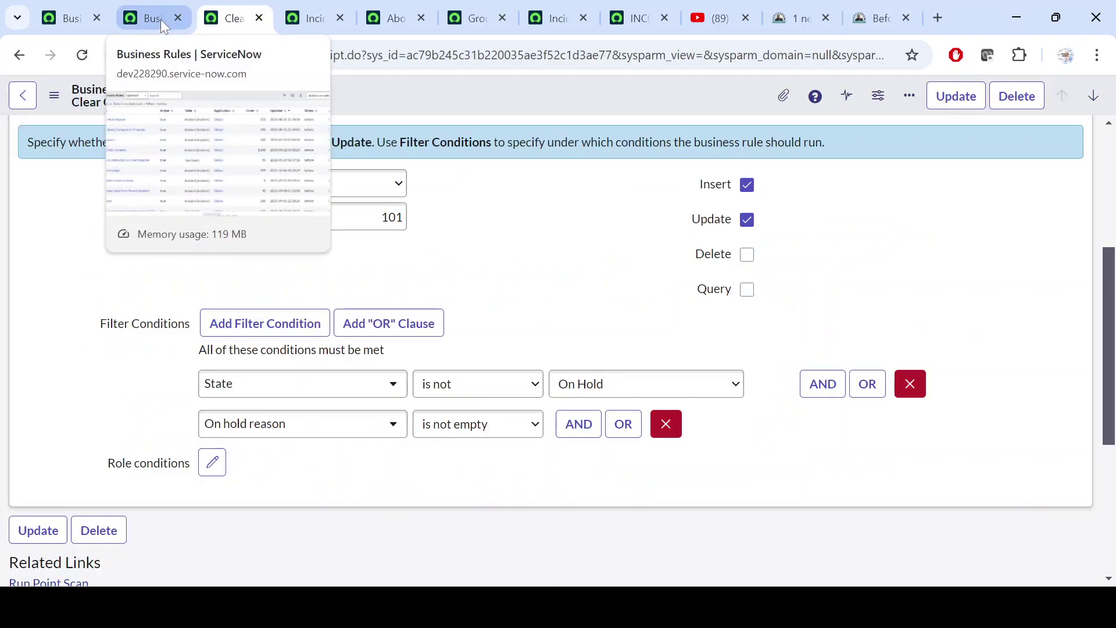
pyautogui.click(366, 192)
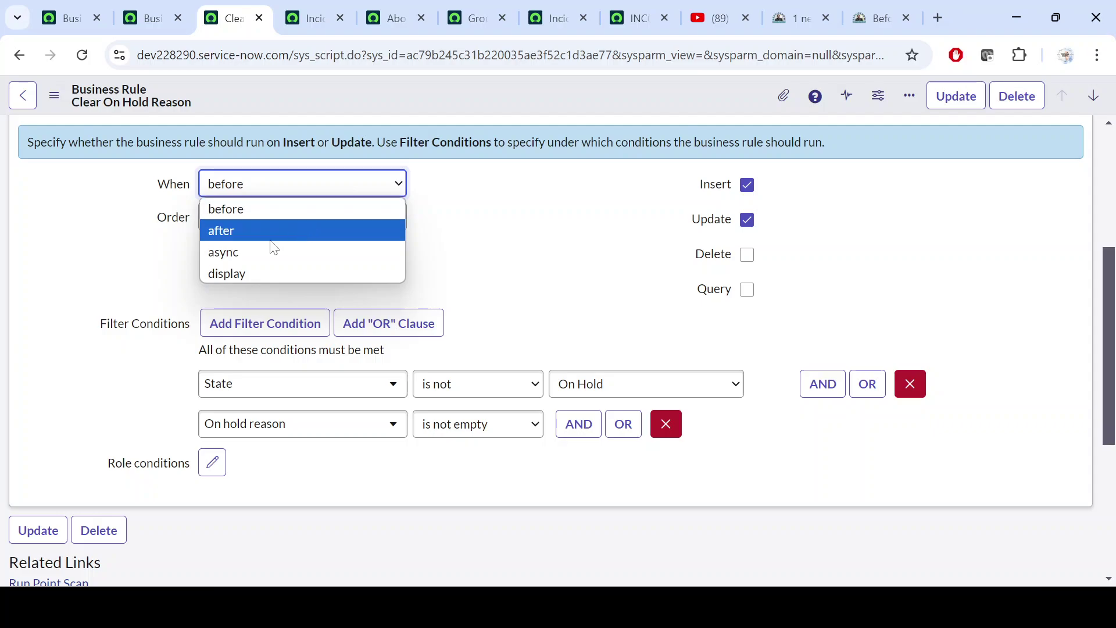
pyautogui.click(550, 229)
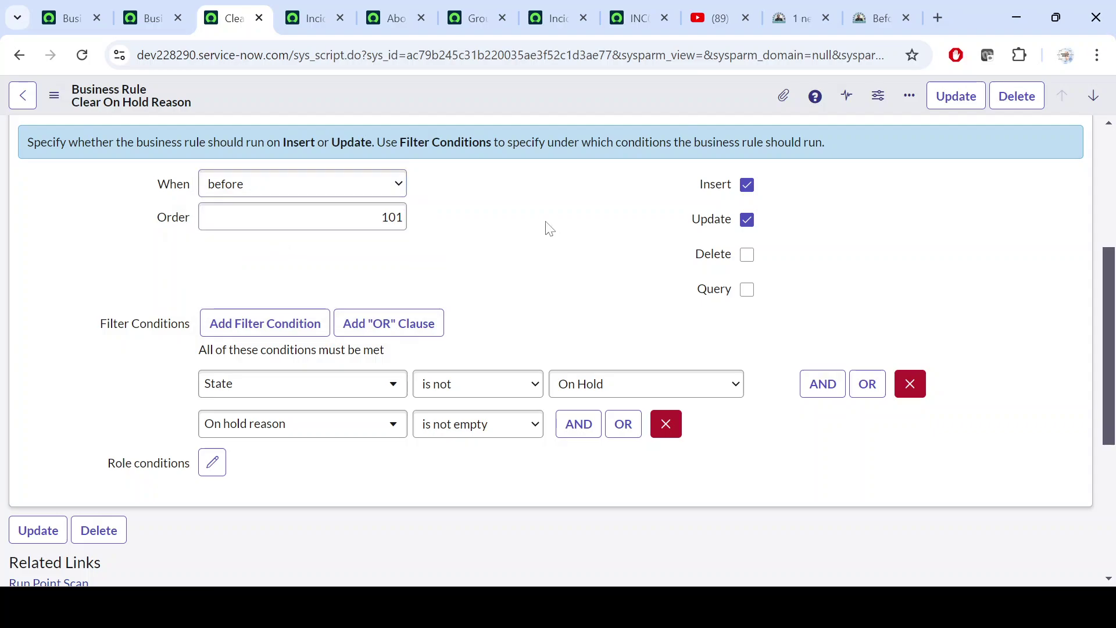